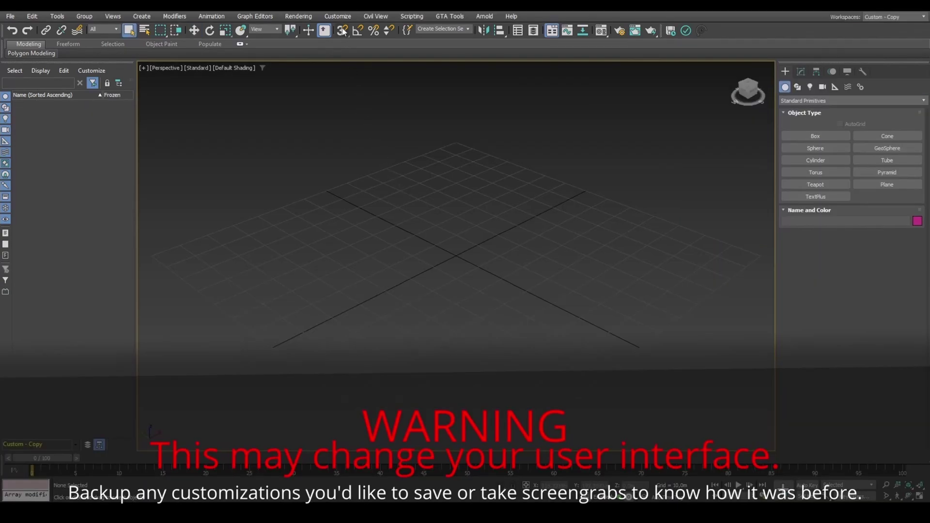
# Open the Custom Defaults Switcher
pyautogui.click(339, 19)
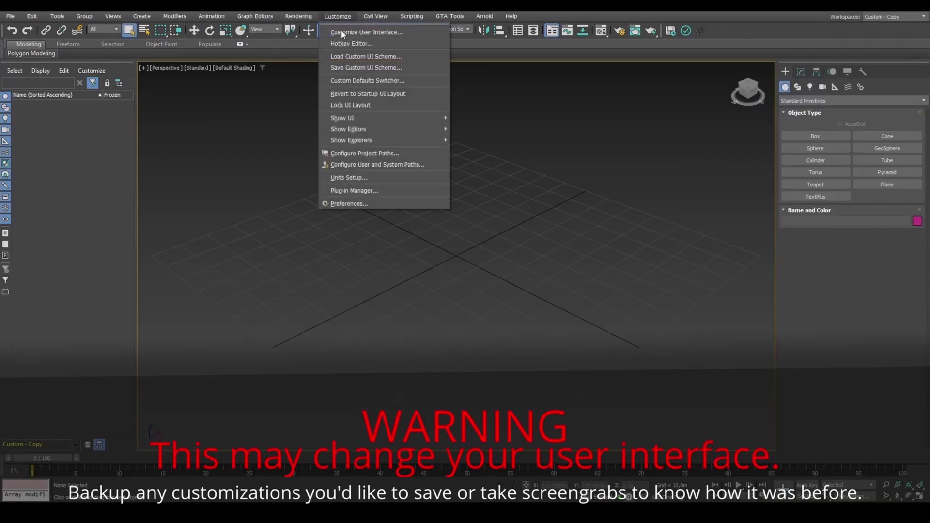
pyautogui.click(350, 81)
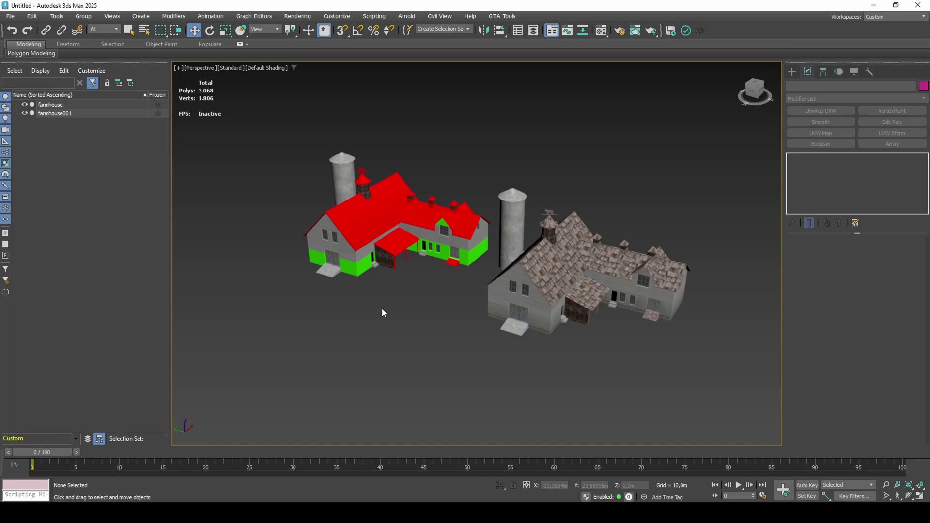
# Sample the roof-tiled farmhouse's material in the Material Editor and inspect its sub-material types
pyautogui.press('m')
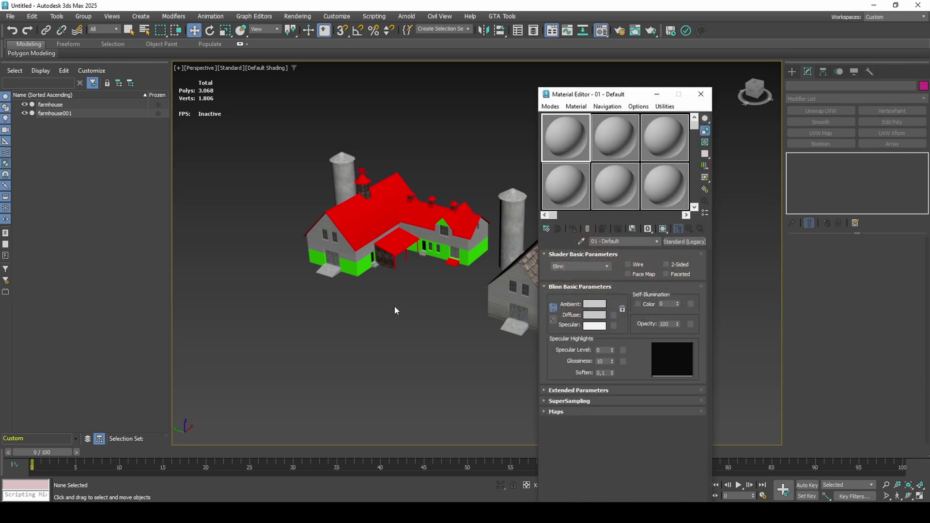
pyautogui.click(582, 241)
pyautogui.click(528, 271)
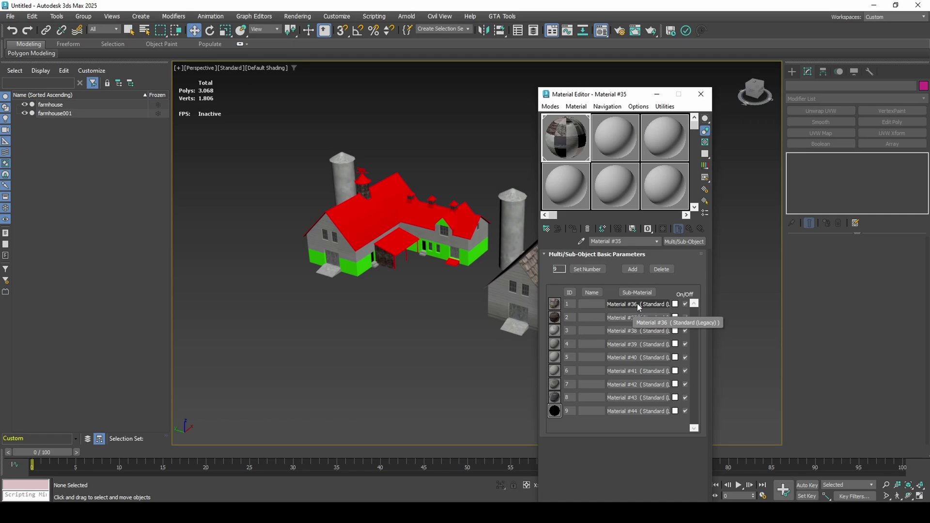
pyautogui.click(701, 94)
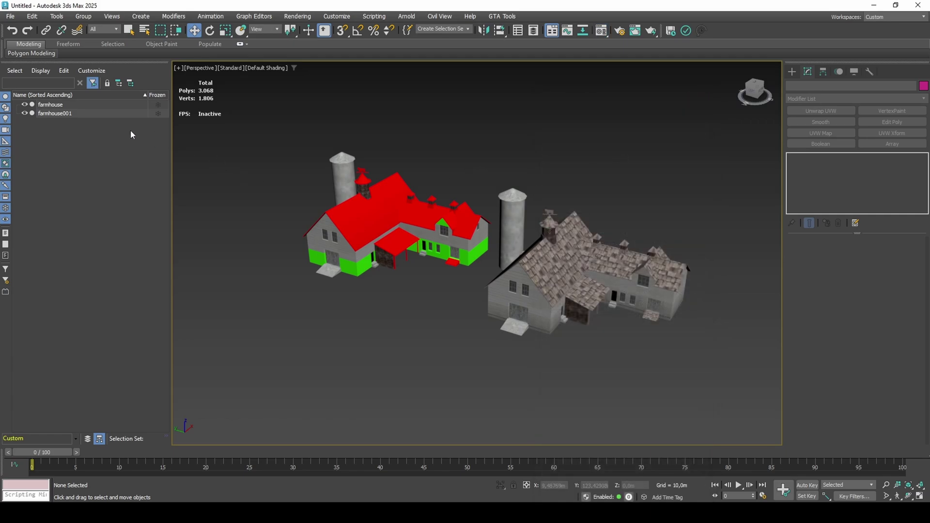
# Parent farmhouse001 to farmhouse and select the whole hierarchy
pyautogui.moveTo(76, 112); pyautogui.dragTo(79, 104)
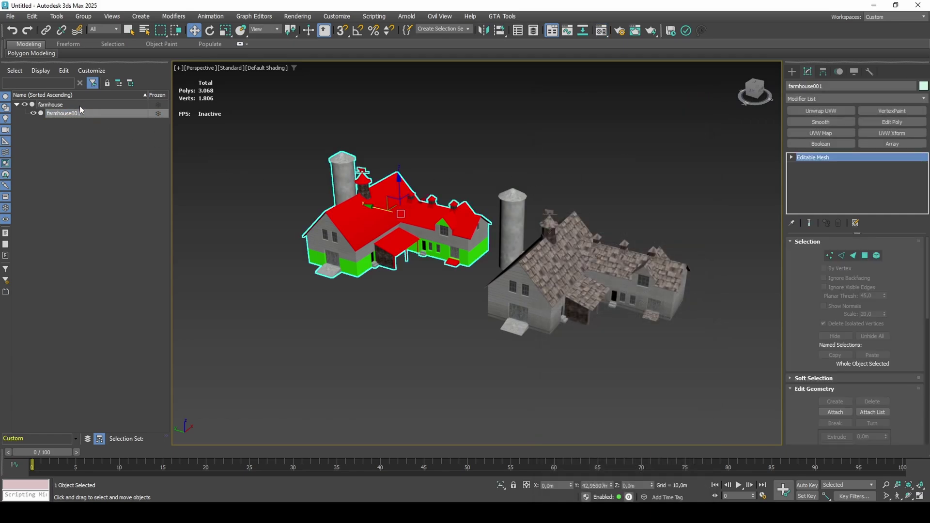
pyautogui.doubleClick(79, 106)
# Export the farmhouse hierarchy as a RenderWare model (*.dff) named std2rw, with Vertex Prelights enabled
pyautogui.click(10, 16)
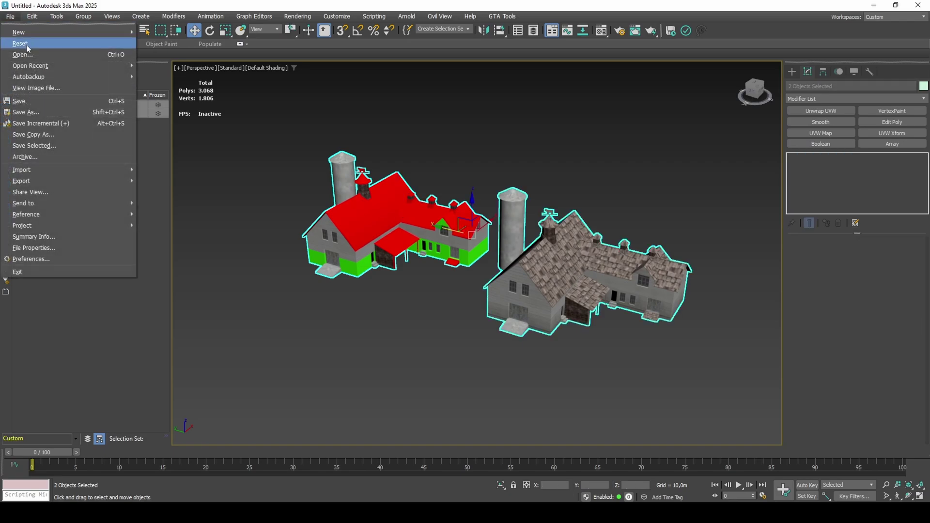
pyautogui.moveTo(63, 181)
pyautogui.click(158, 193)
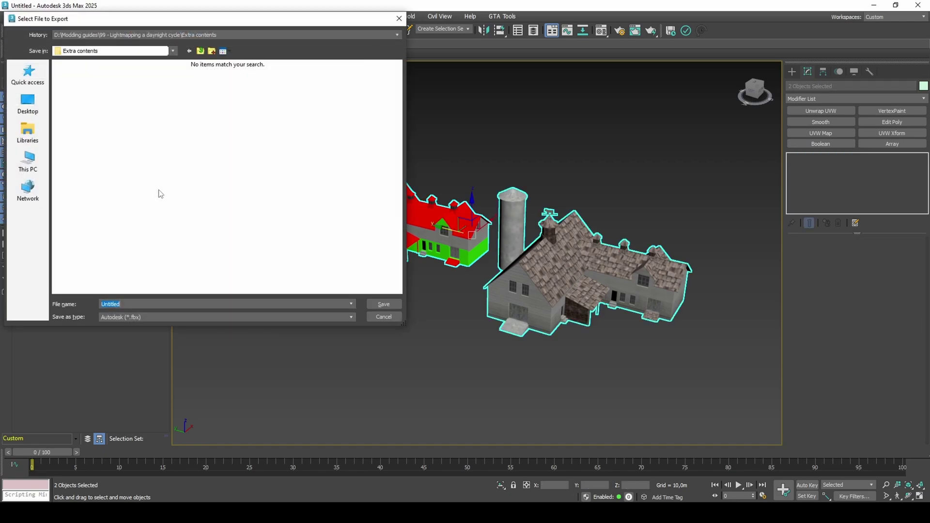
pyautogui.click(142, 318)
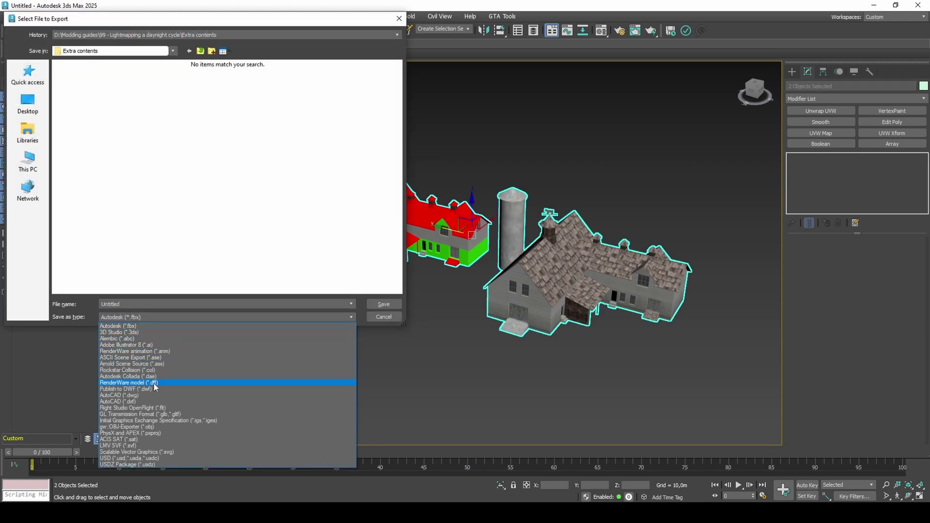
pyautogui.click(154, 384)
pyautogui.doubleClick(158, 303)
pyautogui.write('std2rw')
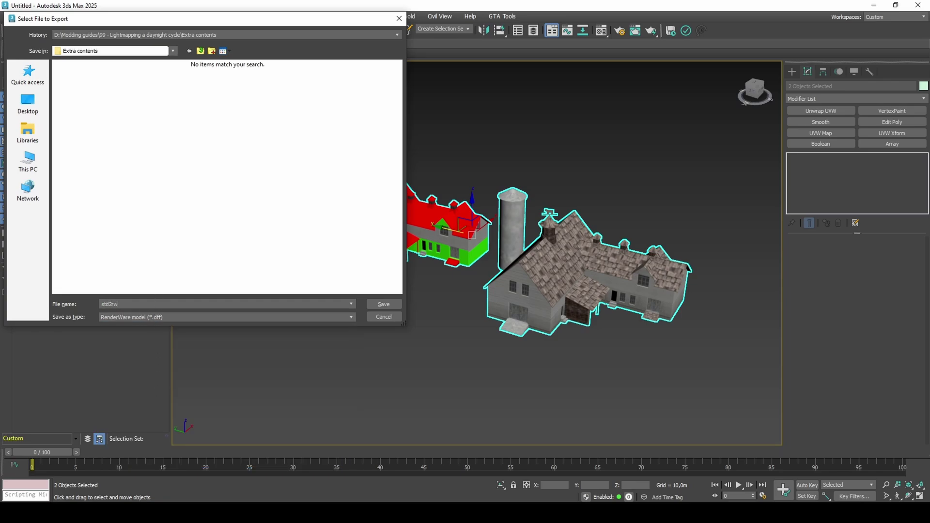
pyautogui.press('Return')
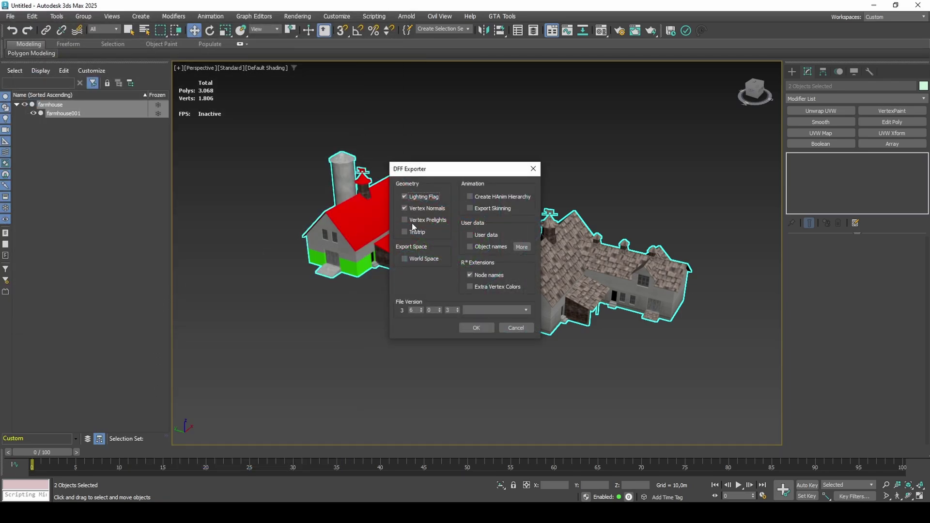
pyautogui.click(412, 221)
pyautogui.click(476, 326)
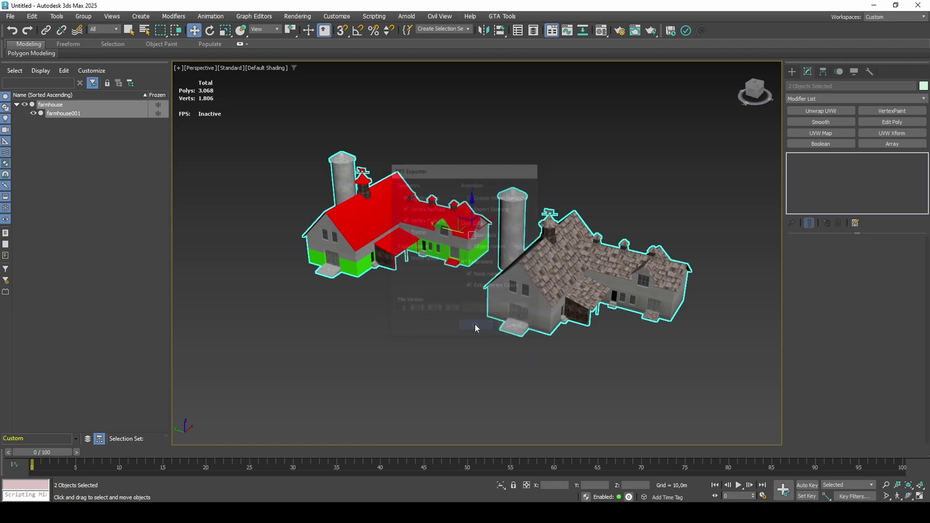
# Hide the original farmhouses and import the exported std2rw model with frame hierarchy conversion and auto smooth at 45
pyautogui.press('Delete')
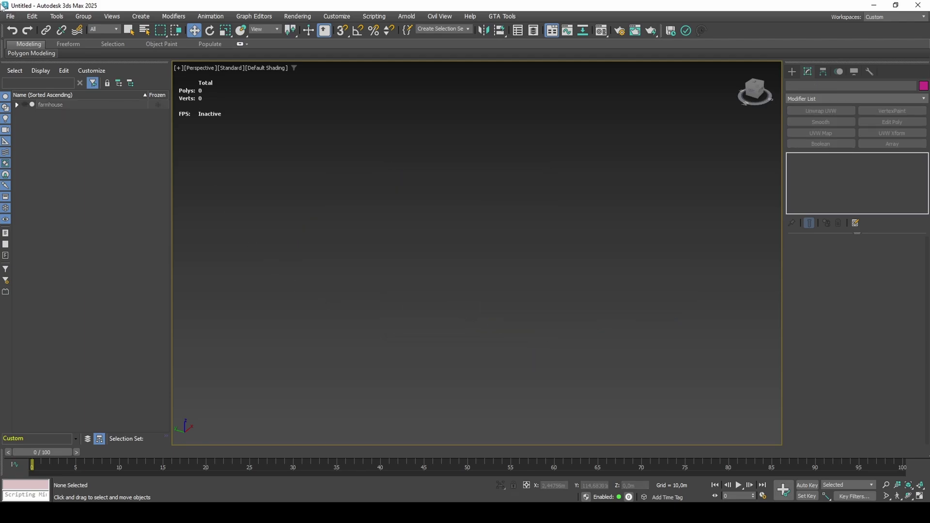
pyautogui.click(9, 16)
pyautogui.moveTo(58, 172)
pyautogui.click(156, 173)
pyautogui.click(89, 96)
pyautogui.doubleClick(88, 96)
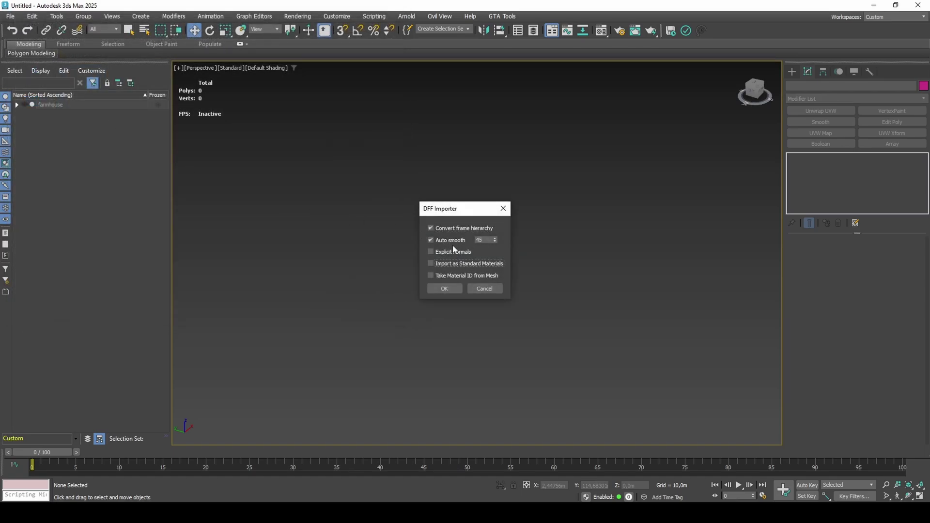
pyautogui.click(450, 286)
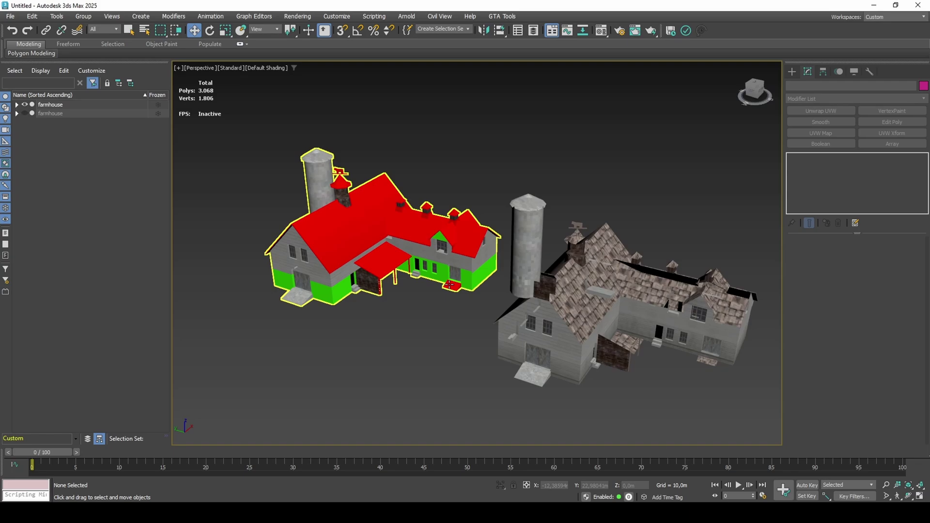
# Move the imported farmhouse pair to the foreground, clear of its original position, and unhide the original pair
pyautogui.moveTo(429, 267); pyautogui.dragTo(447, 266, button='middle')
pyautogui.doubleClick(452, 271)
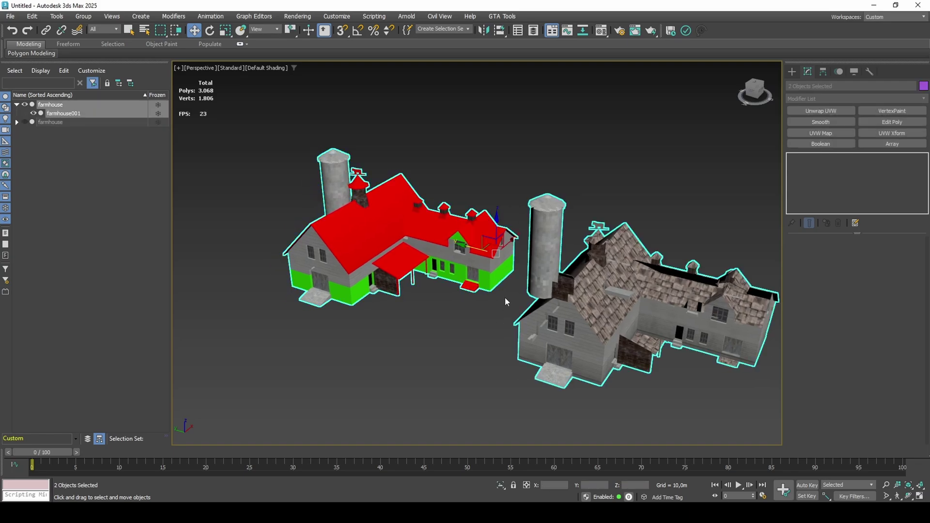
pyautogui.scroll(2, 509, 242)
pyautogui.moveTo(509, 242); pyautogui.dragTo(378, 321, button='middle')
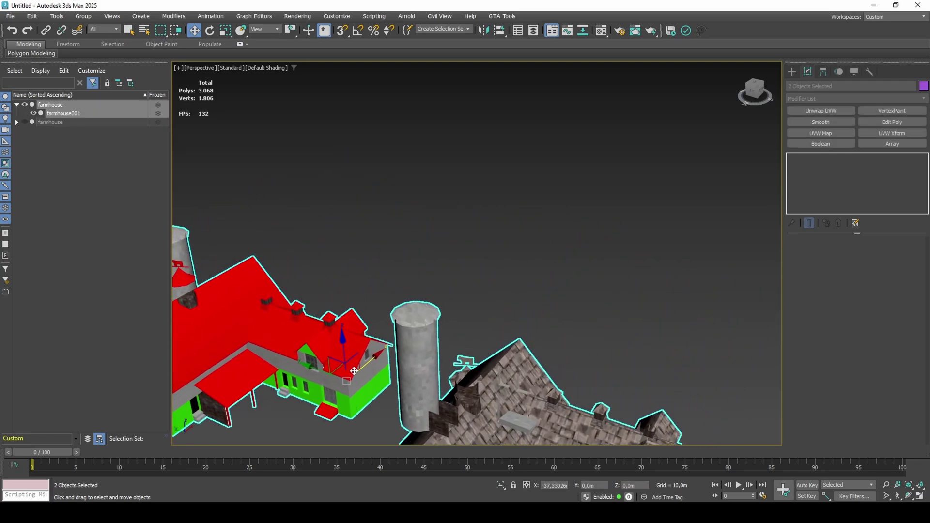
pyautogui.rightClick(429, 250)
pyautogui.click(453, 199)
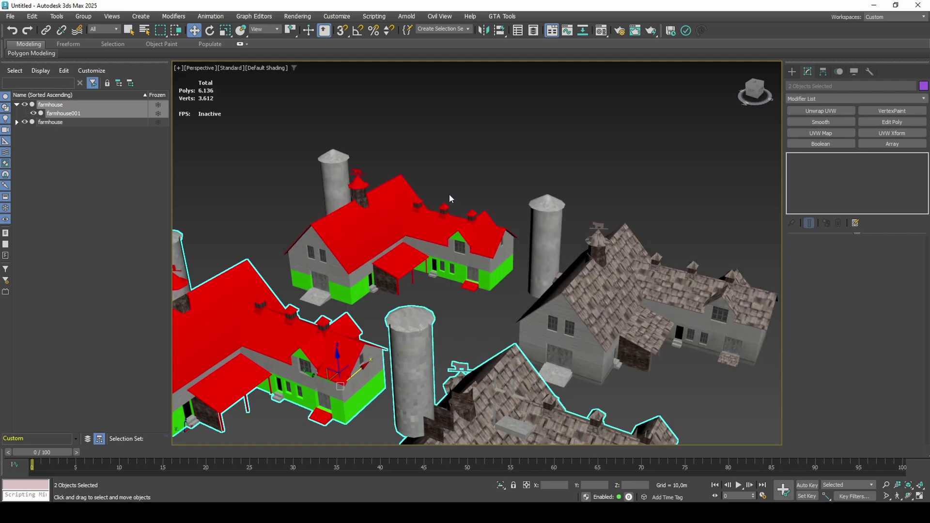
# Sample Material #65 from the imported roof-tiled farmhouse and assign it to the original roof-tiled farmhouse
pyautogui.moveTo(393, 160); pyautogui.dragTo(599, 234)
pyautogui.scroll(-3, 544, 221)
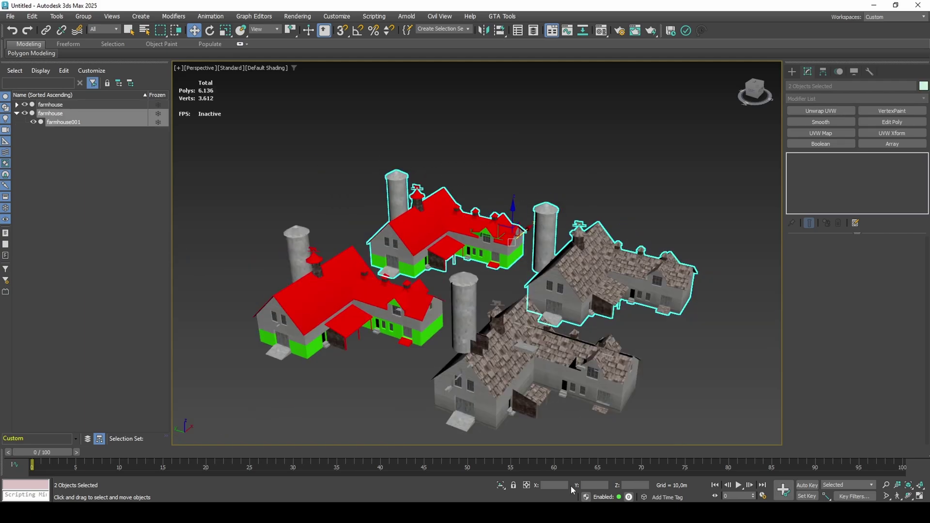
pyautogui.click(575, 279)
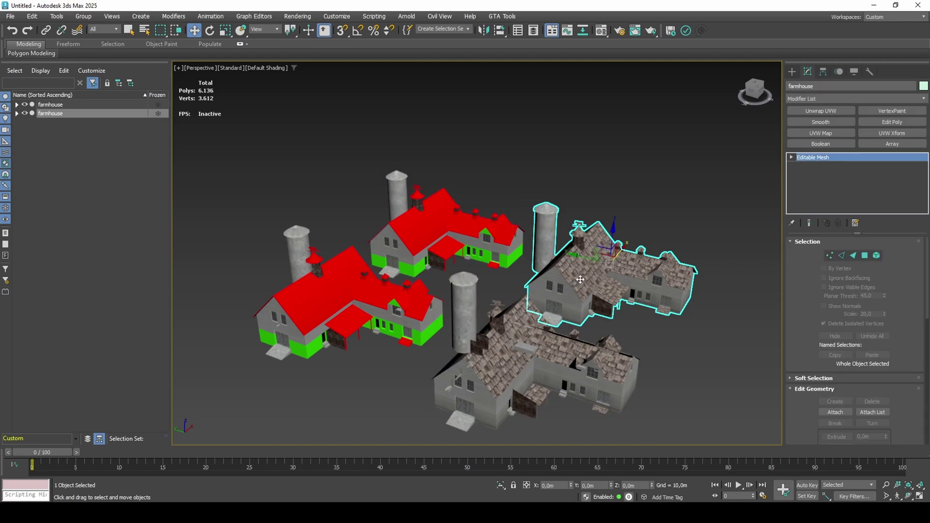
pyautogui.press('m')
pyautogui.moveTo(606, 101); pyautogui.dragTo(715, 87)
pyautogui.click(692, 232)
pyautogui.click(603, 251)
pyautogui.click(693, 232)
pyautogui.click(572, 352)
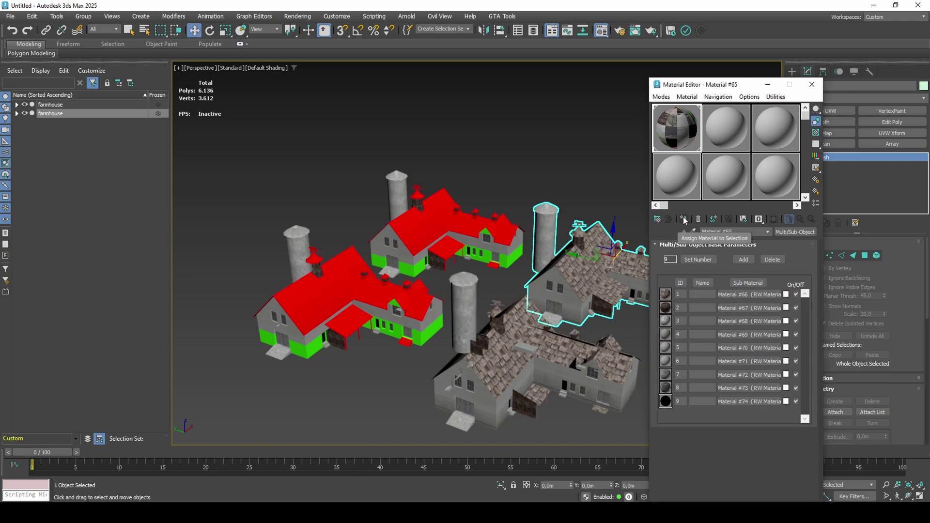
# Sample Material #85 from the imported red-and-green farmhouse, assign it to the original farmhouse001, and close the Material Editor
pyautogui.click(495, 241)
pyautogui.click(692, 231)
pyautogui.click(365, 283)
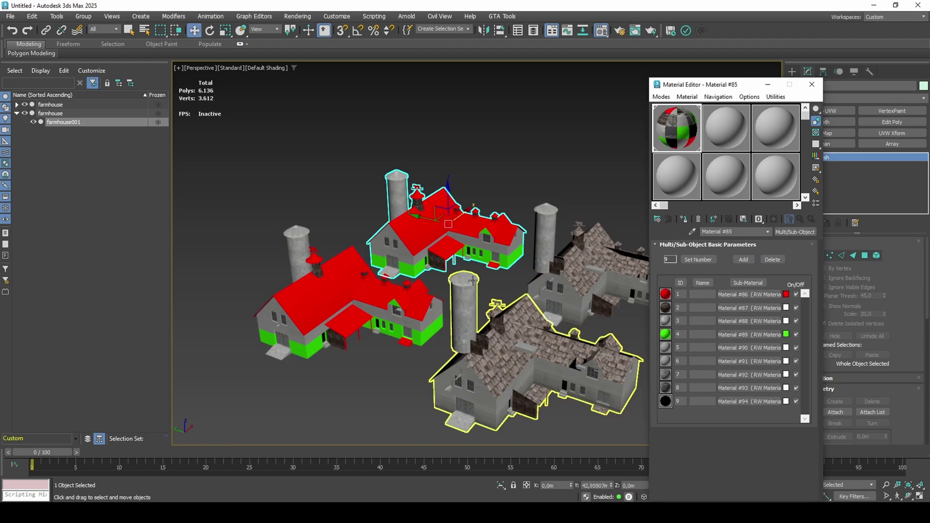
pyautogui.click(684, 220)
pyautogui.click(812, 85)
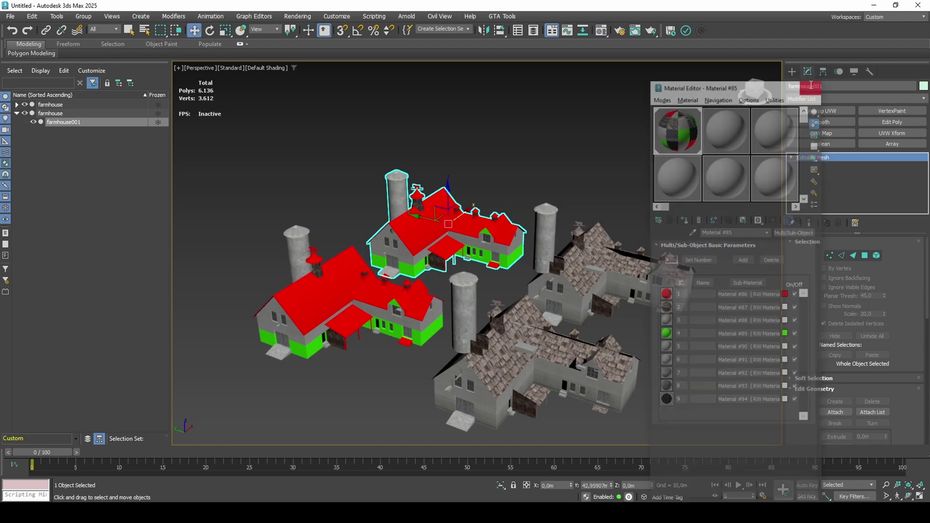
# Delete both imported farmhouse copies in the foreground
pyautogui.click(428, 310)
pyautogui.keyDown('ctrl'); pyautogui.click(459, 310); pyautogui.keyUp('ctrl')
pyautogui.press('Delete')
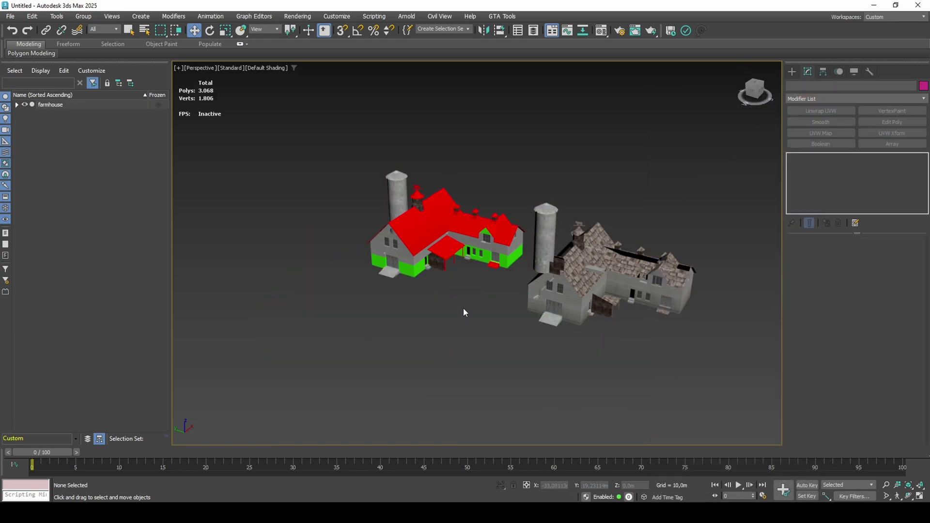
# Unlink the two remaining farmhouses from each other and clear the selection
pyautogui.moveTo(463, 313); pyautogui.dragTo(597, 218)
pyautogui.click(61, 30)
pyautogui.click(475, 298)
# Sample the roof-tiled farmhouse's material again and check its sub-materials in the Material Editor
pyautogui.scroll(4, 475, 297)
pyautogui.press('m')
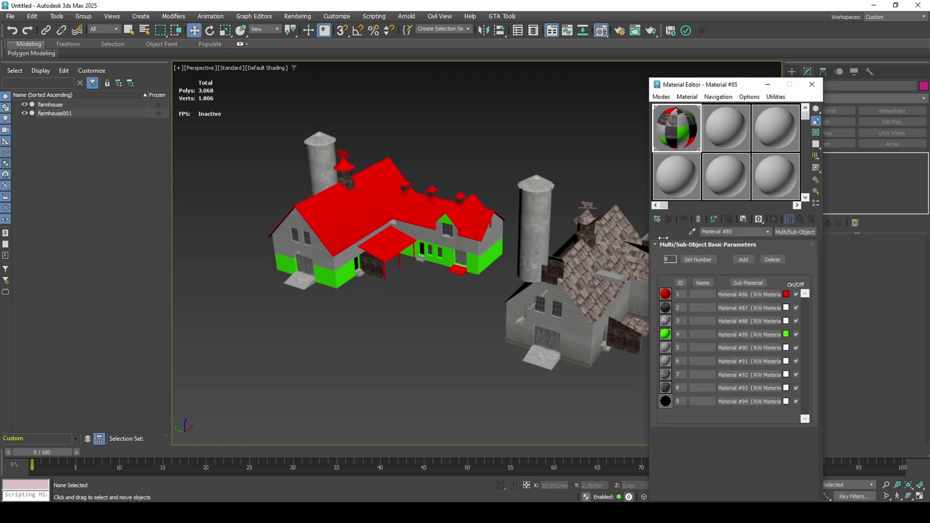
pyautogui.click(693, 231)
pyautogui.click(571, 281)
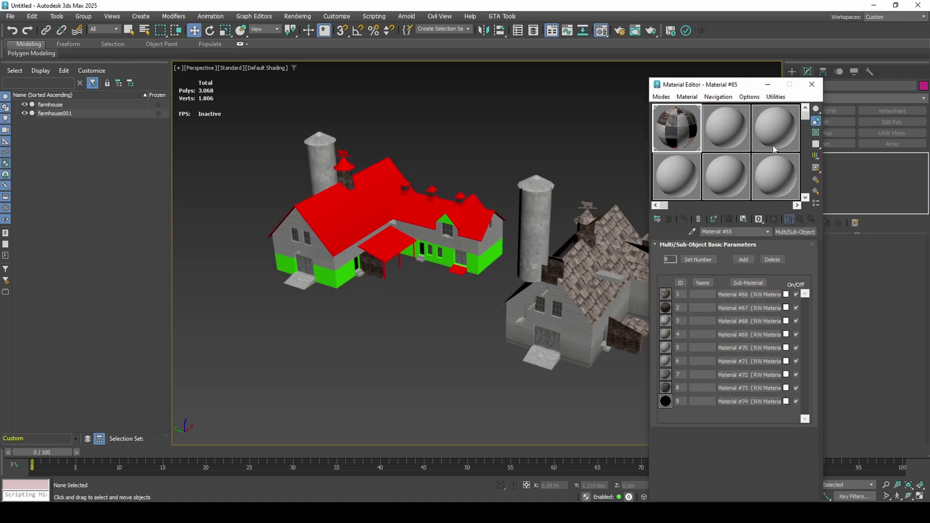
pyautogui.click(813, 85)
# Change the perspective viewport's material display mode
pyautogui.click(237, 68)
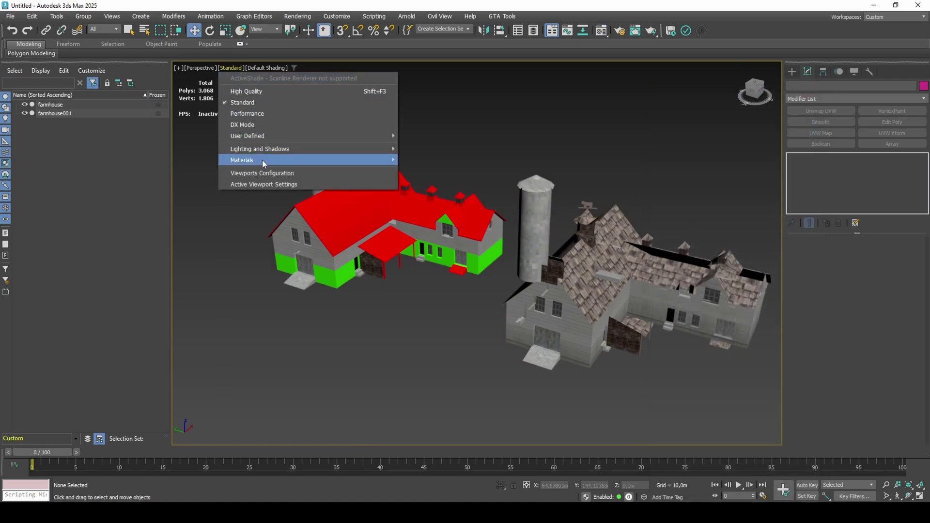
pyautogui.moveTo(397, 160)
pyautogui.click(429, 161)
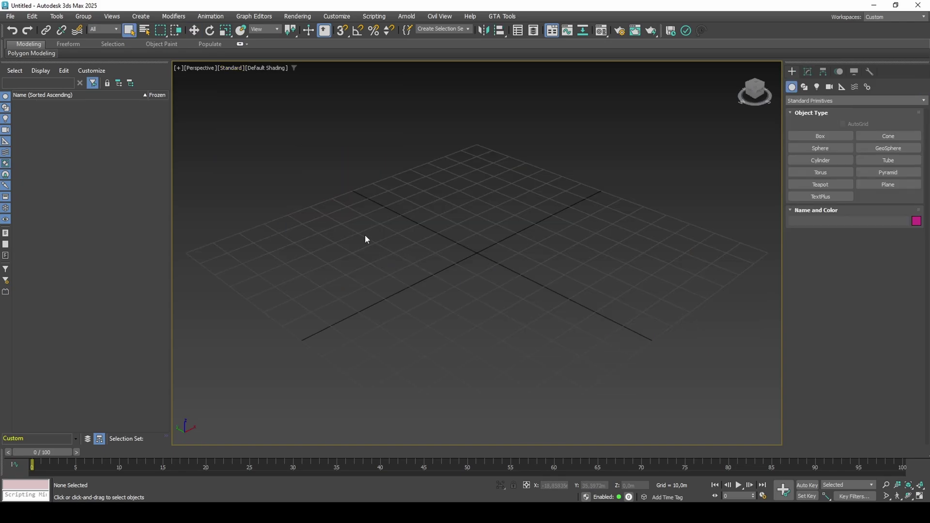
# Import the farmhouse DFF from the GTA SA Models folder with auto smooth at 45 and explicit normals off
pyautogui.click(10, 16)
pyautogui.moveTo(71, 169)
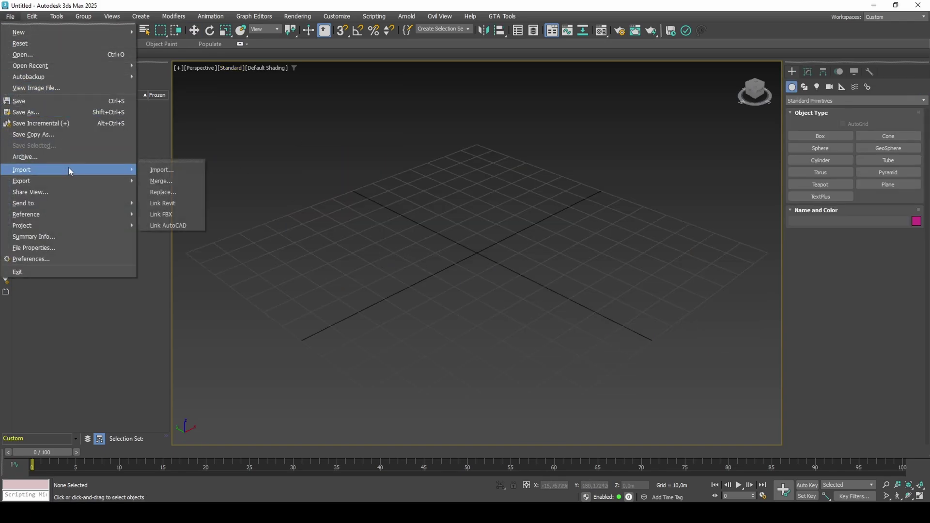
pyautogui.click(156, 170)
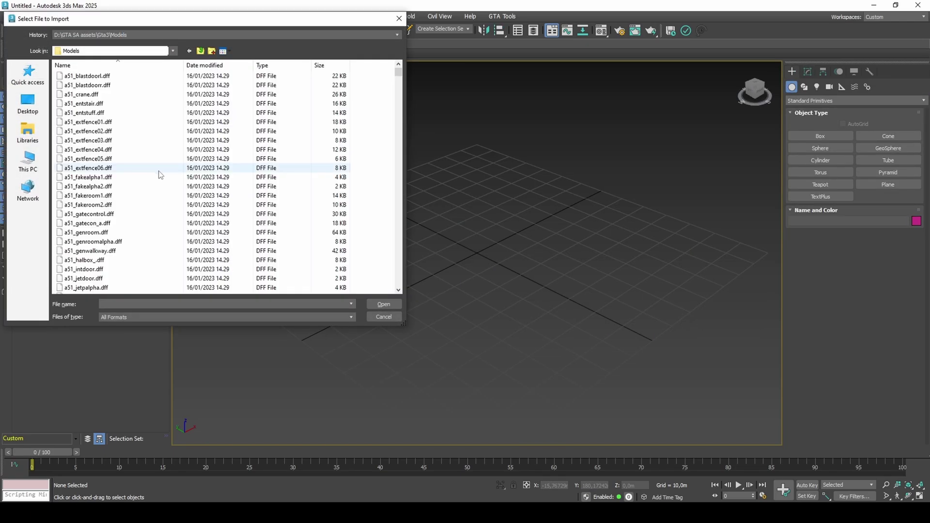
pyautogui.write('farmh')
pyautogui.press('Down')
pyautogui.press('Return')
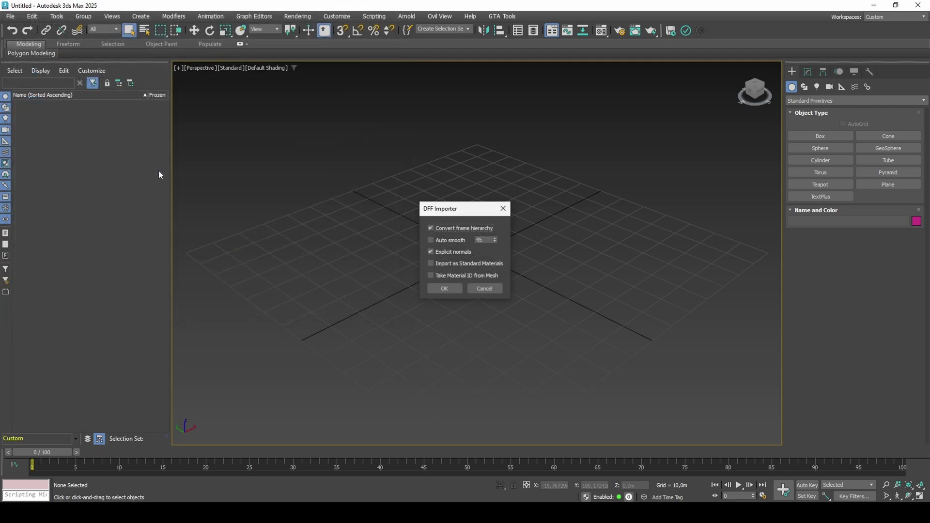
pyautogui.click(442, 240)
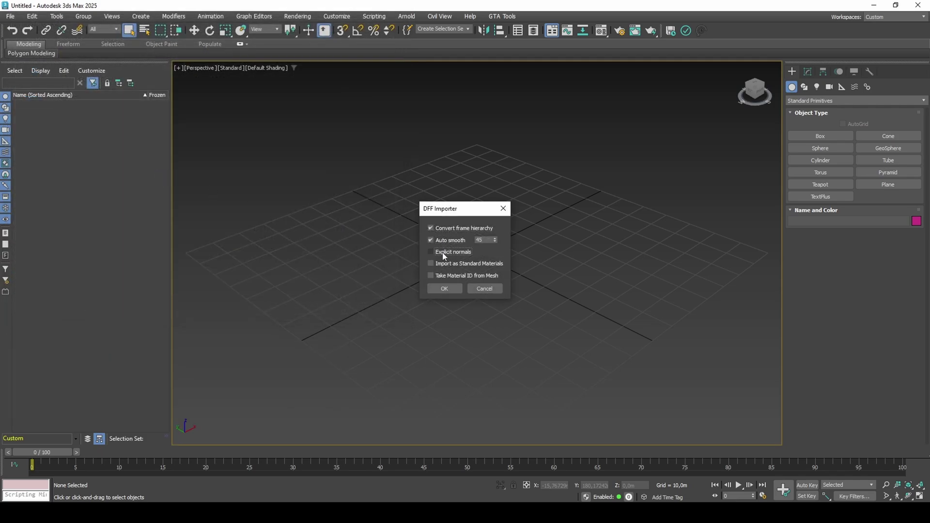
pyautogui.click(439, 287)
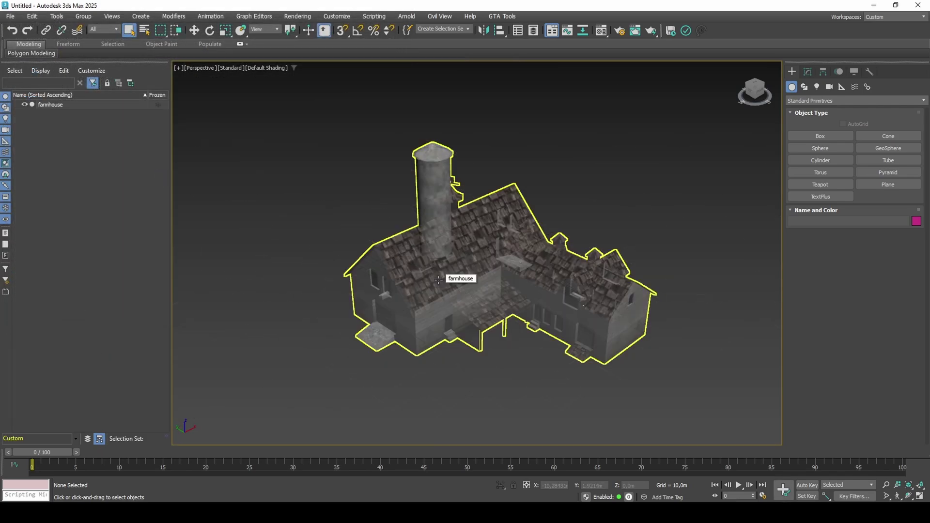
# Turn off material transparency in the perspective viewport's display settings
pyautogui.click(261, 71)
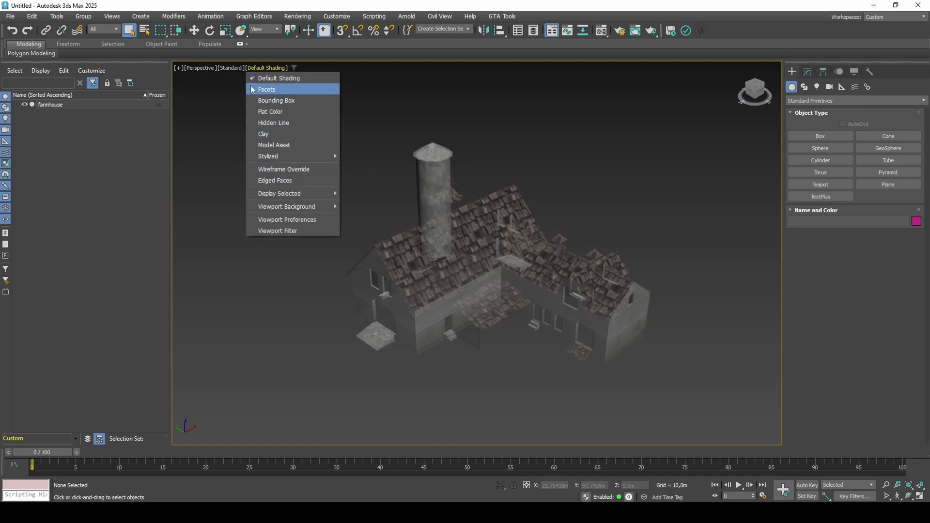
pyautogui.click(232, 72)
pyautogui.click(236, 67)
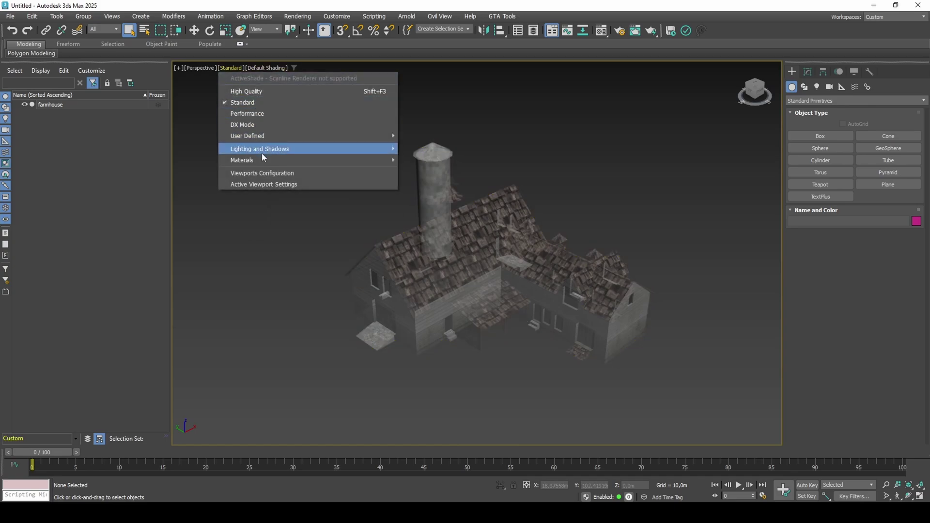
pyautogui.moveTo(293, 160)
pyautogui.click(414, 161)
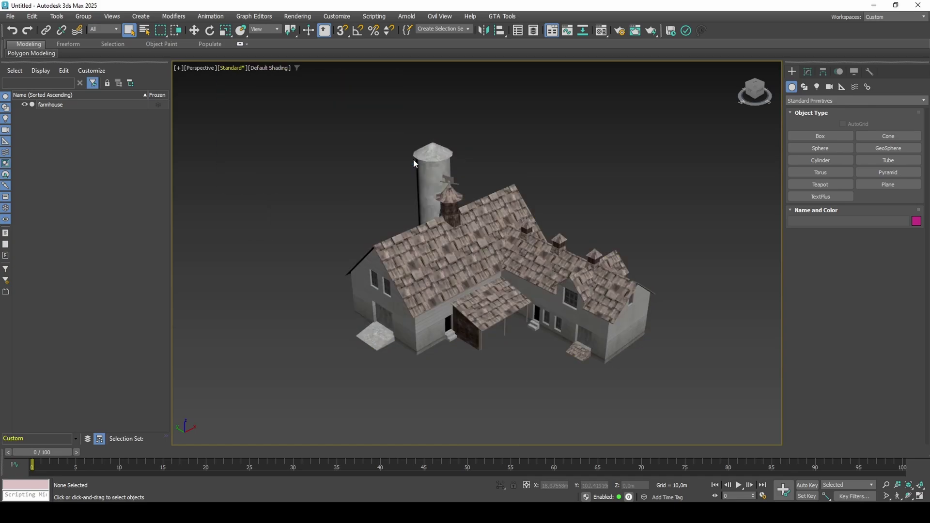
# Create a square ground plane about 56 m wide around the farmhouse and centre it at X 0 and Y 0
pyautogui.click(873, 184)
pyautogui.keyDown('ctrl'); pyautogui.moveTo(473, 295); pyautogui.dragTo(590, 218); pyautogui.keyUp('ctrl')
pyautogui.moveTo(523, 271); pyautogui.dragTo(525, 249, button='middle')
pyautogui.press('w')
pyautogui.rightClick(571, 486)
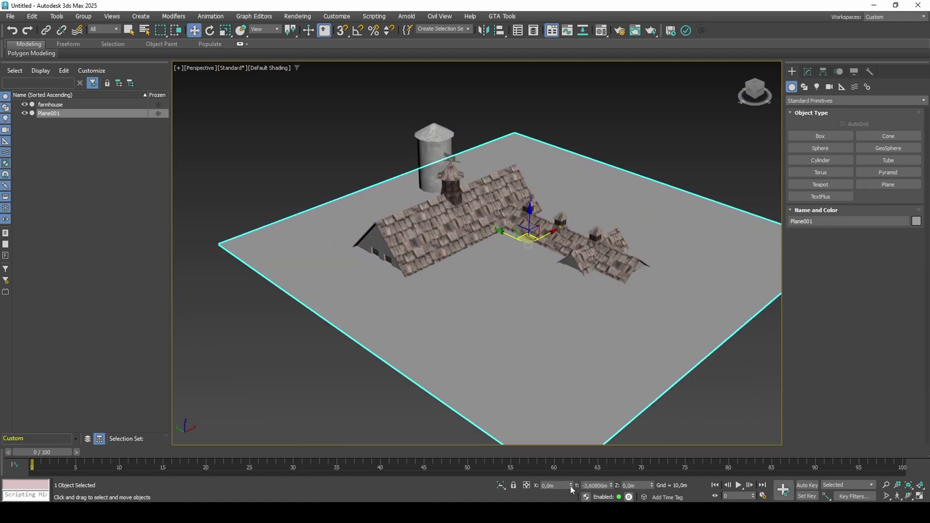
pyautogui.rightClick(611, 486)
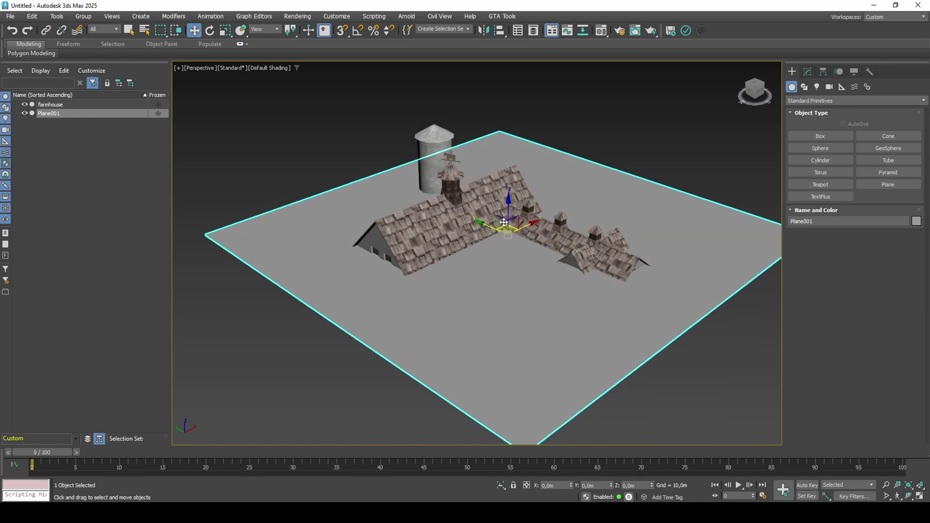
# Turn on 3D snapping and enable axis constraints in the snap options
pyautogui.click(343, 30)
pyautogui.rightClick(342, 30)
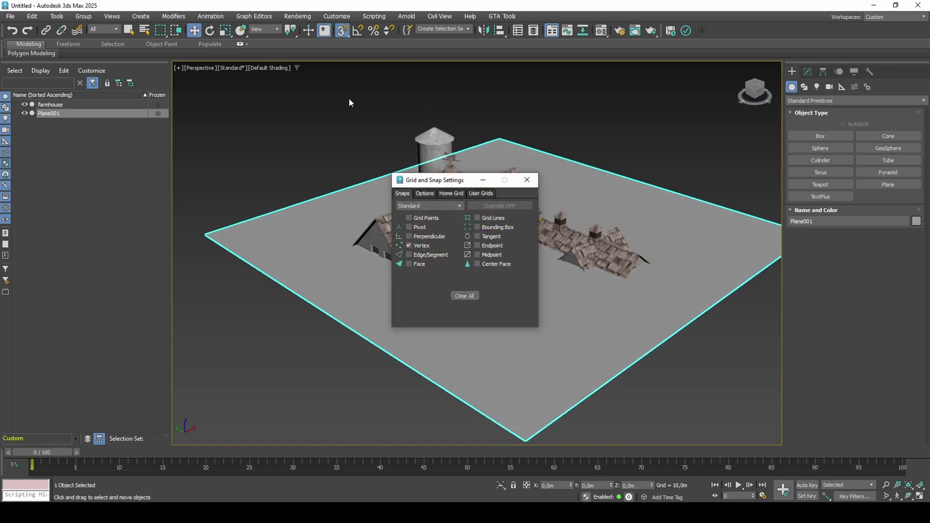
pyautogui.click(425, 194)
pyautogui.click(403, 289)
pyautogui.moveTo(467, 184); pyautogui.dragTo(181, 326)
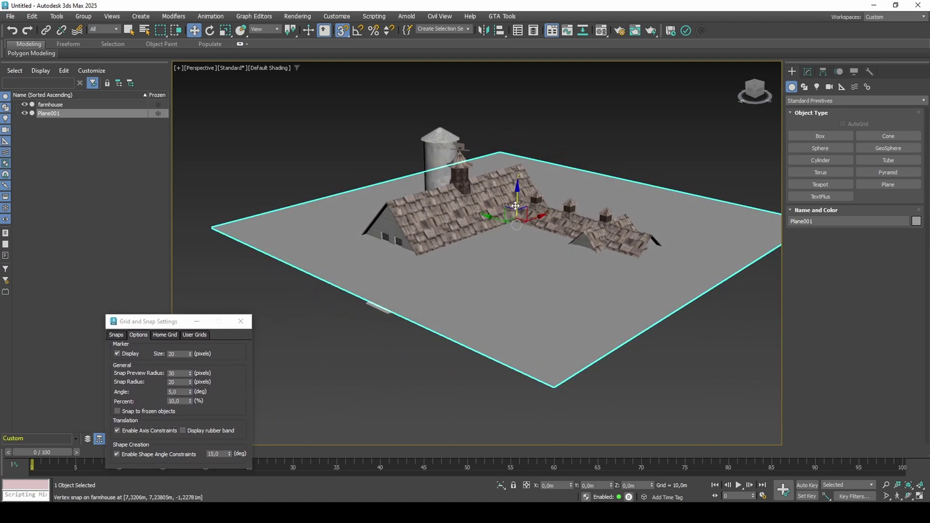
# Lower the ground plane onto the bottom of the farmhouse walls with vertex snap, then turn snapping off and close its settings
pyautogui.moveTo(515, 224); pyautogui.dragTo(428, 318)
pyautogui.press('s')
pyautogui.scroll(5, 428, 318)
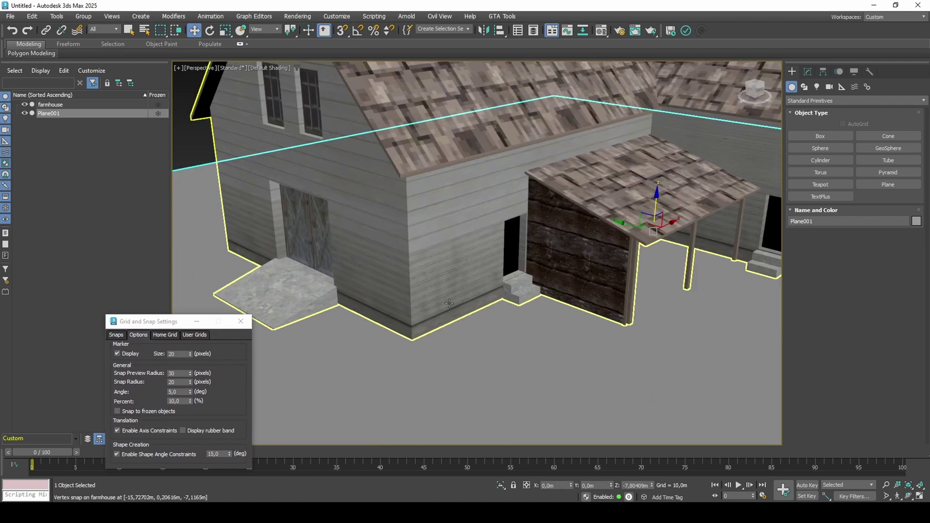
pyautogui.keyDown('alt'); pyautogui.moveTo(428, 317); pyautogui.dragTo(485, 258, button='middle'); pyautogui.keyUp('alt')
pyautogui.scroll(-10, 485, 258)
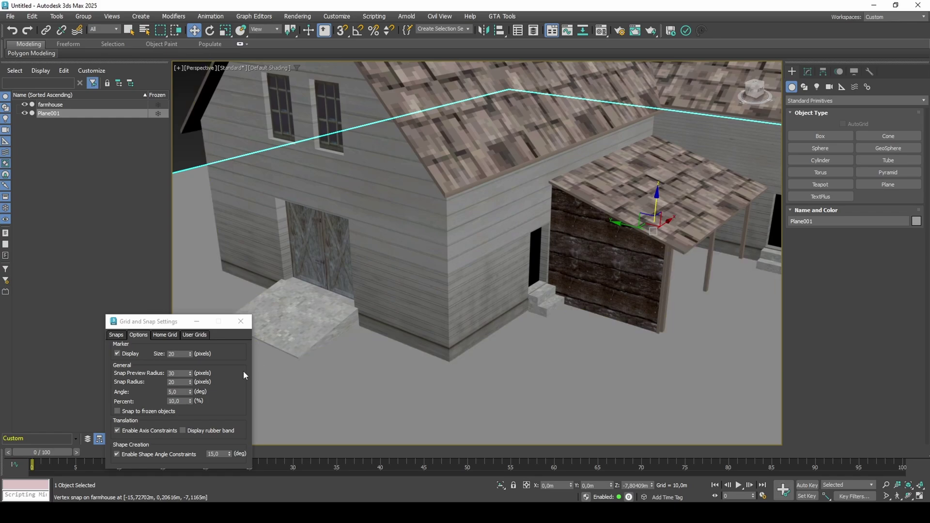
pyautogui.click(241, 321)
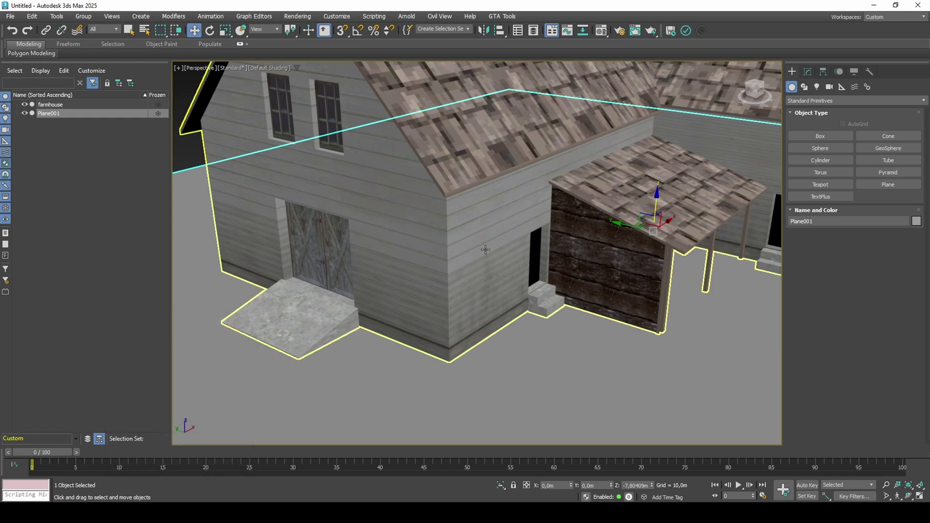
# Set the ground plane's length and width segments to 1
pyautogui.click(806, 72)
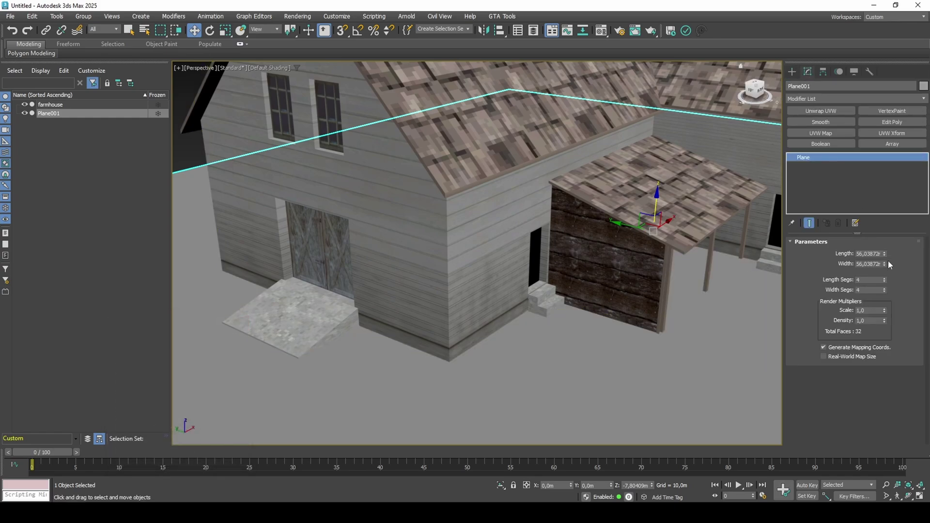
pyautogui.click(885, 281)
pyautogui.click(884, 281)
pyautogui.click(884, 281)
# Switch to File Explorer, open the Gta3 Textures Single folder in GTA SA assets and search it for grass
pyautogui.hotkey('alt', 'Tab')
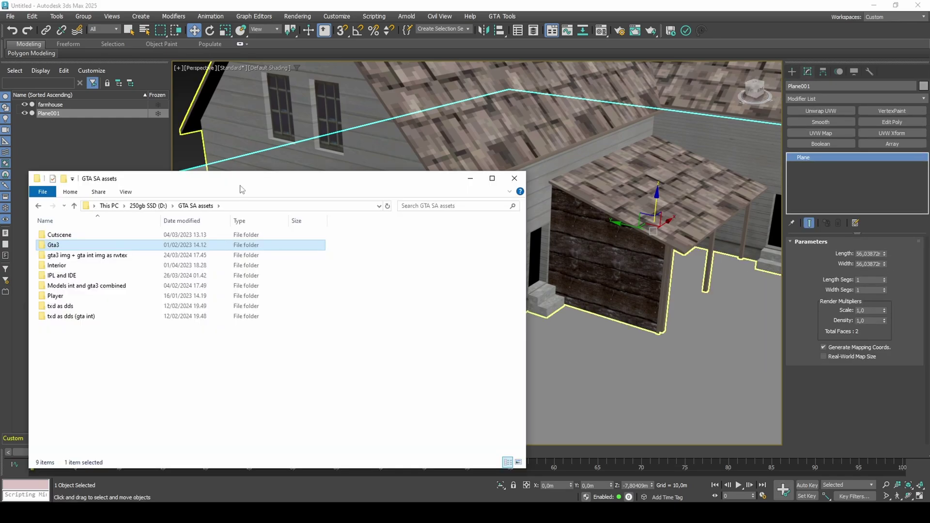
pyautogui.doubleClick(120, 245)
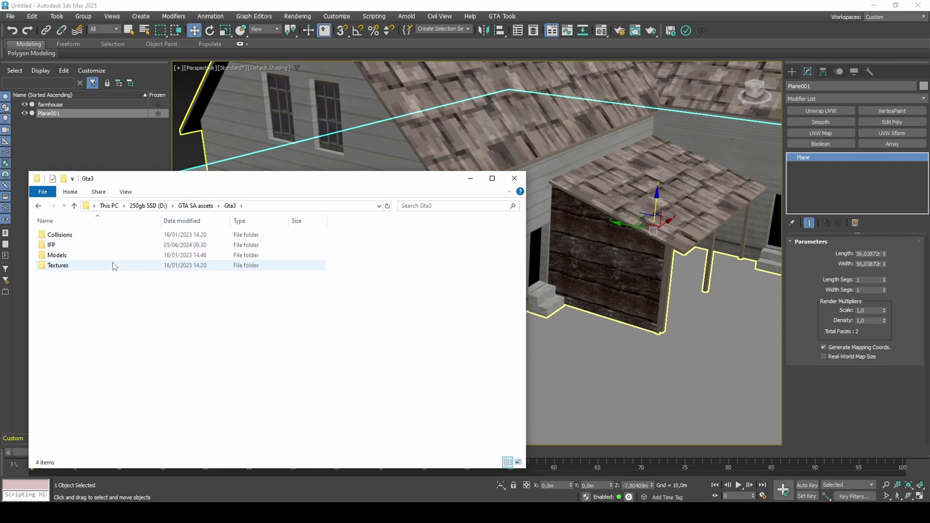
pyautogui.doubleClick(113, 266)
pyautogui.doubleClick(129, 246)
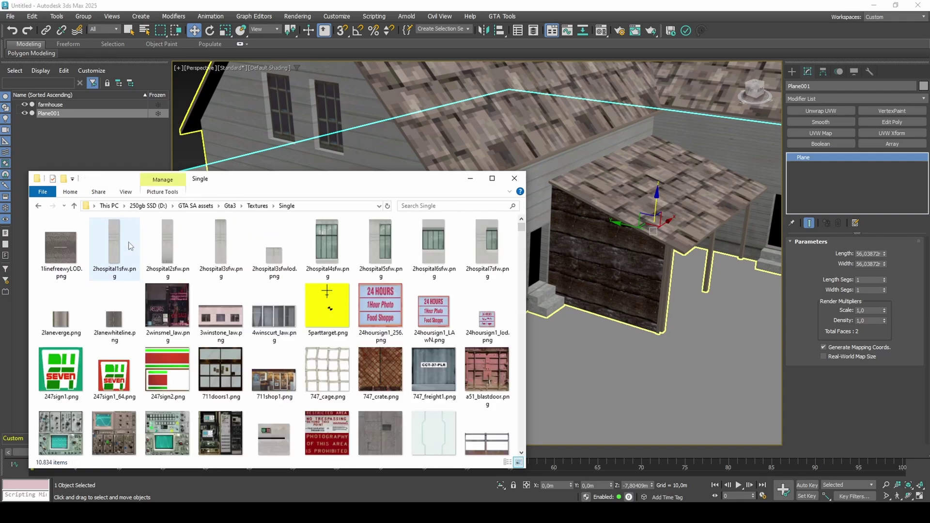
pyautogui.click(456, 206)
pyautogui.write('grt')
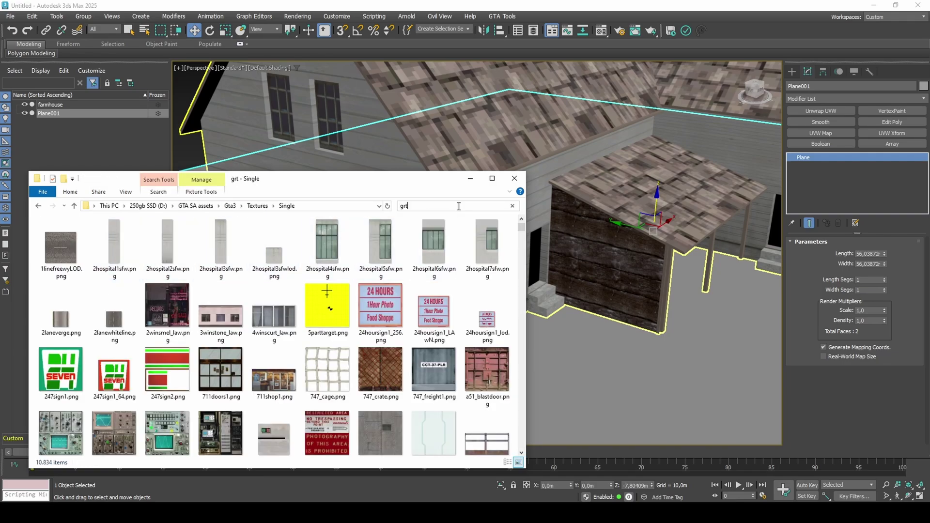
pyautogui.press('BackSpace')
pyautogui.write('ass')
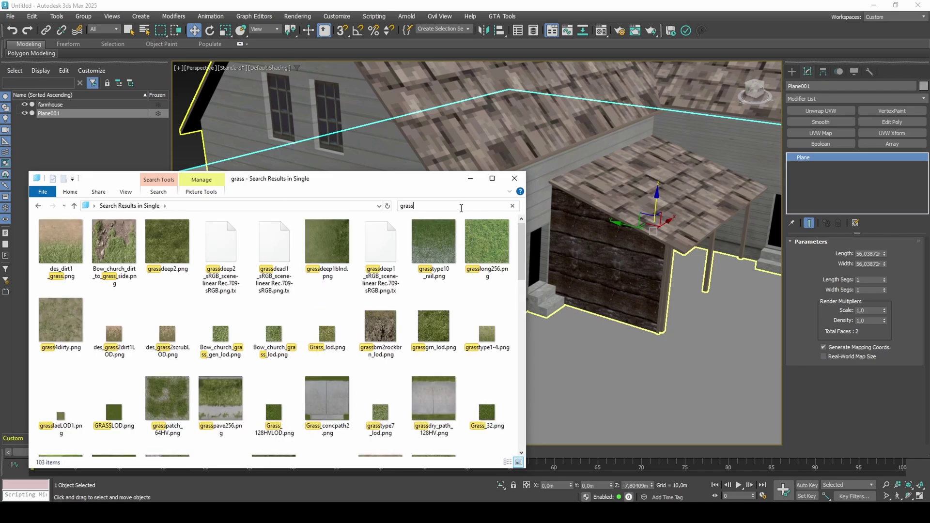
pyautogui.scroll(-10, 395, 313)
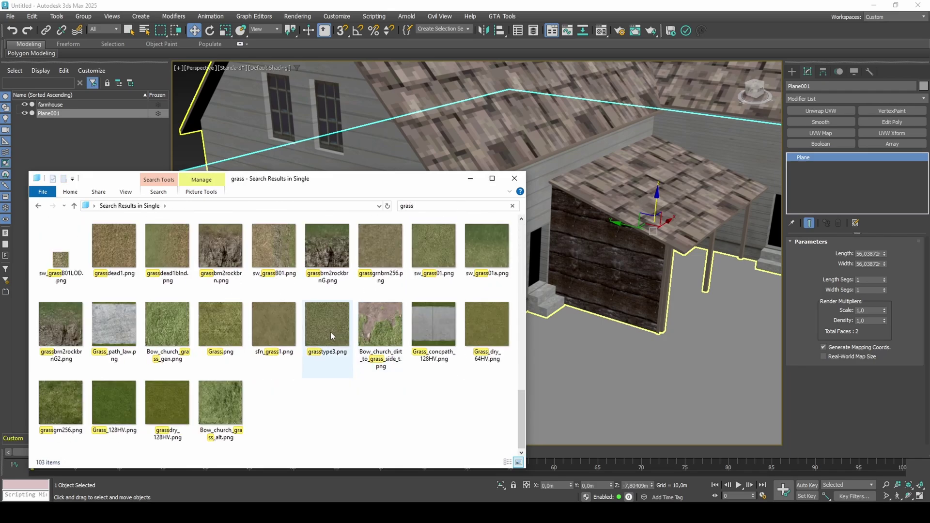
# Apply grasstype3.png to the ground plane and replace it with sfn_grass1.png
pyautogui.moveTo(331, 332); pyautogui.dragTo(595, 349)
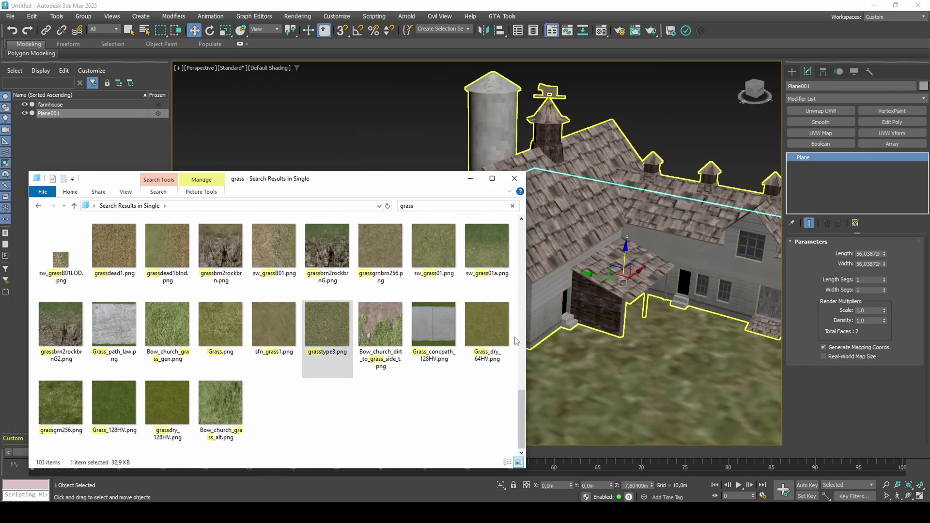
pyautogui.moveTo(278, 333); pyautogui.dragTo(625, 389)
pyautogui.moveTo(625, 388); pyautogui.dragTo(415, 339, button='middle')
# Add a UVW Map modifier to the ground plane with U and V tiling of 8
pyautogui.click(840, 134)
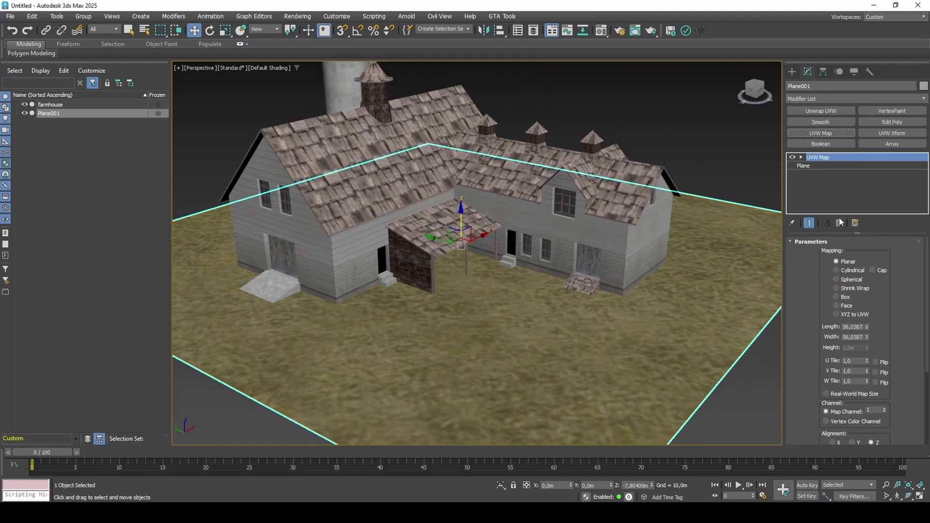
pyautogui.doubleClick(853, 370)
pyautogui.write('8')
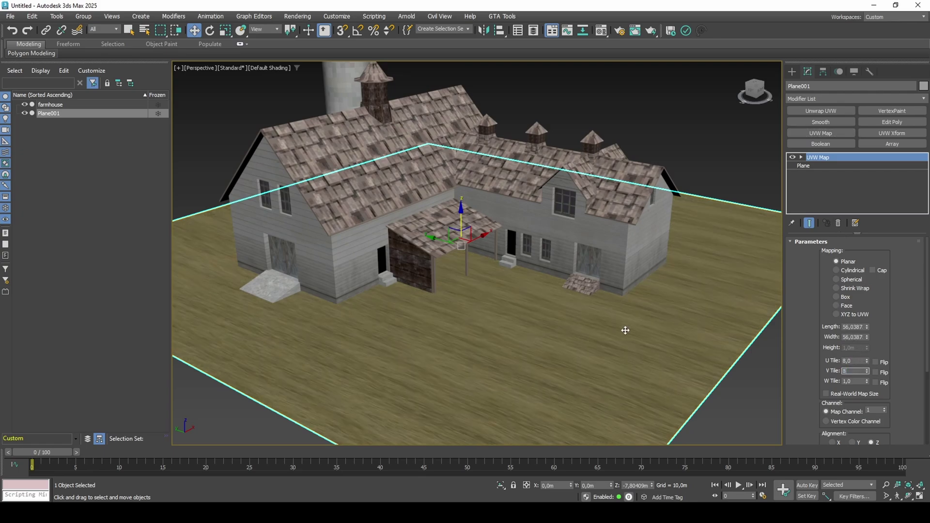
pyautogui.moveTo(625, 330); pyautogui.dragTo(643, 327, button='middle')
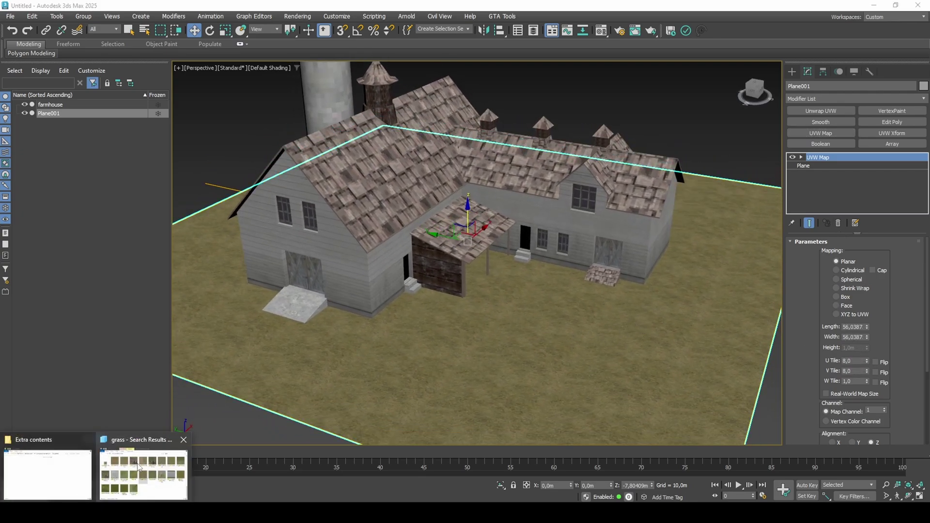
# Try grassgrnbrn256.png and grassdead1.png from the grass search results on the ground plane, and reapply sfn_grass1.png
pyautogui.click(147, 464)
pyautogui.scroll(3, 272, 352)
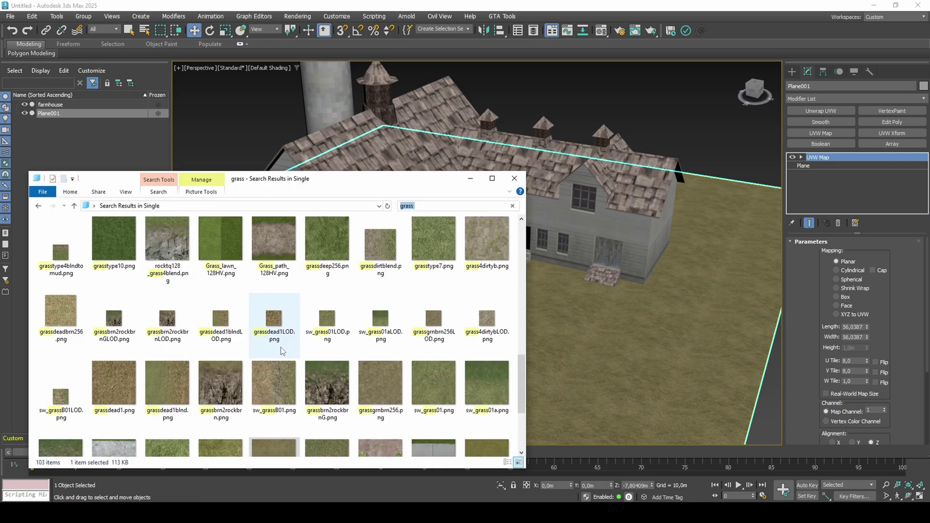
pyautogui.moveTo(381, 383); pyautogui.dragTo(569, 349)
pyautogui.scroll(-3, 409, 369)
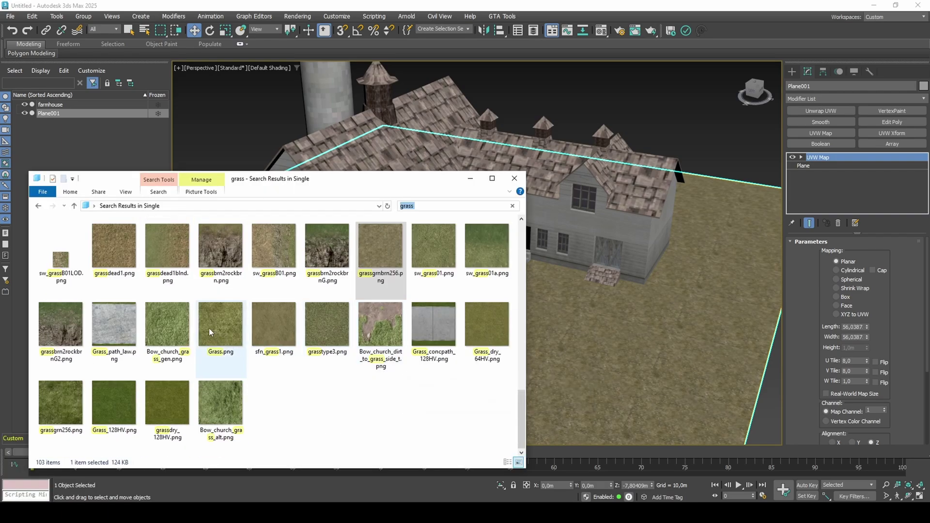
pyautogui.moveTo(120, 260); pyautogui.dragTo(593, 325)
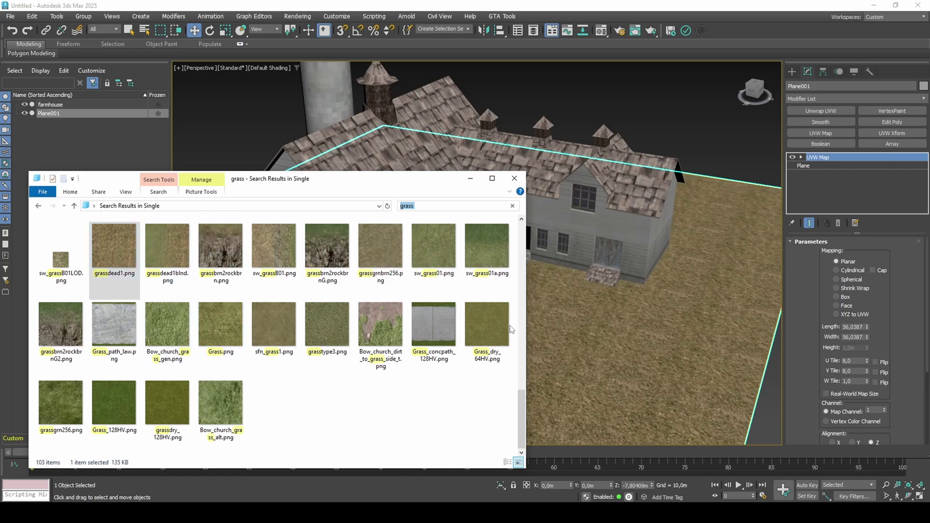
pyautogui.moveTo(273, 330); pyautogui.dragTo(600, 362)
pyautogui.scroll(5, 504, 365)
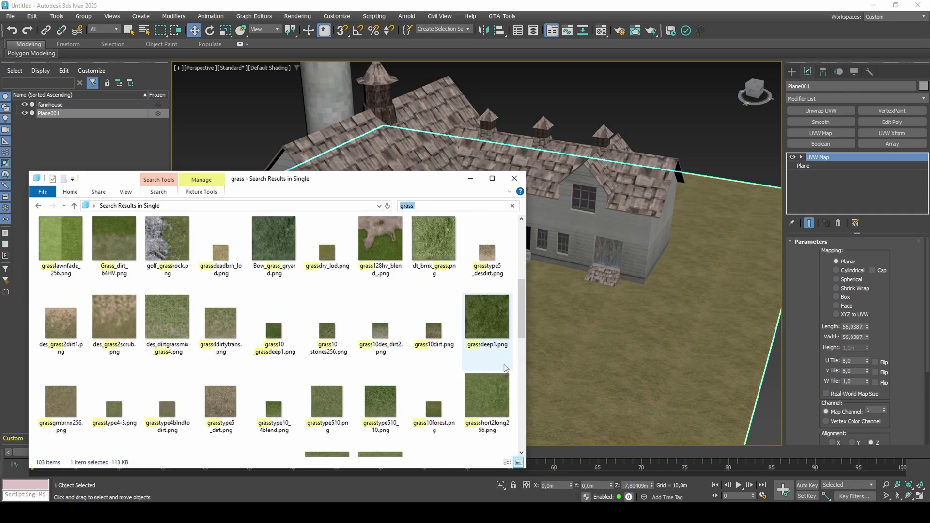
pyautogui.scroll(-5, 504, 367)
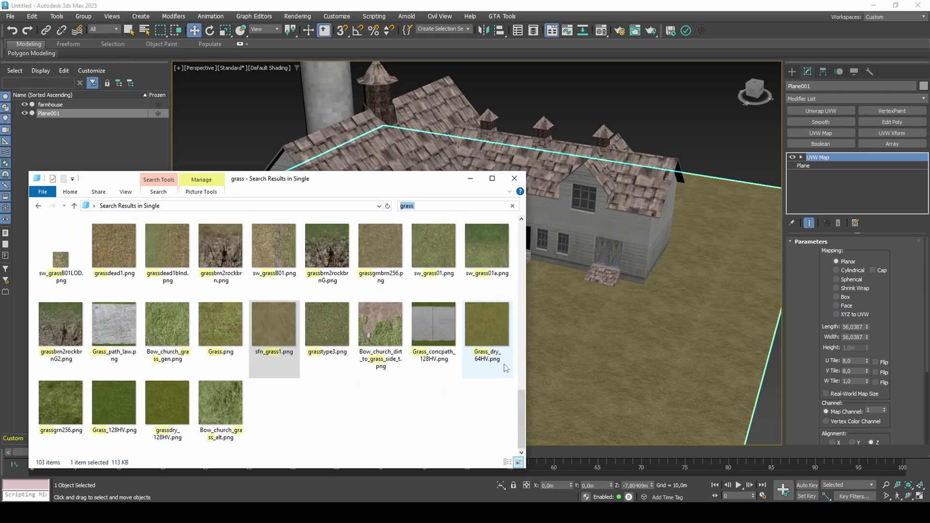
pyautogui.click(572, 354)
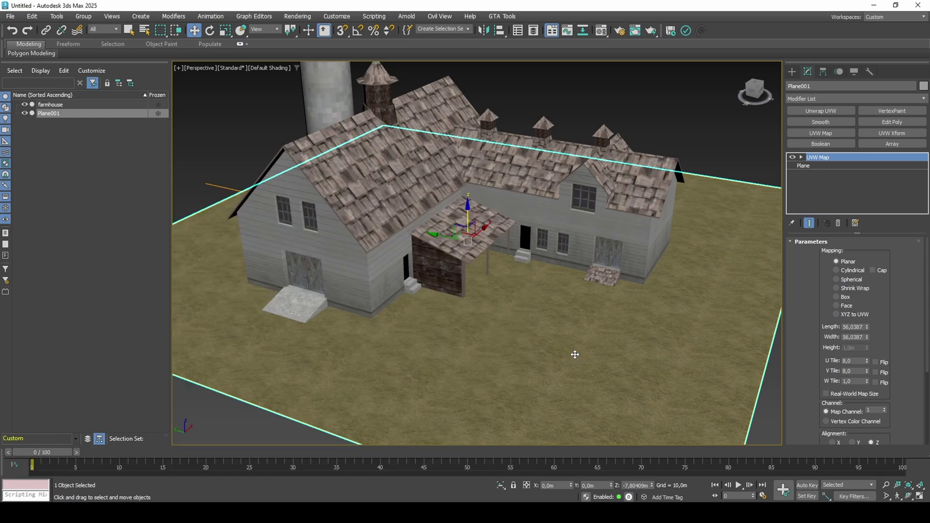
# Create a Daylight system in front of the farmhouse with an orbital scale of about 17.8 m, declining the exposure control change
pyautogui.click(793, 74)
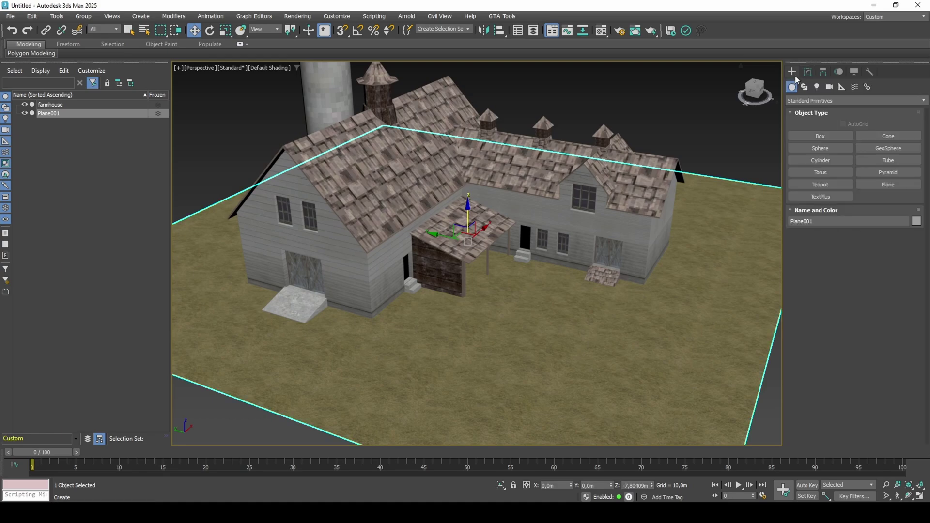
pyautogui.click(868, 87)
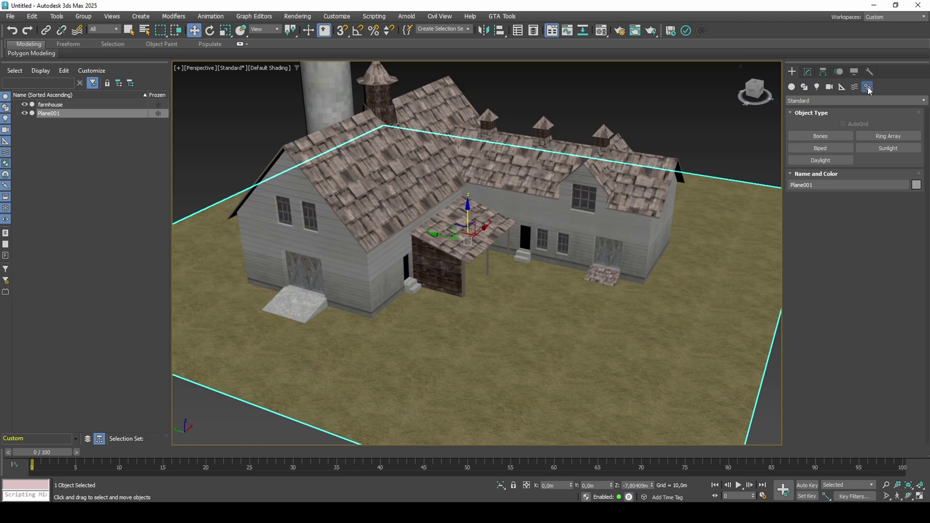
pyautogui.click(832, 160)
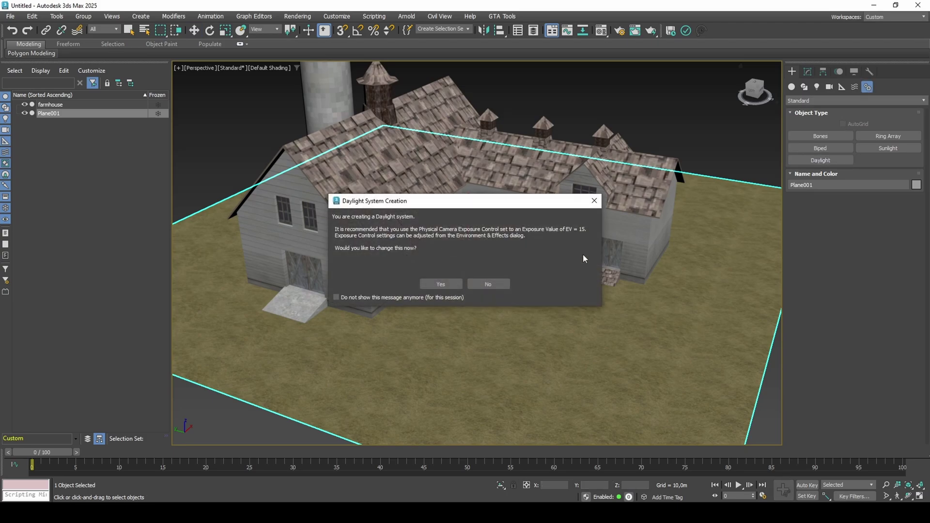
pyautogui.click(493, 284)
pyautogui.scroll(-5, 513, 265)
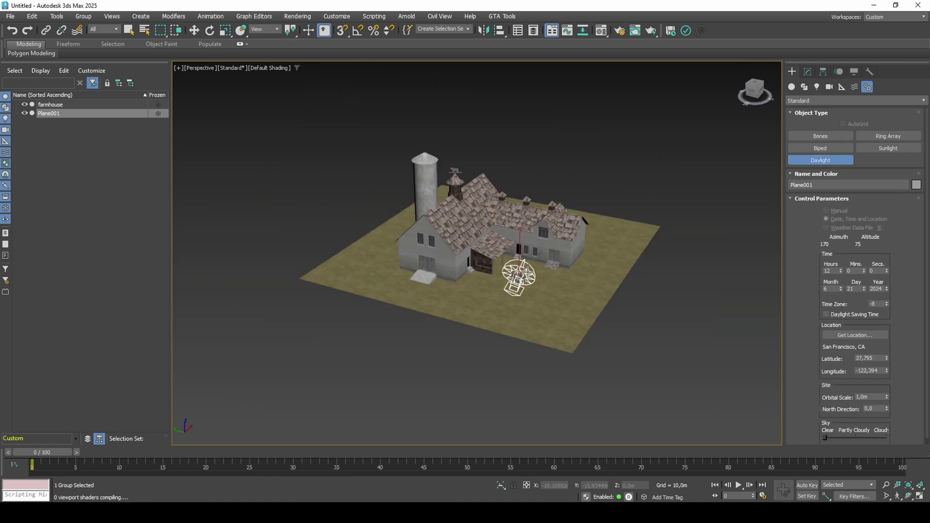
pyautogui.moveTo(519, 274); pyautogui.dragTo(528, 273)
pyautogui.click(561, 173)
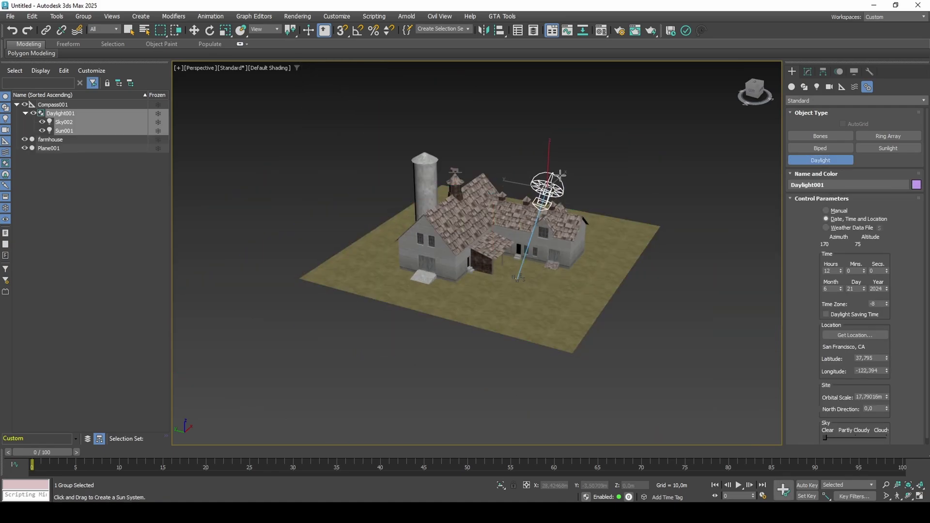
# Set the perspective viewport's rendering level to Advanced and its illumination to Scene Lights (Unlimited Lights)
pyautogui.click(284, 68)
pyautogui.click(303, 219)
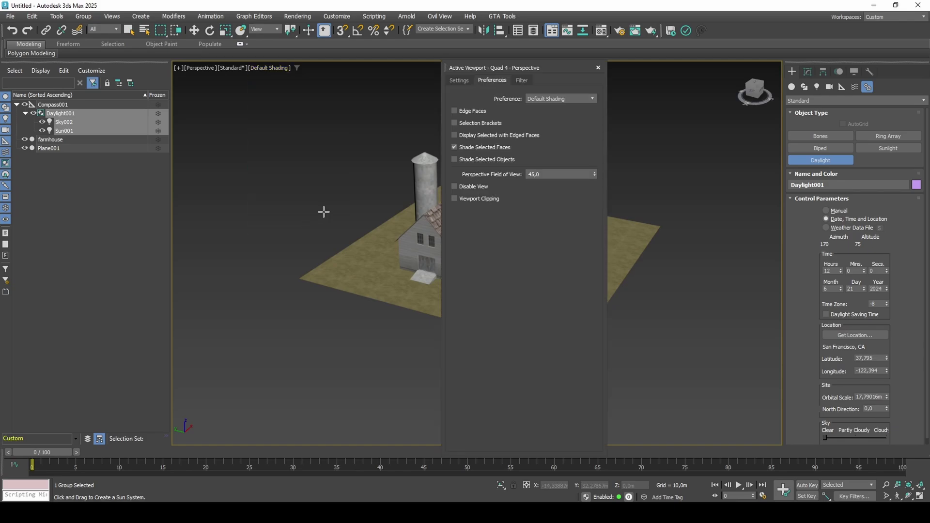
pyautogui.press('w')
pyautogui.click(461, 81)
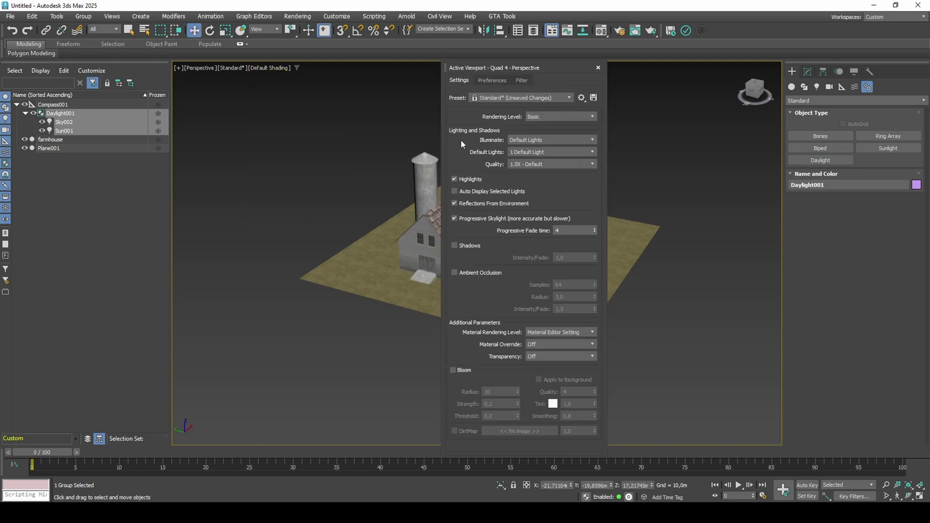
pyautogui.moveTo(408, 212)
pyautogui.mouseDown(button='middle')
pyautogui.moveTo(282, 219)
pyautogui.moveTo(406, 205)
pyautogui.mouseUp(button='middle')
pyautogui.click(557, 120)
pyautogui.click(553, 133)
pyautogui.click(552, 140)
pyautogui.click(545, 159)
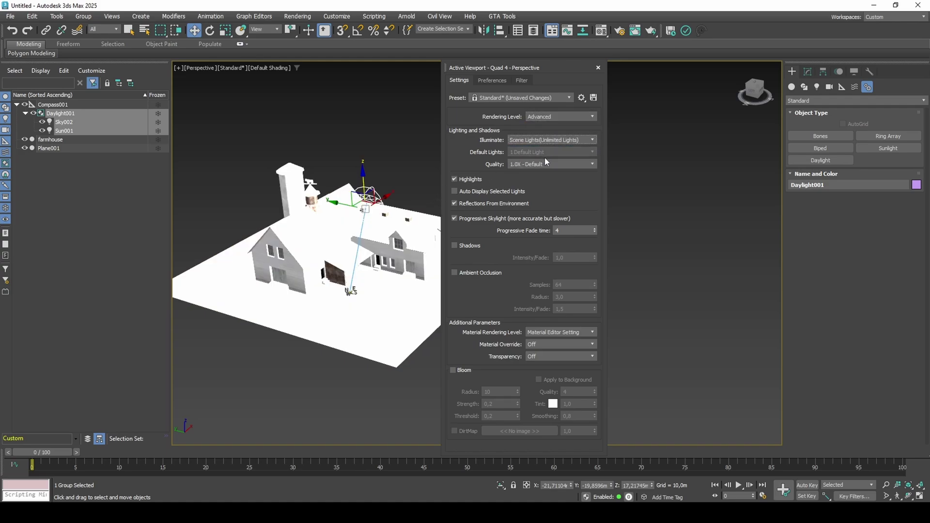
# Enable Shadows and disable Progressive Skylight for the perspective viewport, and close its settings
pyautogui.click(474, 243)
pyautogui.click(491, 218)
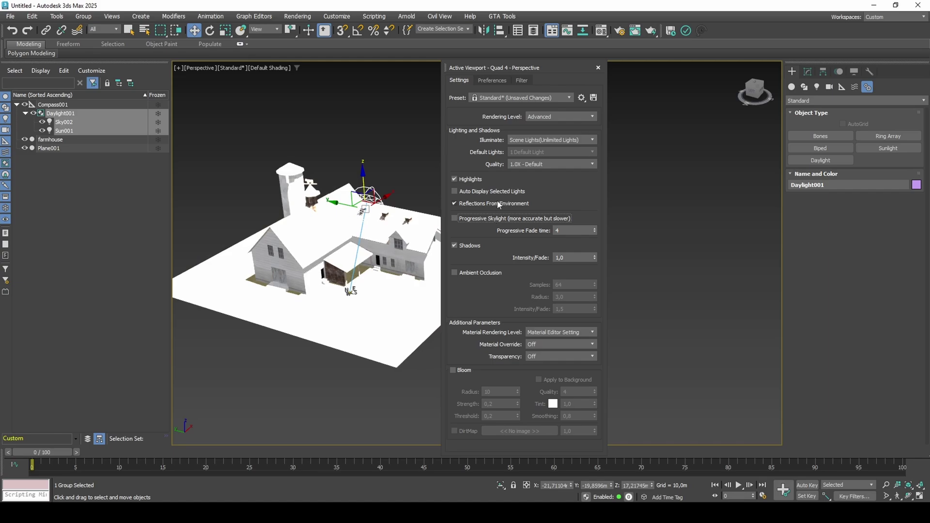
pyautogui.click(598, 69)
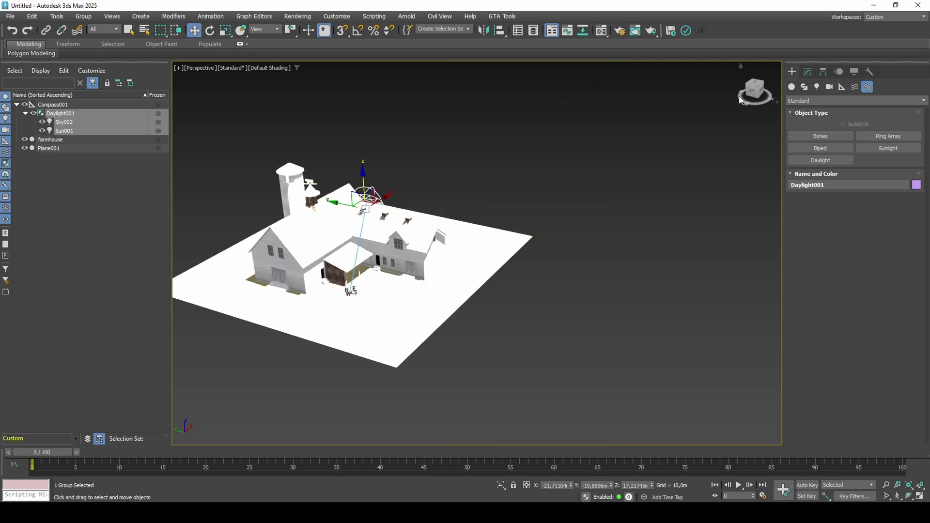
# Switch the Daylight system's position to Manual and set the sun's intensity multiplier to 1.0
pyautogui.click(809, 72)
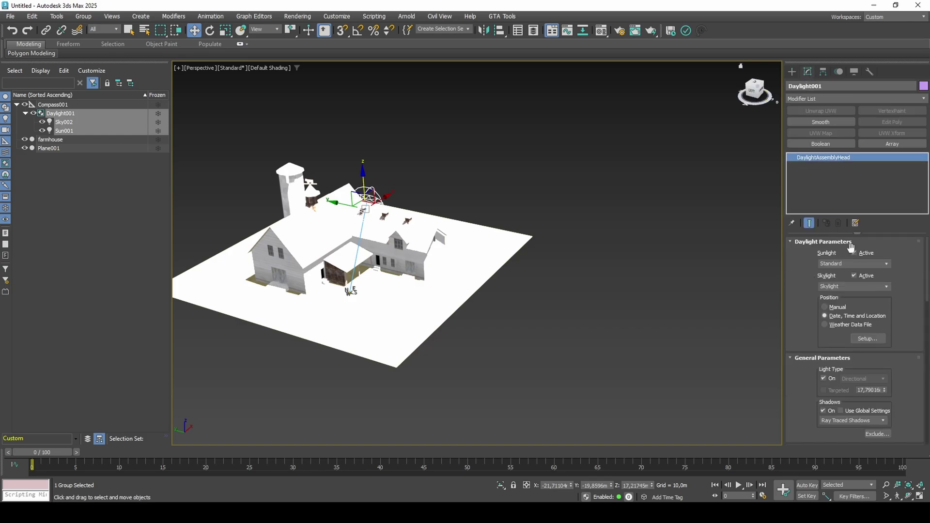
pyautogui.click(842, 311)
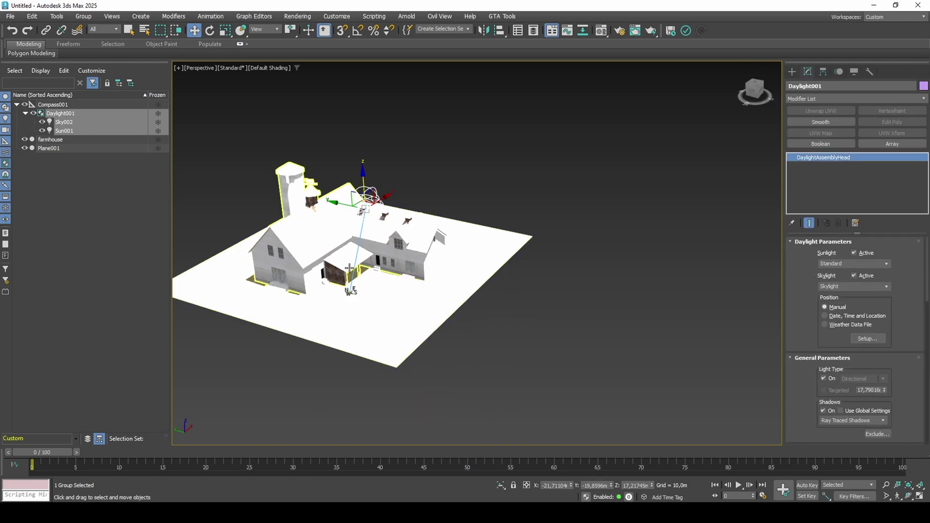
pyautogui.moveTo(357, 260); pyautogui.dragTo(466, 287, button='middle')
pyautogui.keyDown('alt'); pyautogui.moveTo(465, 287); pyautogui.dragTo(490, 287, button='middle'); pyautogui.keyUp('alt')
pyautogui.scroll(2, 490, 287)
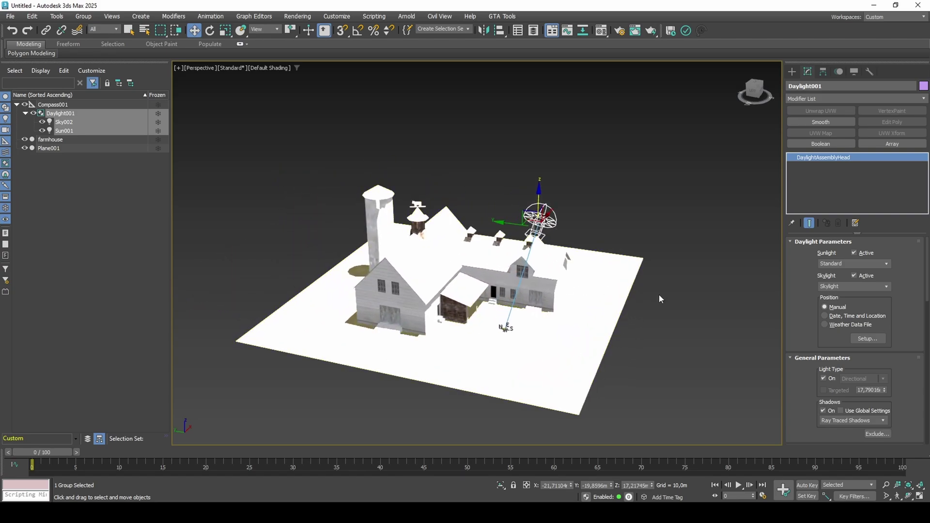
pyautogui.scroll(-3, 899, 351)
pyautogui.scroll(-2, 899, 351)
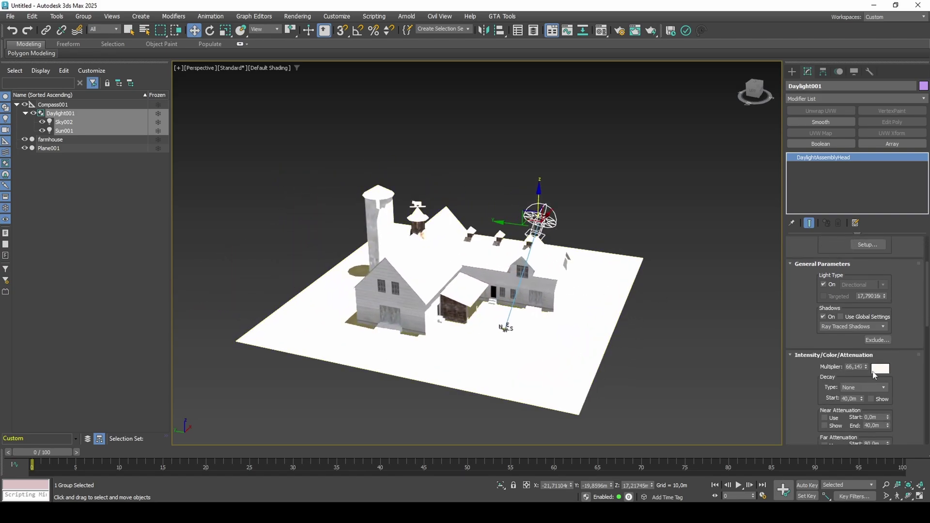
pyautogui.press('Return')
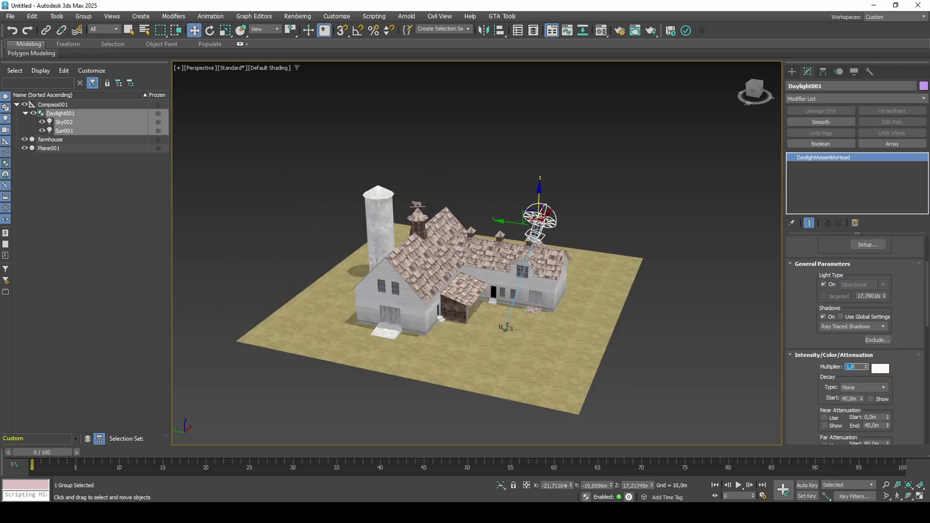
# Lower the skylight multiplier to 0 and raise it to 0.22
pyautogui.scroll(-10, 900, 310)
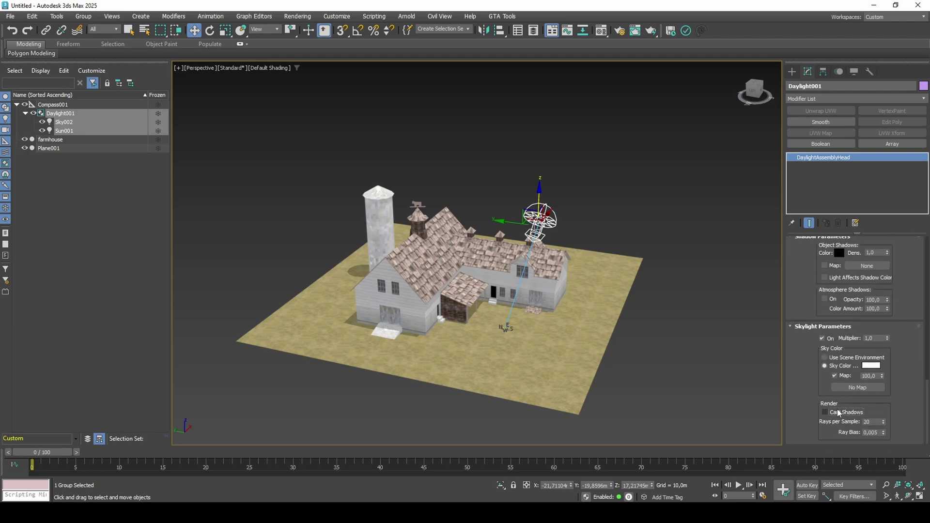
pyautogui.moveTo(888, 338); pyautogui.dragTo(883, 387)
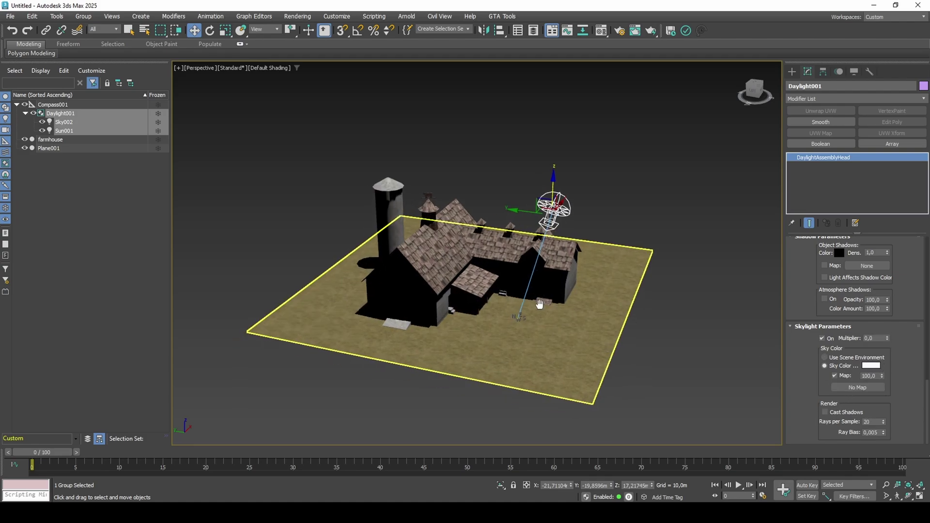
pyautogui.keyDown('alt'); pyautogui.moveTo(606, 233); pyautogui.dragTo(351, 290, button='middle'); pyautogui.keyUp('alt')
pyautogui.scroll(1, 683, 206)
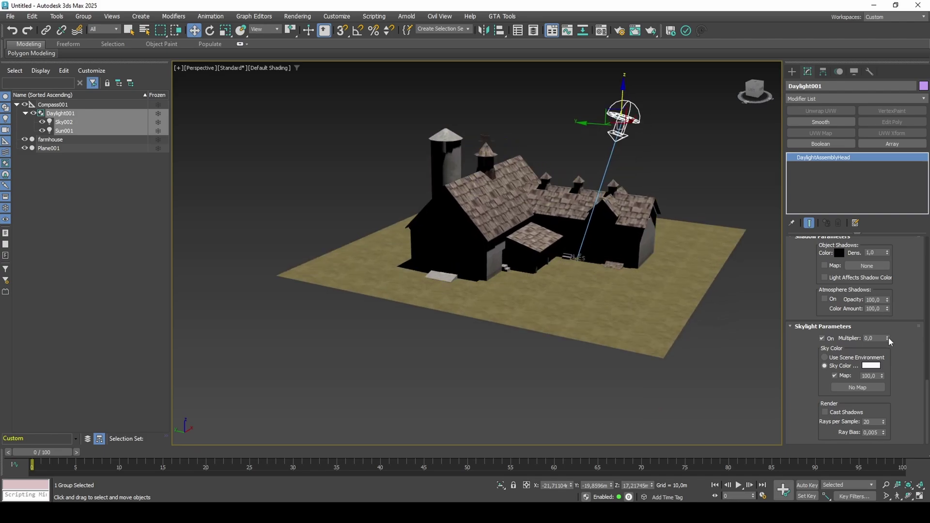
pyautogui.moveTo(888, 338); pyautogui.dragTo(898, 327)
# Move the daylight head horizontally to about X -13.5 m, Y -23 m to redirect the farmhouse shadows
pyautogui.moveTo(619, 285); pyautogui.dragTo(657, 290, button='middle')
pyautogui.scroll(-1, 647, 294)
pyautogui.moveTo(595, 229); pyautogui.dragTo(591, 277, button='middle')
pyautogui.keyDown('alt'); pyautogui.moveTo(591, 277); pyautogui.dragTo(592, 292, button='middle'); pyautogui.keyUp('alt')
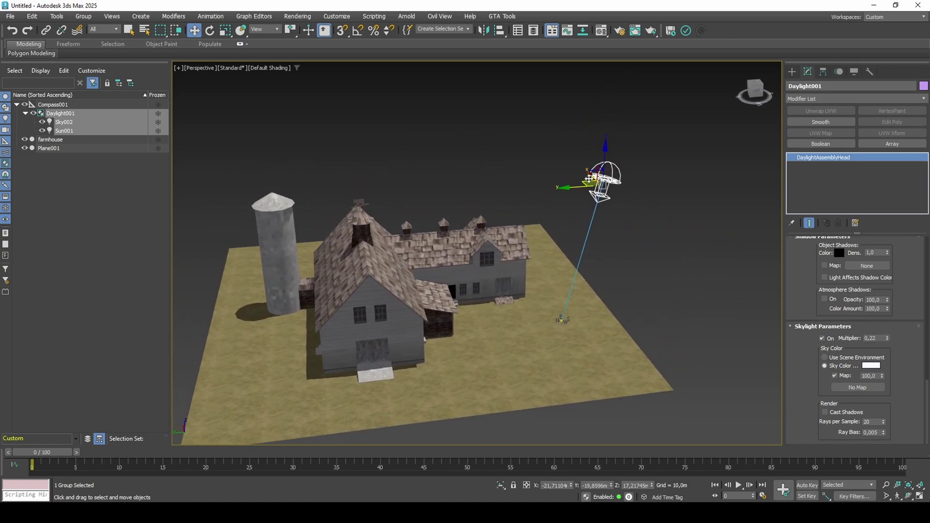
pyautogui.keyDown('alt'); pyautogui.moveTo(593, 182); pyautogui.dragTo(650, 176, button='middle'); pyautogui.keyUp('alt')
pyautogui.moveTo(689, 113); pyautogui.dragTo(701, 131)
pyautogui.keyDown('alt'); pyautogui.moveTo(585, 235); pyautogui.dragTo(565, 213, button='middle'); pyautogui.keyUp('alt')
pyautogui.moveTo(694, 127); pyautogui.dragTo(543, 104)
# Set the ground plane's base length and width to 75 m each
pyautogui.click(582, 223)
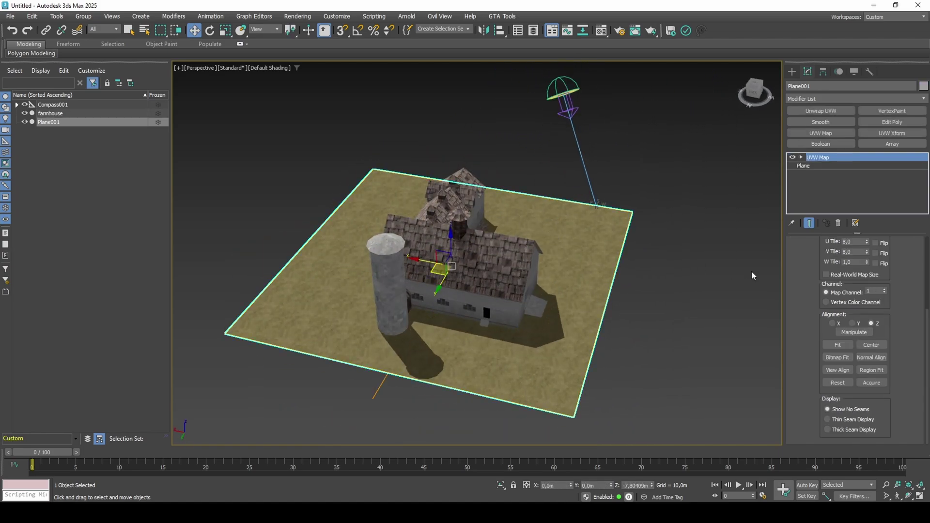
pyautogui.click(804, 166)
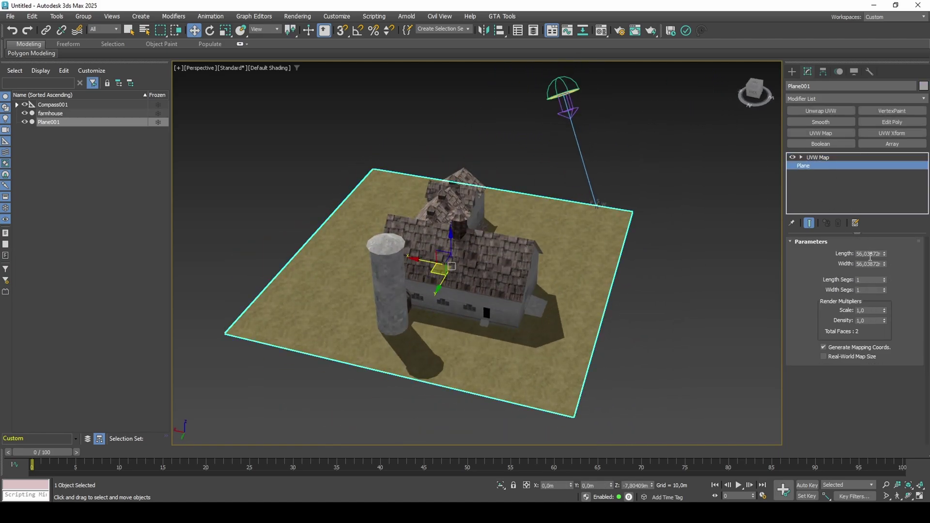
pyautogui.doubleClick(871, 254)
pyautogui.write('75')
pyautogui.doubleClick(868, 264)
pyautogui.write('75')
pyautogui.press('Return')
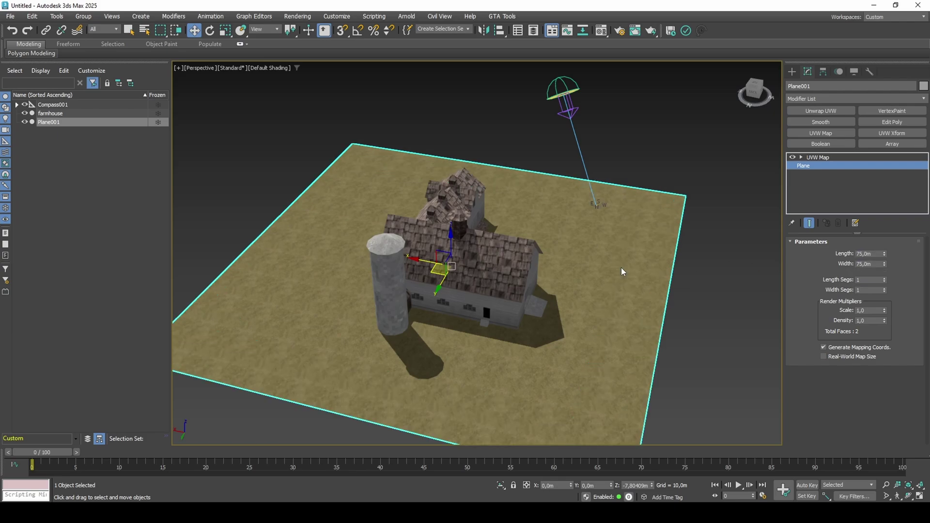
# Move the daylight head farther out horizontally, to about X -9.4 m, Y -31 m
pyautogui.click(591, 95)
pyautogui.click(564, 93)
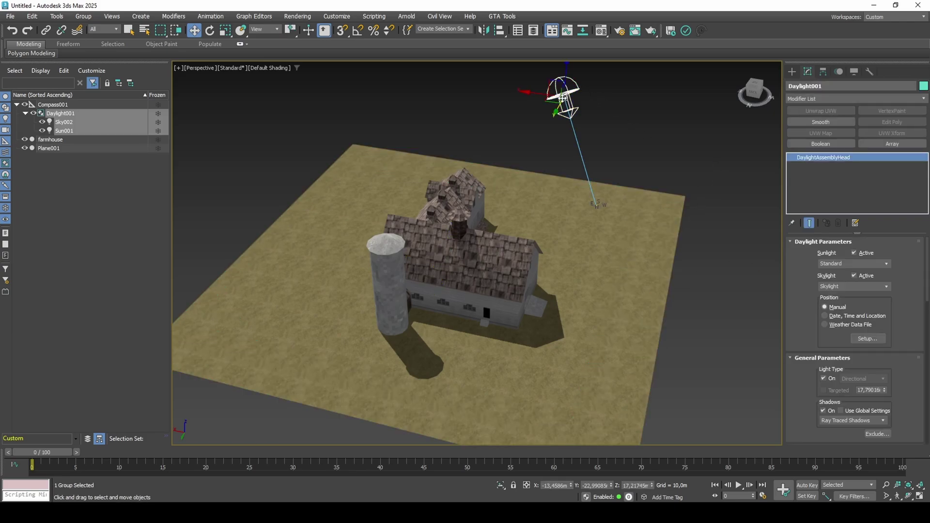
pyautogui.moveTo(551, 102); pyautogui.dragTo(539, 82)
pyautogui.keyDown('alt'); pyautogui.moveTo(499, 272); pyautogui.dragTo(461, 238, button='middle'); pyautogui.keyUp('alt')
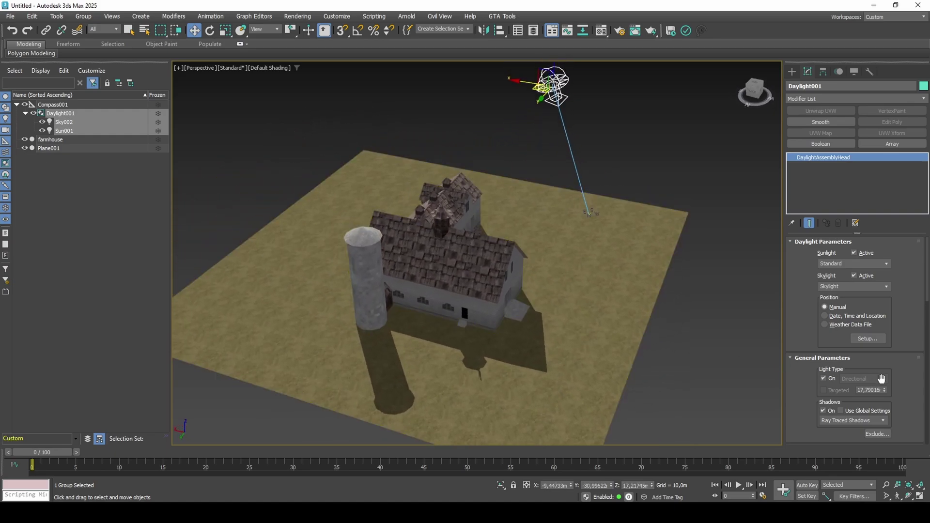
# Raise the skylight multiplier to 0.24 while viewing the silo and shaded farmhouse wall up close
pyautogui.scroll(-10, 899, 384)
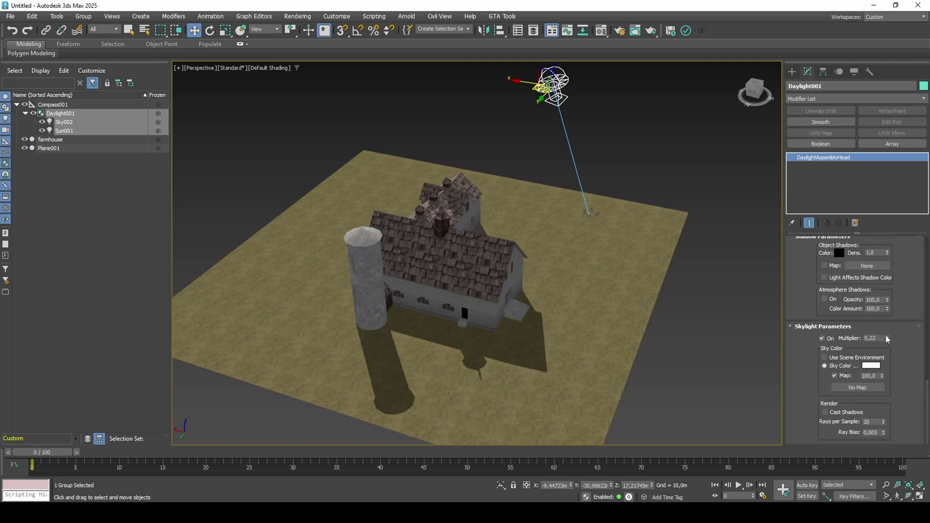
pyautogui.keyDown('alt'); pyautogui.moveTo(551, 342); pyautogui.dragTo(531, 296, button='middle'); pyautogui.keyUp('alt')
pyautogui.scroll(8, 555, 289)
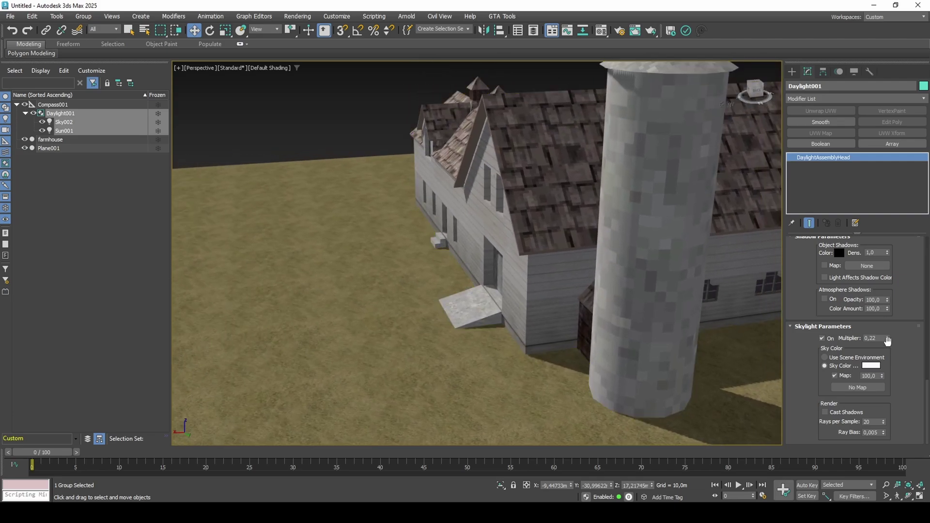
pyautogui.moveTo(887, 340); pyautogui.dragTo(894, 340)
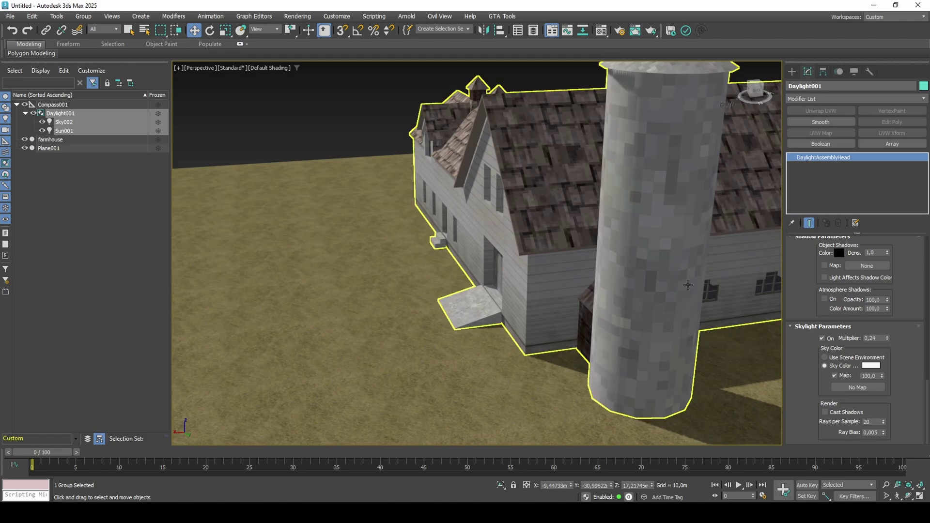
# Float the Show Materials in Viewport As options beside the viewport and display shaded materials without maps
pyautogui.click(112, 16)
pyautogui.moveTo(195, 191)
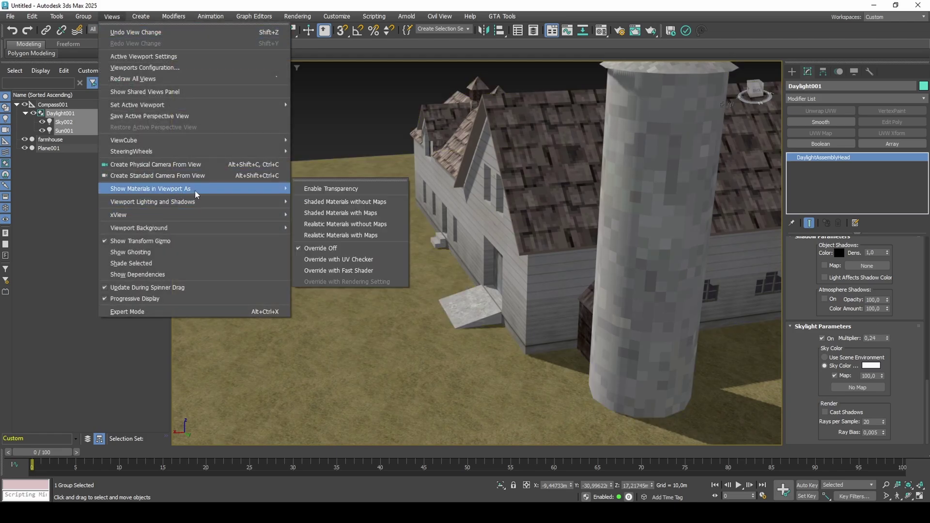
pyautogui.click(336, 181)
pyautogui.click(333, 196)
pyautogui.moveTo(332, 171); pyautogui.dragTo(95, 237)
pyautogui.scroll(-4, 448, 247)
pyautogui.keyDown('alt'); pyautogui.moveTo(449, 247); pyautogui.dragTo(496, 264, button='middle'); pyautogui.keyUp('alt')
# Set the skylight multiplier to 0.23 and tint the sky color pale blue with a saturation of 20
pyautogui.moveTo(888, 341); pyautogui.dragTo(892, 339)
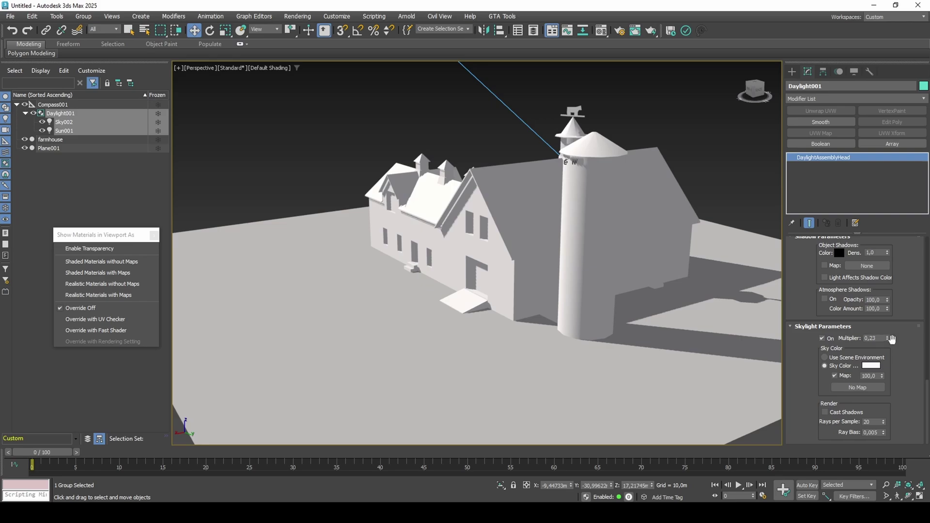
pyautogui.click(878, 368)
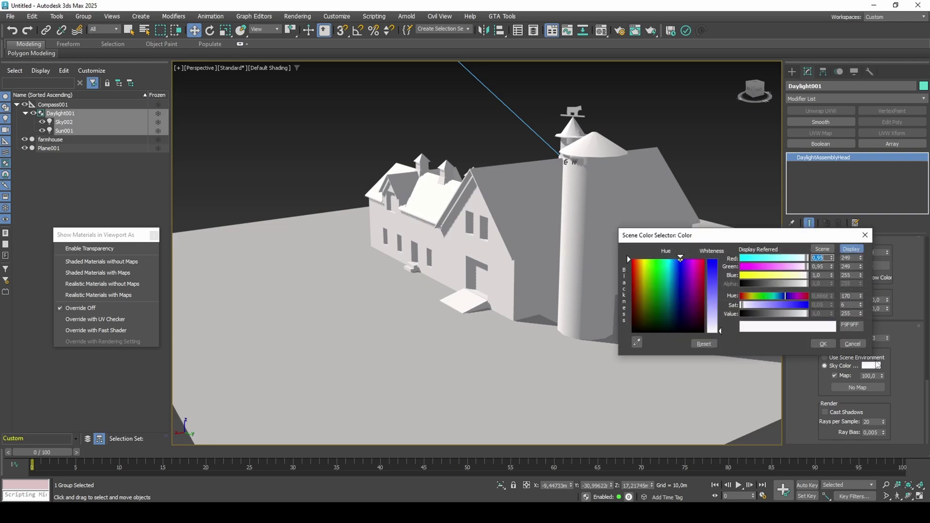
pyautogui.click(753, 306)
pyautogui.moveTo(752, 307); pyautogui.dragTo(744, 310)
# Display shaded materials with maps, then slightly increase the sky color's blue saturation and accept it
pyautogui.click(142, 273)
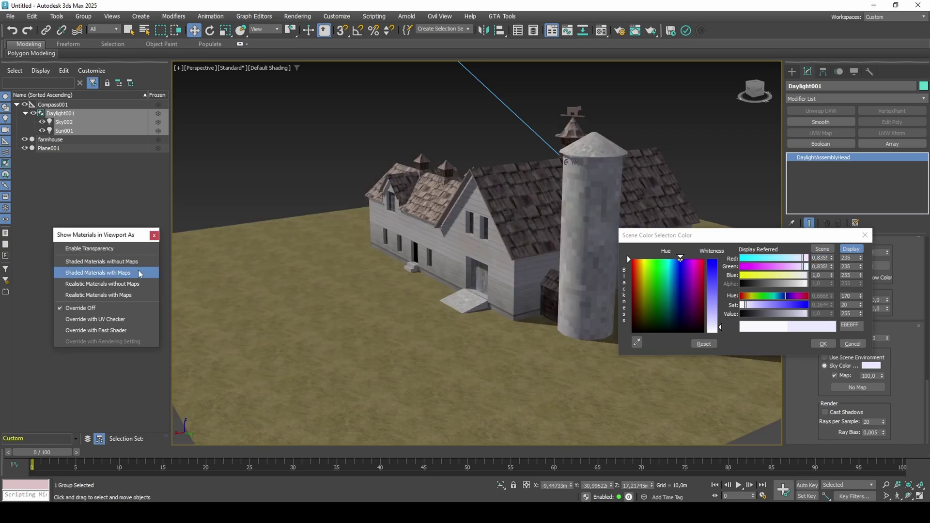
pyautogui.moveTo(516, 273)
pyautogui.keyDown('alt'); pyautogui.mouseDown(button='middle')
pyautogui.moveTo(384, 270)
pyautogui.moveTo(530, 291)
pyautogui.moveTo(394, 255)
pyautogui.mouseUp(button='middle'); pyautogui.keyUp('alt')
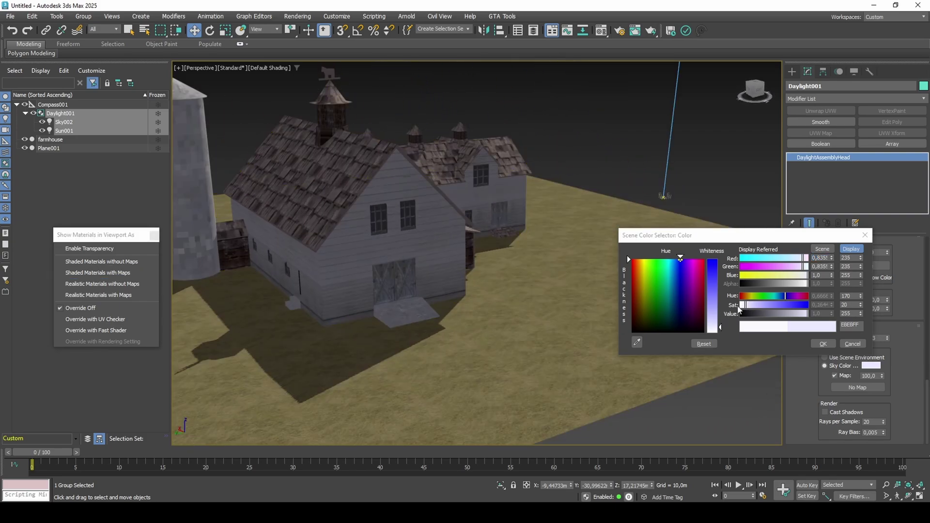
pyautogui.moveTo(743, 310); pyautogui.dragTo(748, 308)
pyautogui.click(823, 344)
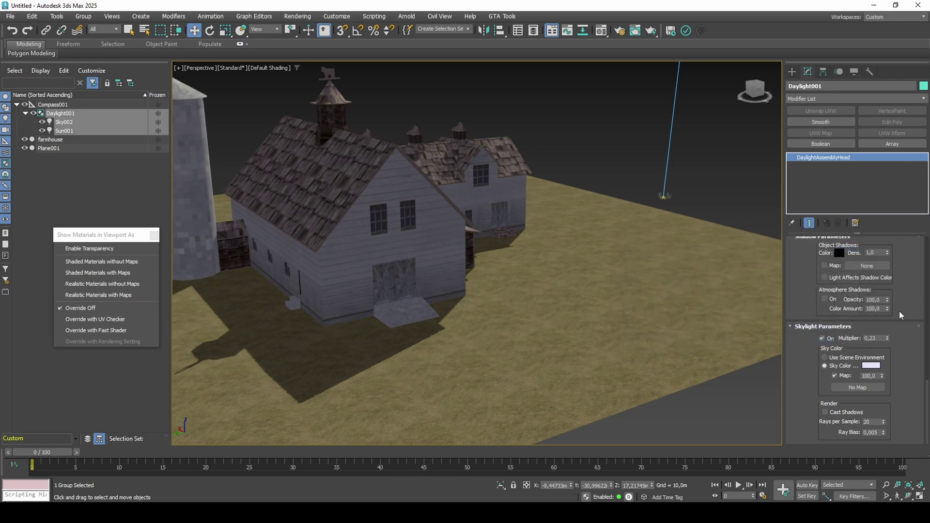
# Change the sun's light color to a pale orange, FFDDBC, with a saturation of 67
pyautogui.scroll(5, 911, 302)
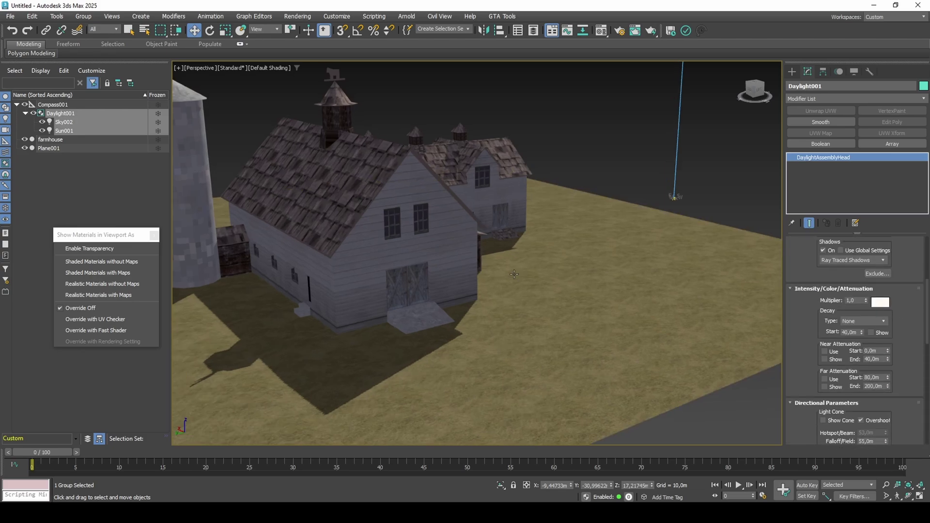
pyautogui.keyDown('alt'); pyautogui.moveTo(518, 275); pyautogui.dragTo(322, 165, button='middle'); pyautogui.keyUp('alt')
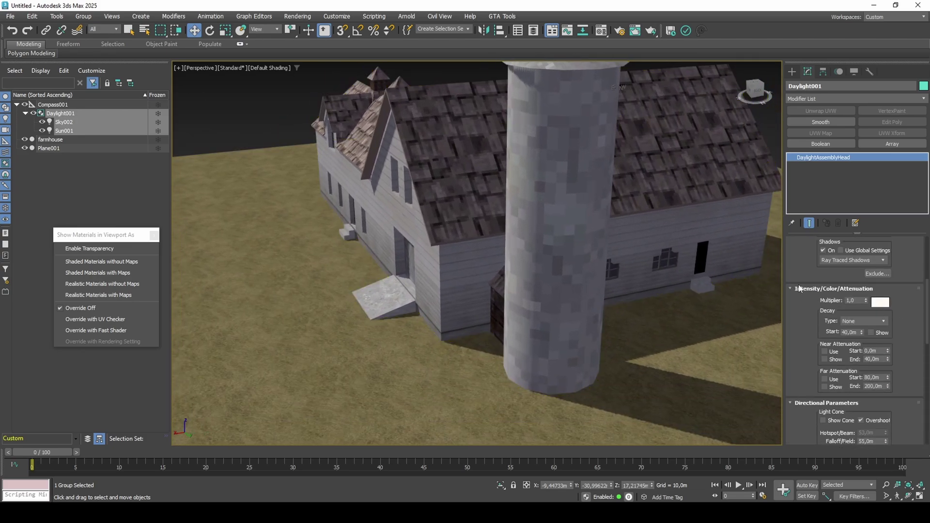
pyautogui.click(880, 303)
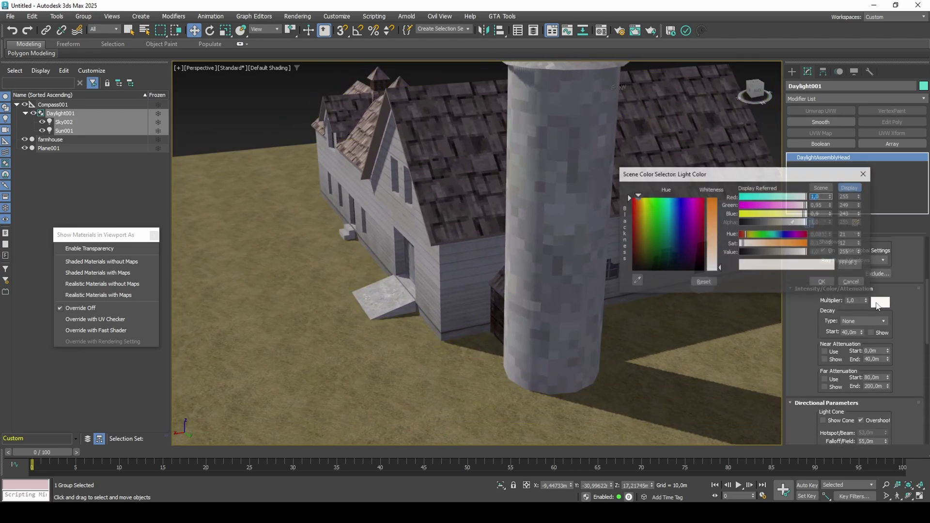
pyautogui.moveTo(751, 247); pyautogui.dragTo(757, 246)
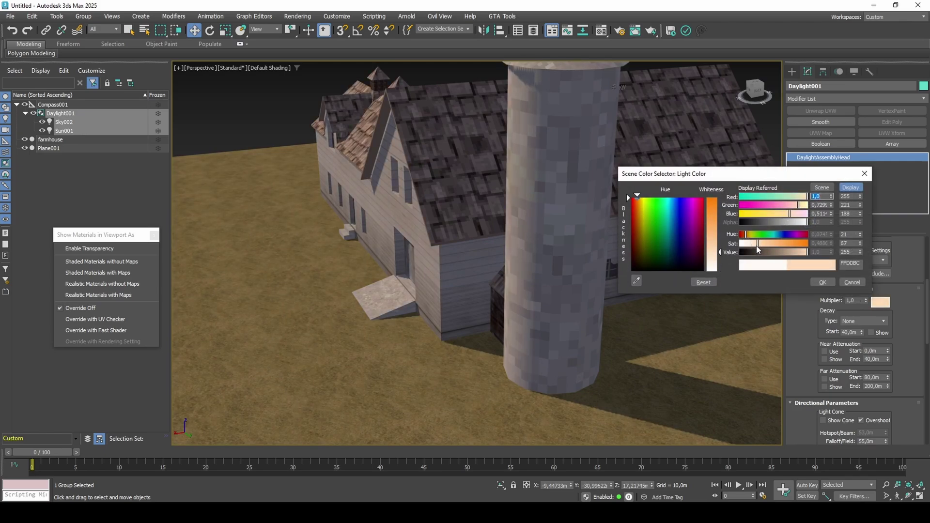
# Display shaded materials without maps and examine the warm light and shadows on the farmhouse
pyautogui.scroll(-7, 521, 273)
pyautogui.moveTo(520, 273); pyautogui.dragTo(558, 299, button='middle')
pyautogui.moveTo(558, 300); pyautogui.dragTo(464, 315, button='middle')
pyautogui.click(147, 262)
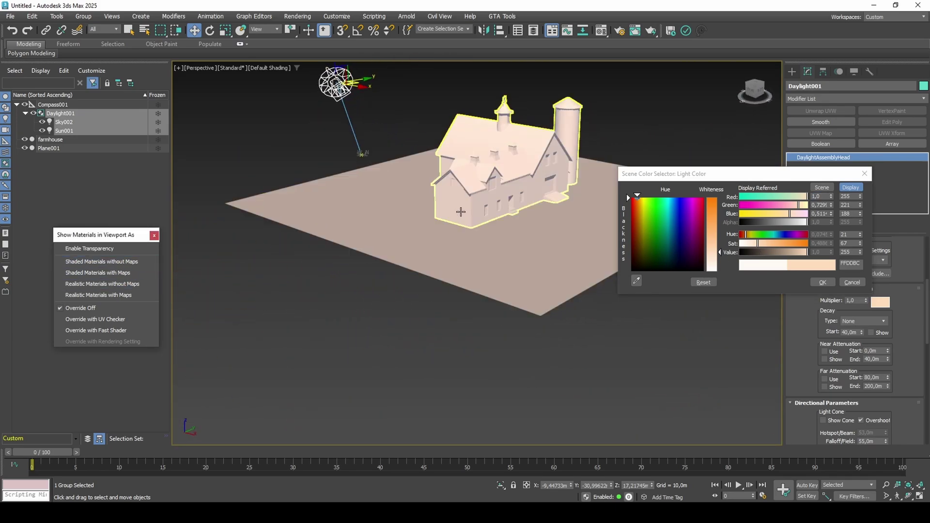
pyautogui.keyDown('alt'); pyautogui.moveTo(481, 216); pyautogui.dragTo(397, 247, button='middle'); pyautogui.keyUp('alt')
pyautogui.scroll(5, 428, 293)
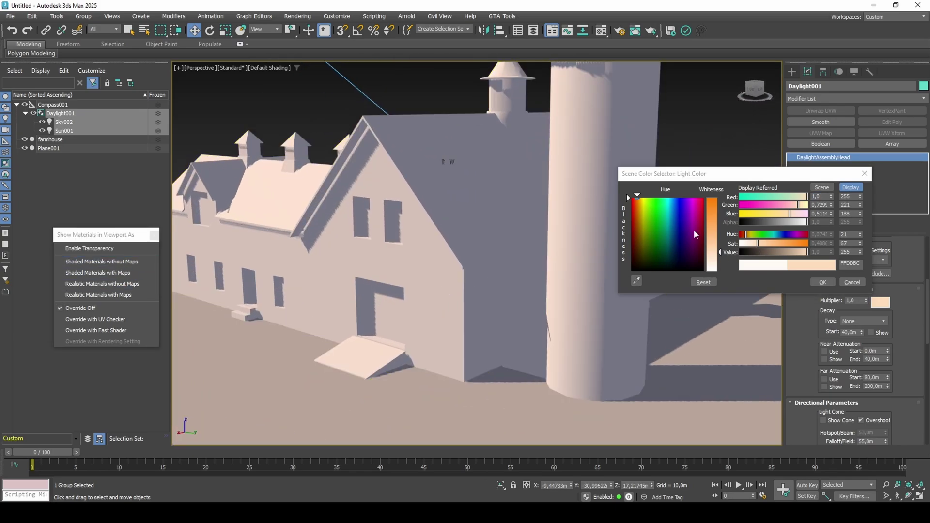
# Set the sun's light color to FFD9B4 with a saturation of 75, accept it, and display shaded materials with maps
pyautogui.moveTo(759, 247); pyautogui.dragTo(764, 246)
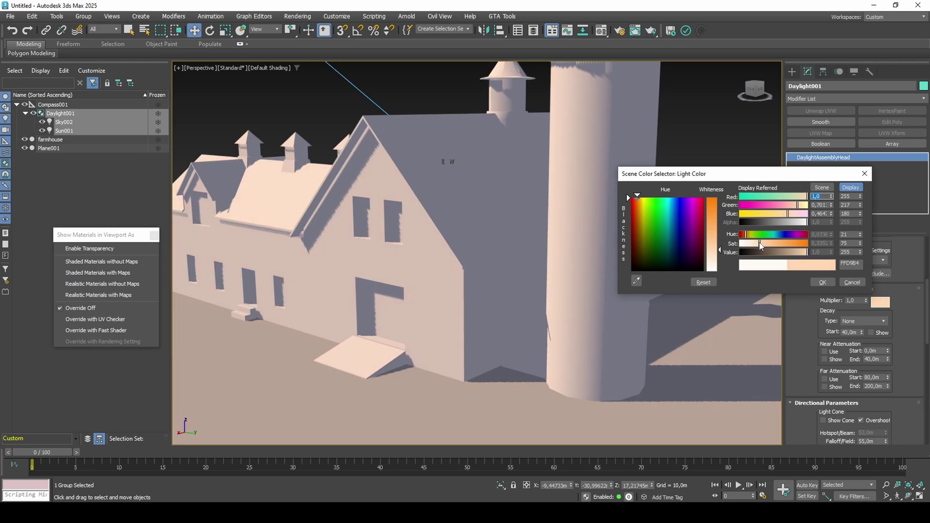
pyautogui.click(821, 285)
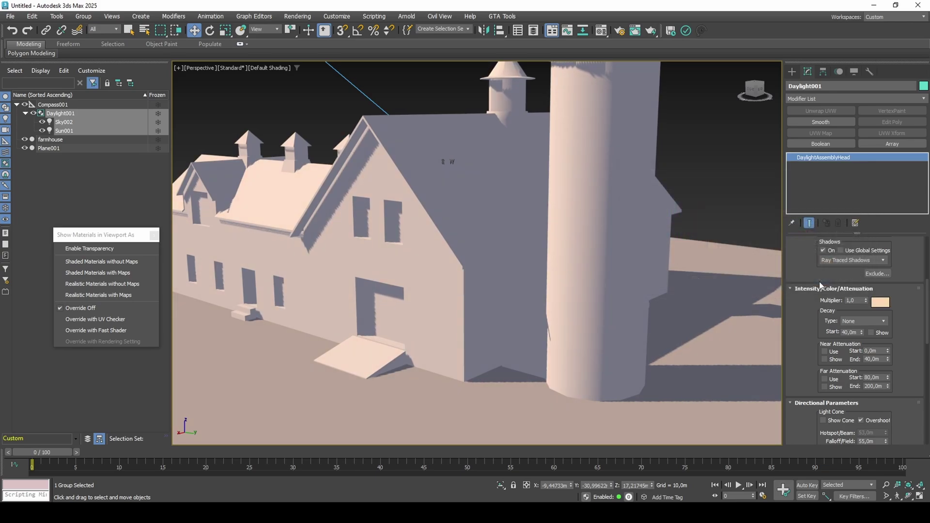
pyautogui.click(141, 274)
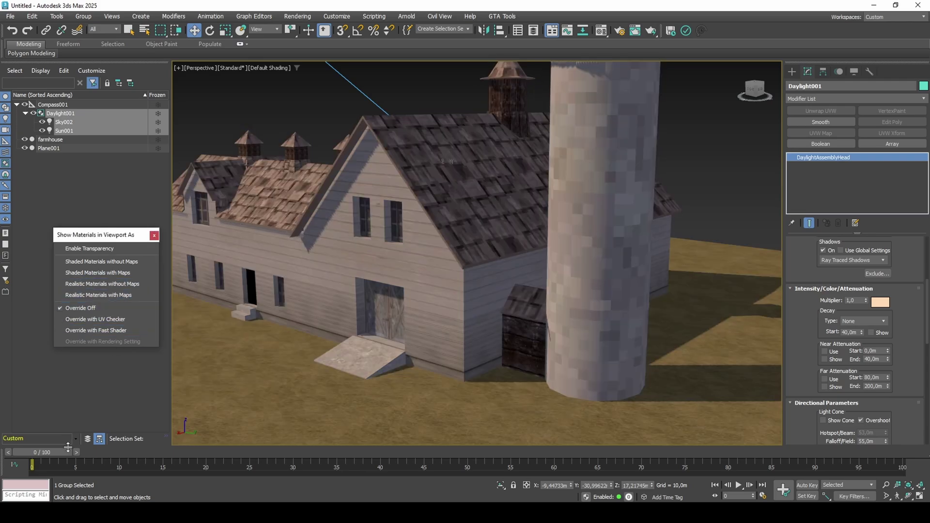
pyautogui.click(83, 450)
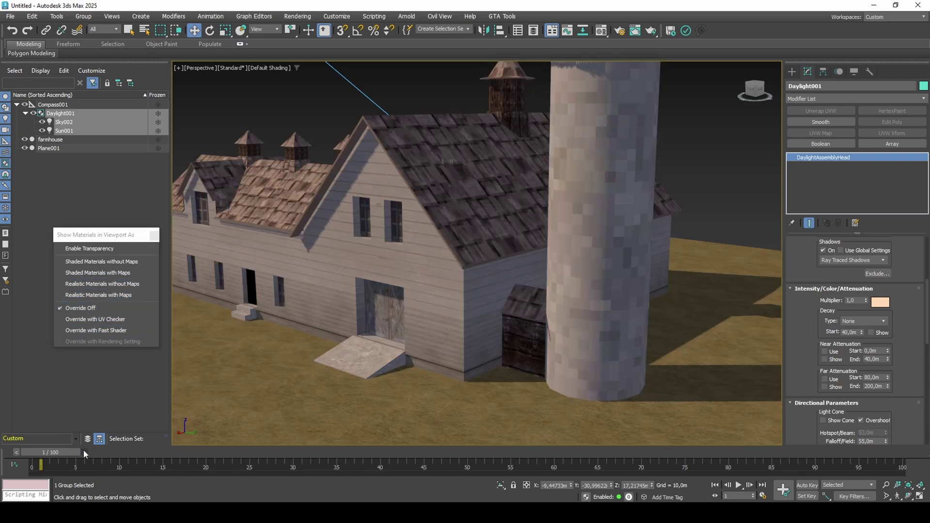
# Turn on Auto Key and move the daylight to about X -29.6 m, Y -22.9 m, beyond the farmhouse
pyautogui.click(812, 486)
pyautogui.scroll(-8, 483, 298)
pyautogui.keyDown('alt'); pyautogui.moveTo(483, 298); pyautogui.dragTo(487, 312, button='middle'); pyautogui.keyUp('alt')
pyautogui.moveTo(400, 197); pyautogui.dragTo(491, 176)
pyautogui.keyDown('alt'); pyautogui.moveTo(492, 175); pyautogui.dragTo(491, 227, button='middle'); pyautogui.keyUp('alt')
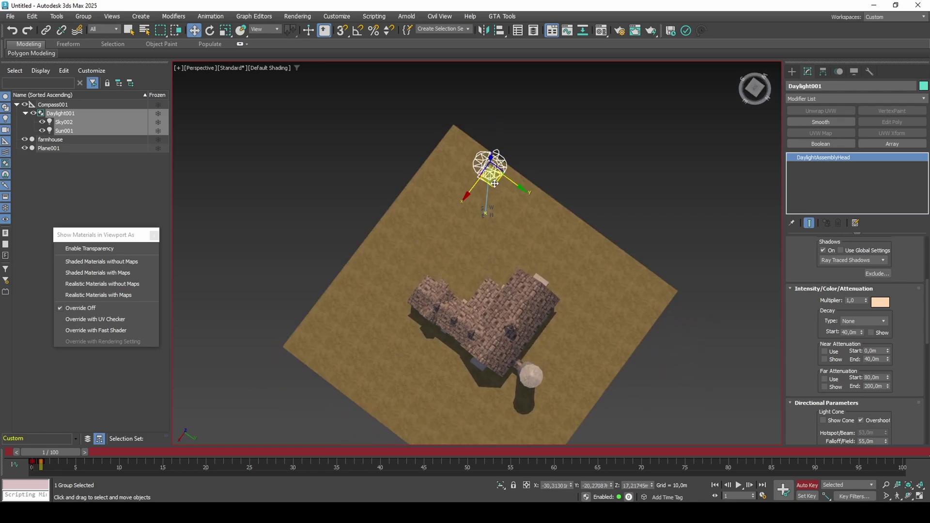
pyautogui.moveTo(492, 184)
pyautogui.mouseDown()
pyautogui.moveTo(484, 189)
pyautogui.moveTo(484, 179)
pyautogui.mouseUp()
pyautogui.keyDown('alt'); pyautogui.moveTo(483, 179); pyautogui.dragTo(497, 161, button='middle'); pyautogui.keyUp('alt')
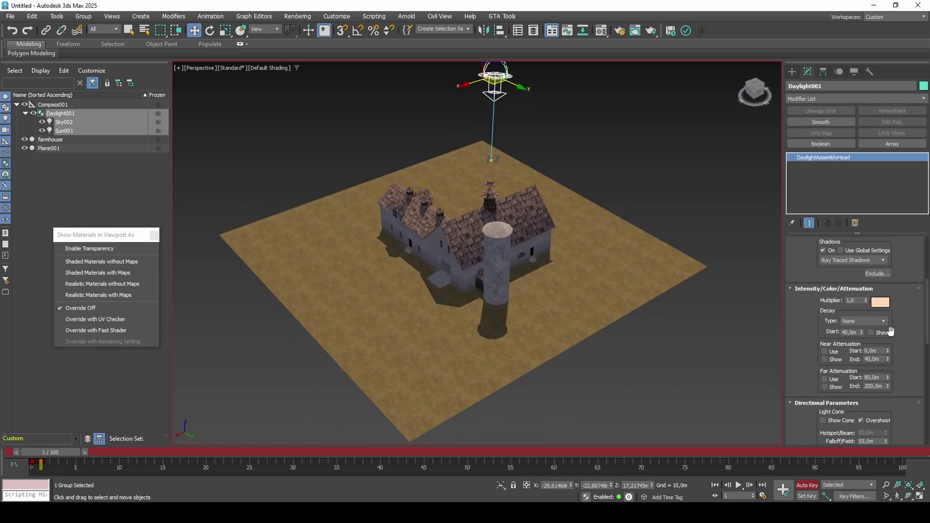
# Set the skylight multiplier to 0 and view the farmhouse from the silo side
pyautogui.scroll(-5, 891, 331)
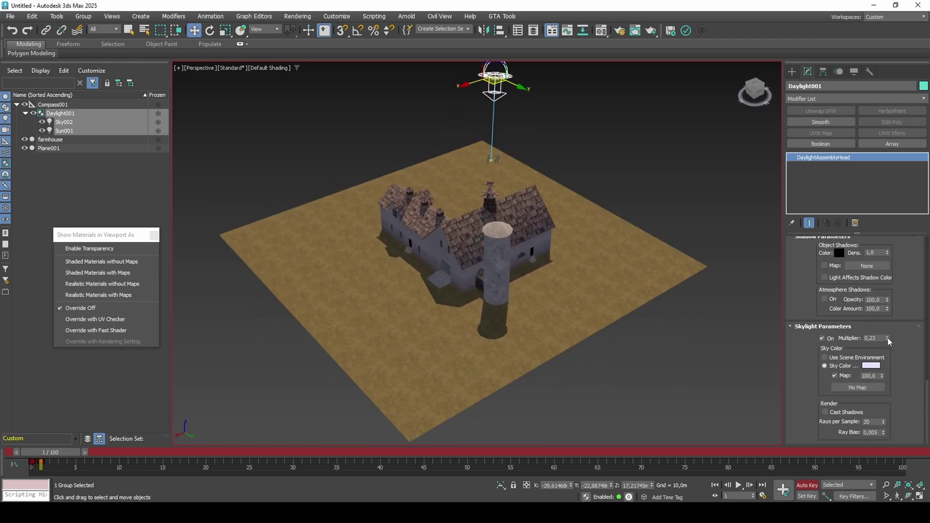
pyautogui.rightClick(888, 338)
pyautogui.keyDown('alt'); pyautogui.moveTo(484, 252); pyautogui.dragTo(378, 221, button='middle'); pyautogui.keyUp('alt')
pyautogui.scroll(8, 378, 221)
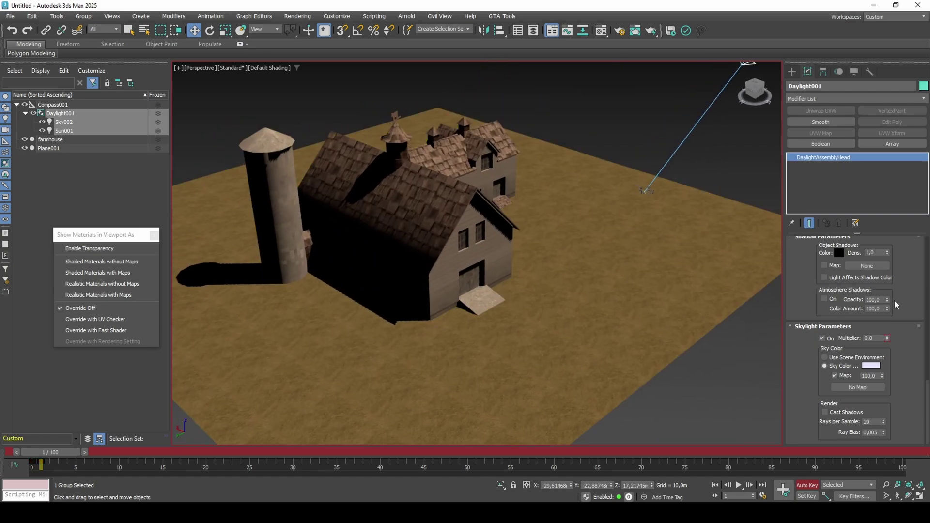
# Set the sun's intensity multiplier to 0.084 and frame the farmhouse from its front gable
pyautogui.scroll(6, 896, 304)
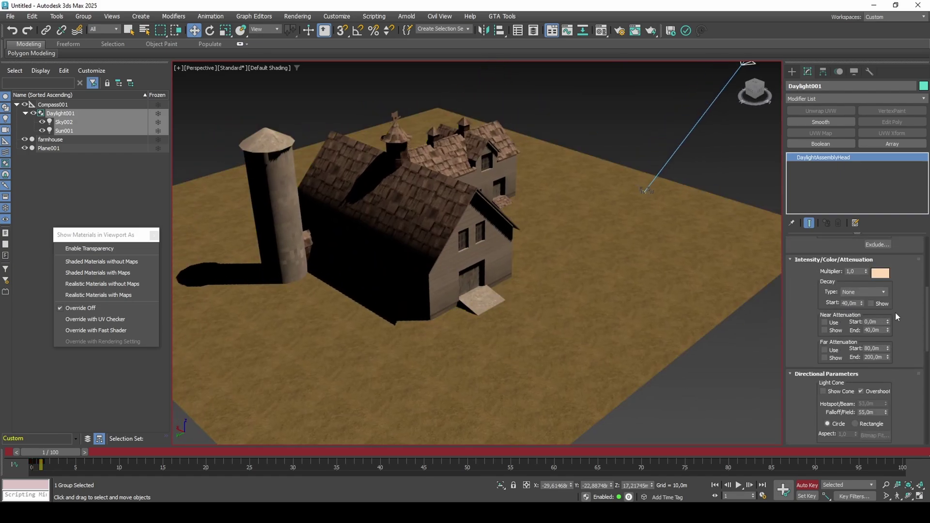
pyautogui.rightClick(866, 273)
pyautogui.moveTo(866, 272); pyautogui.dragTo(867, 268)
pyautogui.moveTo(571, 267); pyautogui.dragTo(544, 282, button='middle')
pyautogui.scroll(-2, 543, 283)
pyautogui.scroll(5, 545, 282)
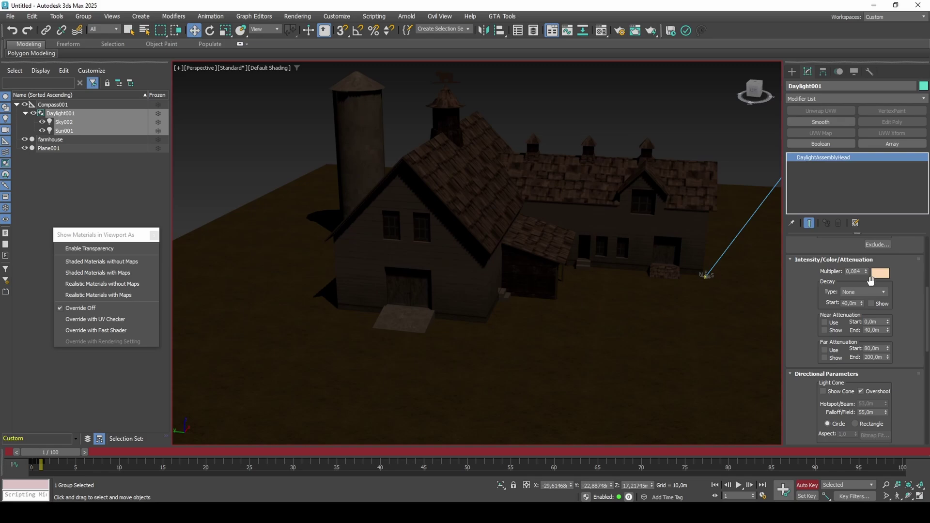
# Change the sun's light color to a pale blue, B4CBFF, with a hue of 157
pyautogui.click(880, 274)
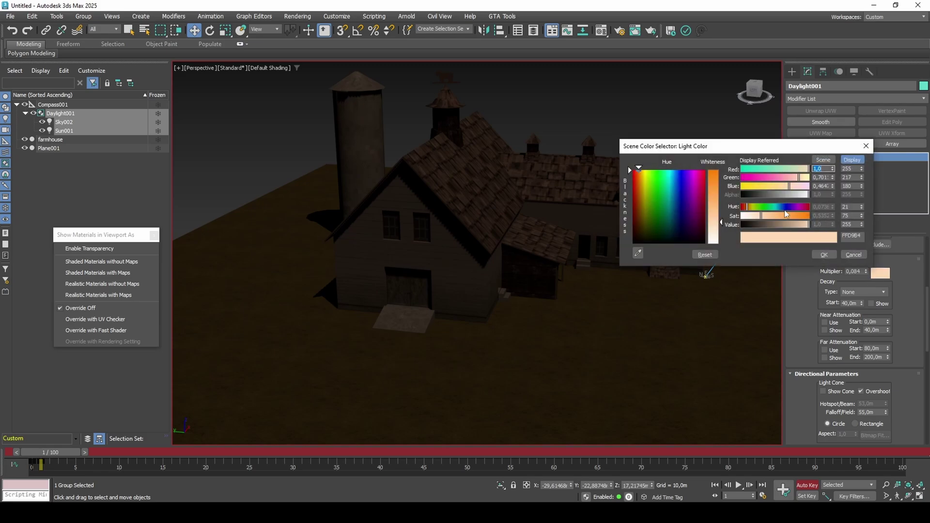
pyautogui.click(781, 208)
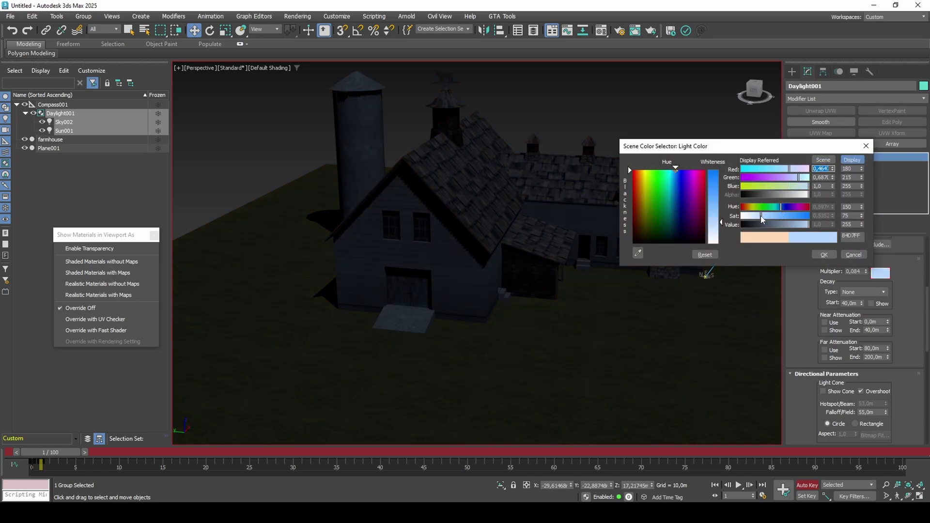
pyautogui.click(783, 209)
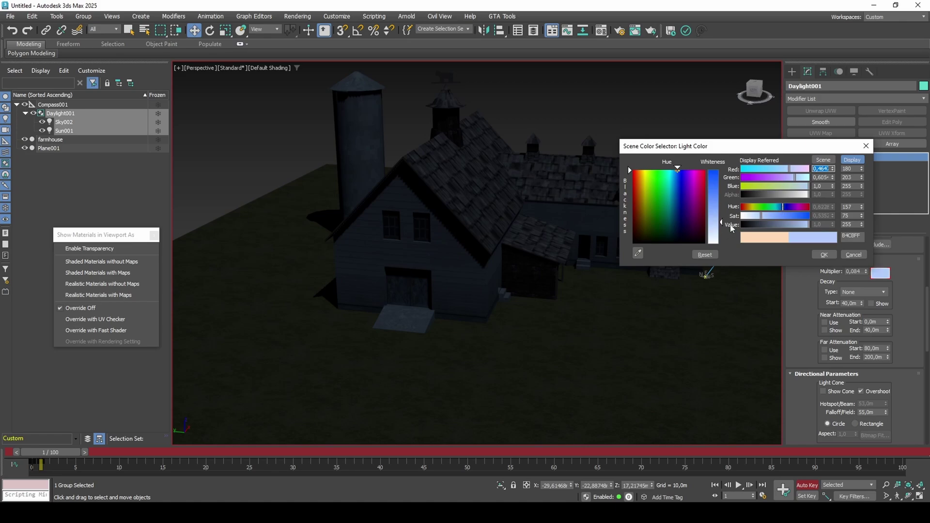
pyautogui.moveTo(531, 276); pyautogui.dragTo(399, 287, button='middle')
pyautogui.keyDown('alt'); pyautogui.moveTo(484, 286); pyautogui.dragTo(339, 298, button='middle'); pyautogui.keyUp('alt')
# Preview the light without maps, set its color to B4D0FF with a hue of 154, restore the maps and accept the color
pyautogui.click(151, 262)
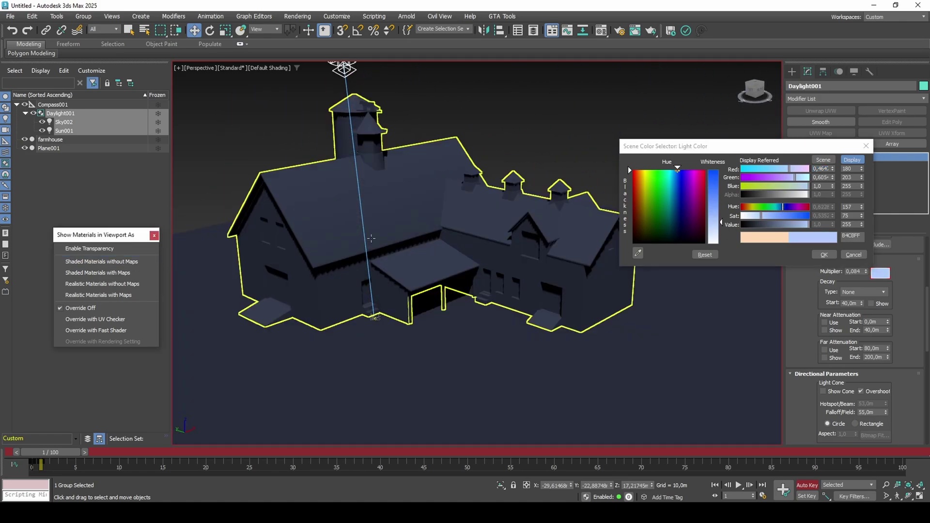
pyautogui.moveTo(784, 208); pyautogui.dragTo(778, 208)
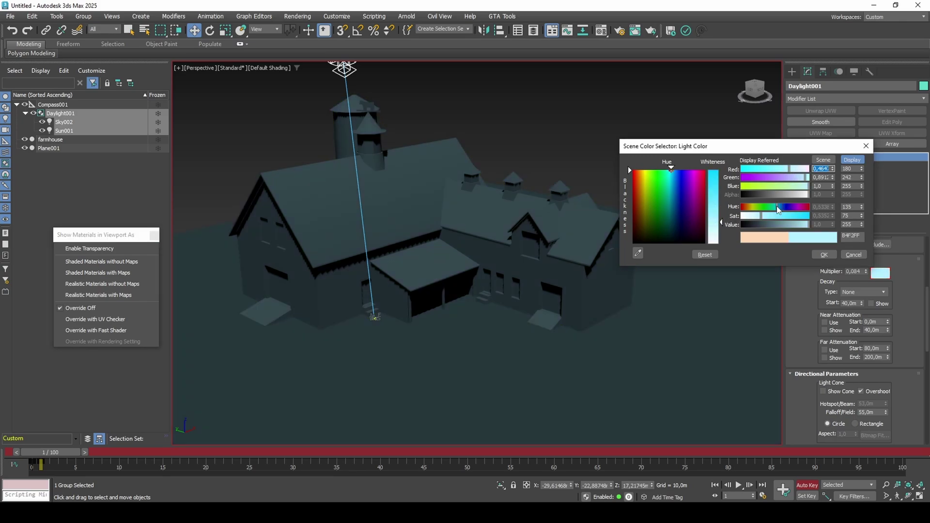
pyautogui.click(784, 208)
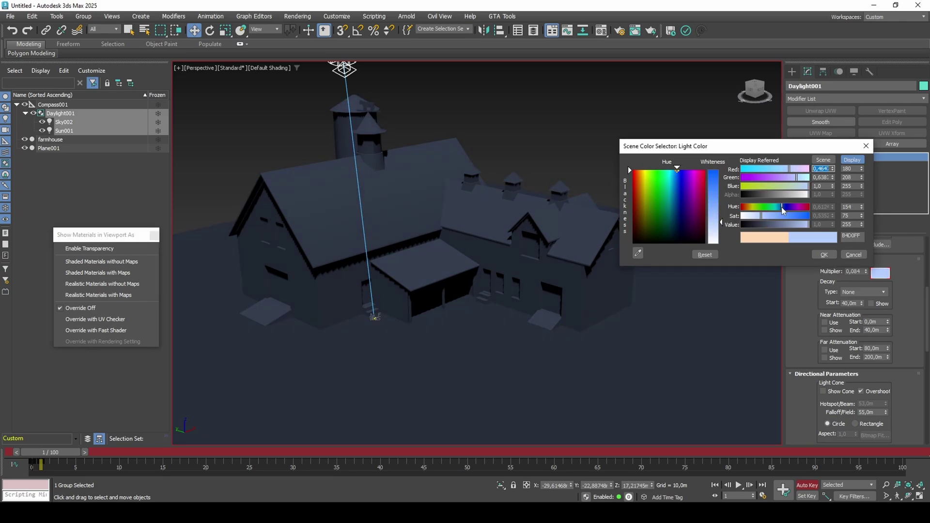
pyautogui.click(141, 274)
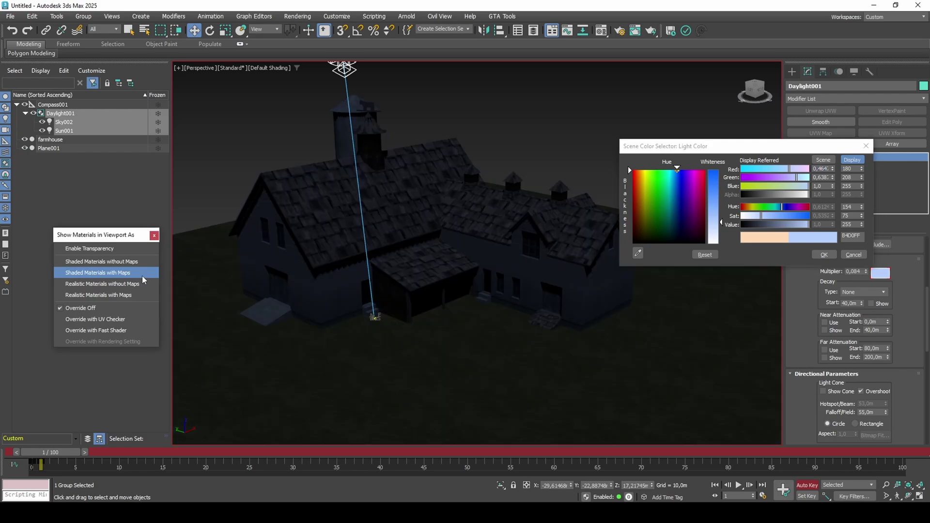
pyautogui.click(817, 257)
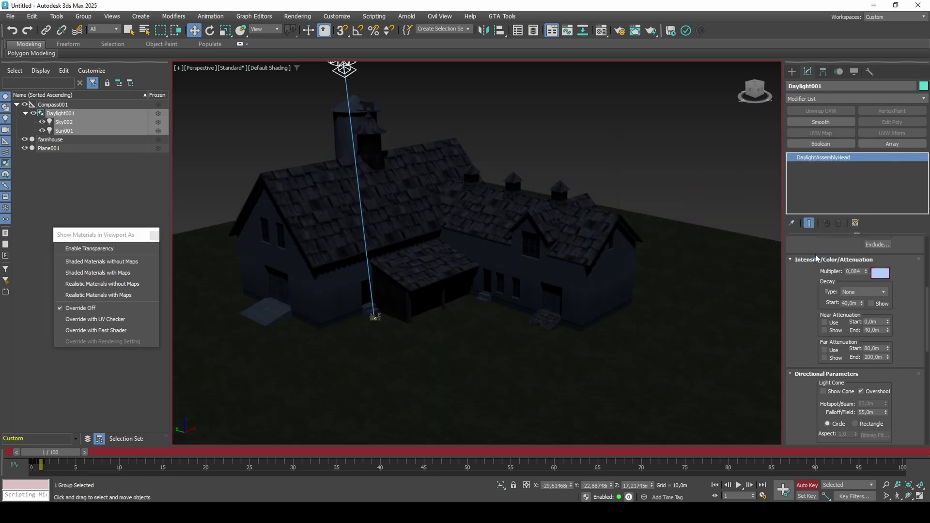
# Collapse the Directional Parameters, Advanced Effects and Ray Traced Shadow Params sections of the daylight
pyautogui.scroll(4, 902, 300)
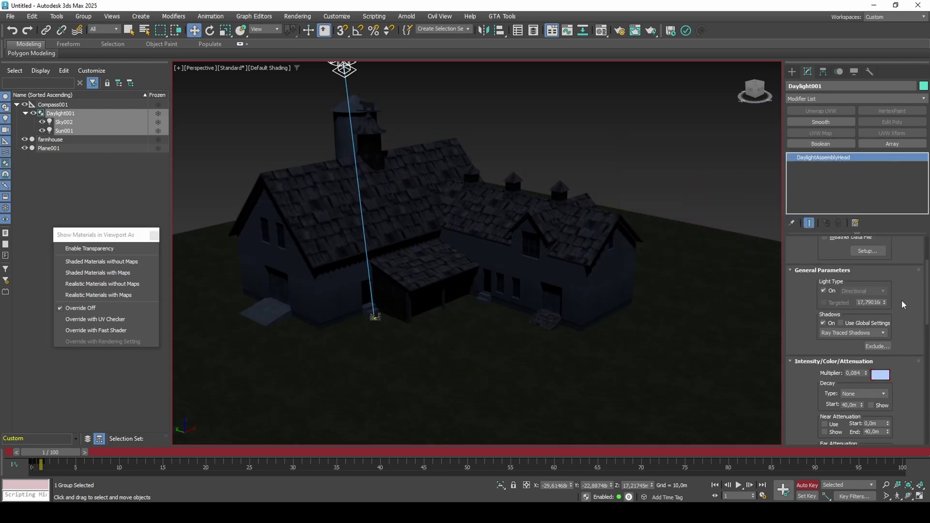
pyautogui.scroll(-3, 902, 302)
pyautogui.scroll(-5, 903, 304)
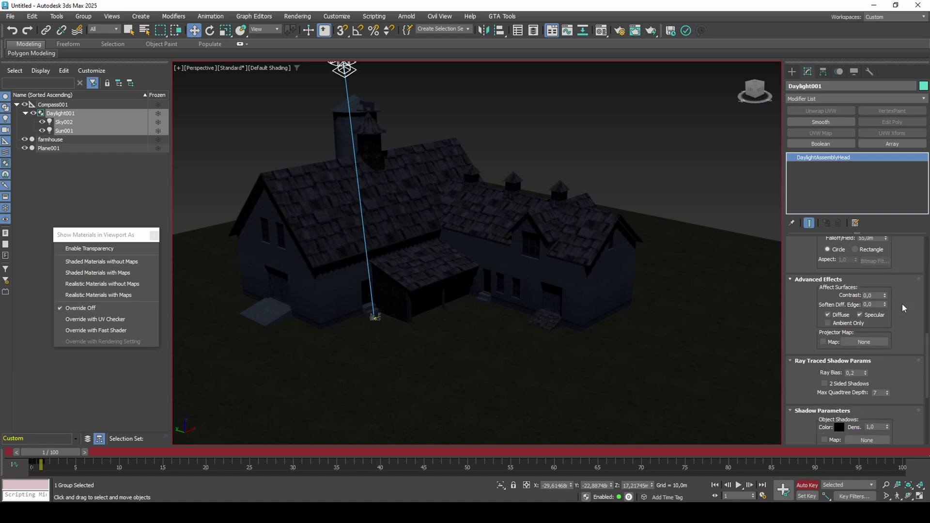
pyautogui.scroll(2, 903, 303)
pyautogui.click(887, 284)
pyautogui.click(891, 295)
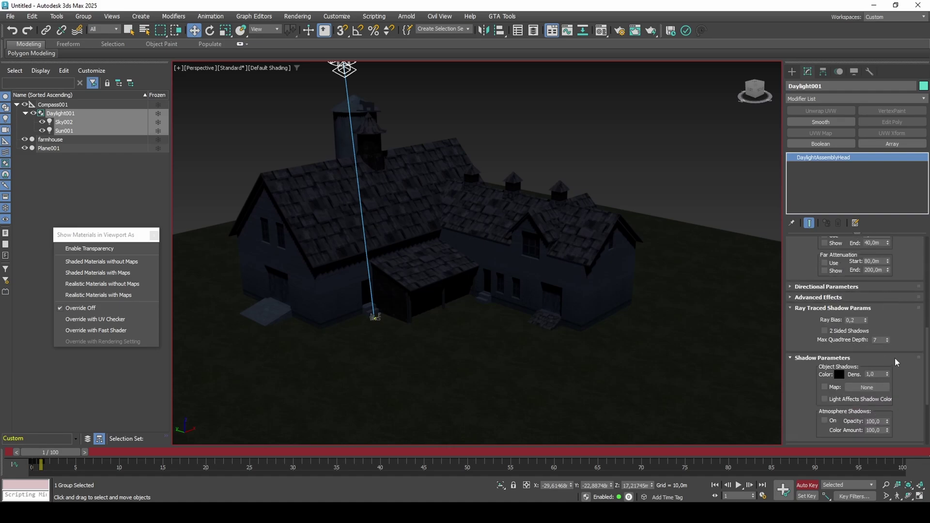
pyautogui.click(887, 307)
# Render a close view of the silo's shadow on the ground to examine its edges
pyautogui.keyDown('alt'); pyautogui.moveTo(644, 281); pyautogui.dragTo(553, 286, button='middle'); pyautogui.keyUp('alt')
pyautogui.moveTo(693, 321); pyautogui.dragTo(430, 202, button='middle')
pyautogui.scroll(4, 608, 328)
pyautogui.scroll(4, 630, 317)
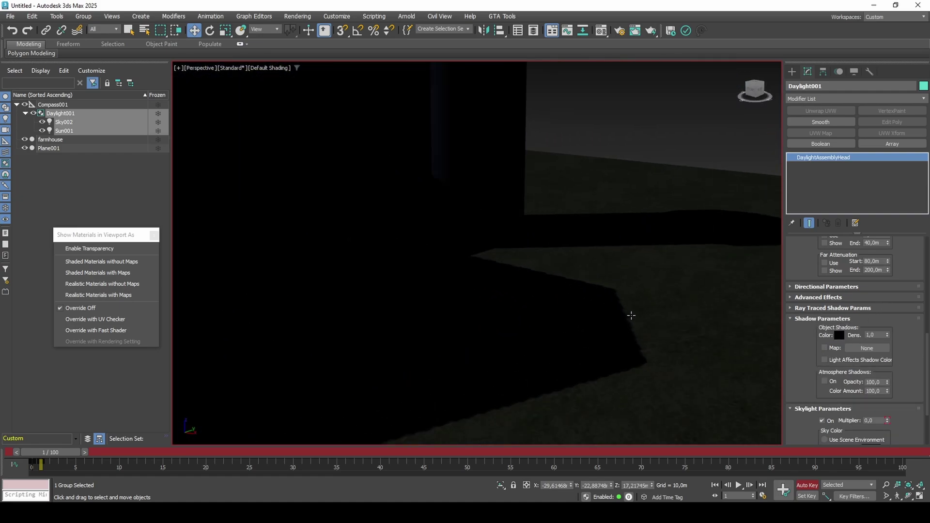
pyautogui.moveTo(633, 318); pyautogui.dragTo(487, 343, button='middle')
pyautogui.scroll(-6, 546, 319)
pyautogui.moveTo(486, 342); pyautogui.dragTo(466, 266, button='middle')
pyautogui.scroll(10, 538, 290)
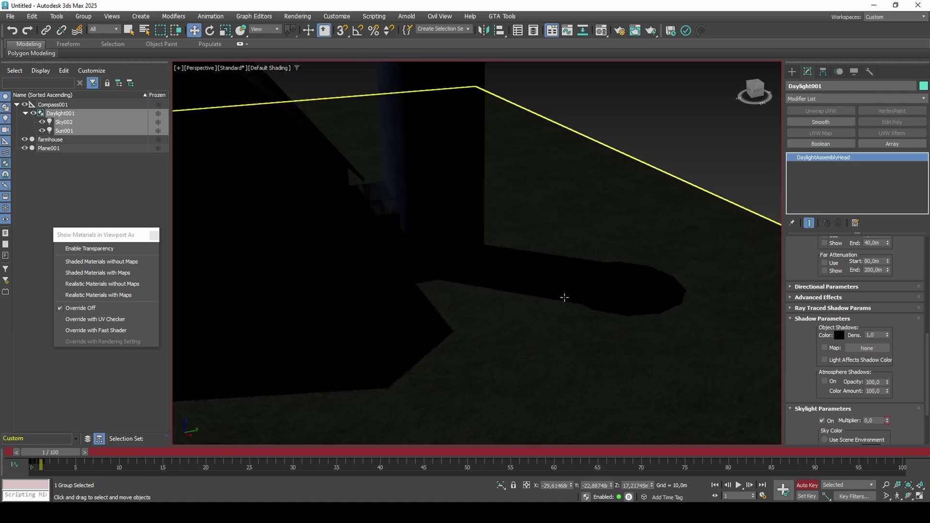
pyautogui.moveTo(564, 298); pyautogui.dragTo(630, 268, button='middle')
pyautogui.hotkey('shift', 'q')
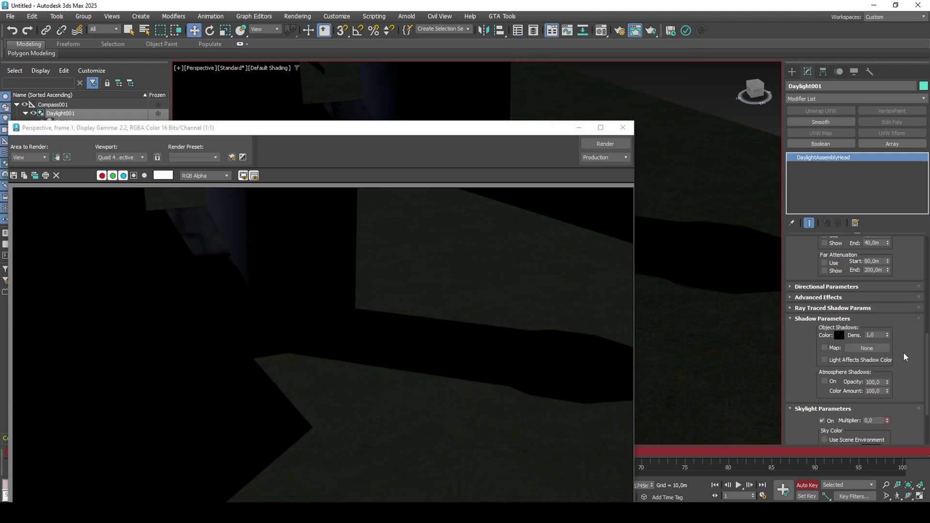
# Change the sun's shadow type to Adv. Ray Traced
pyautogui.click(890, 307)
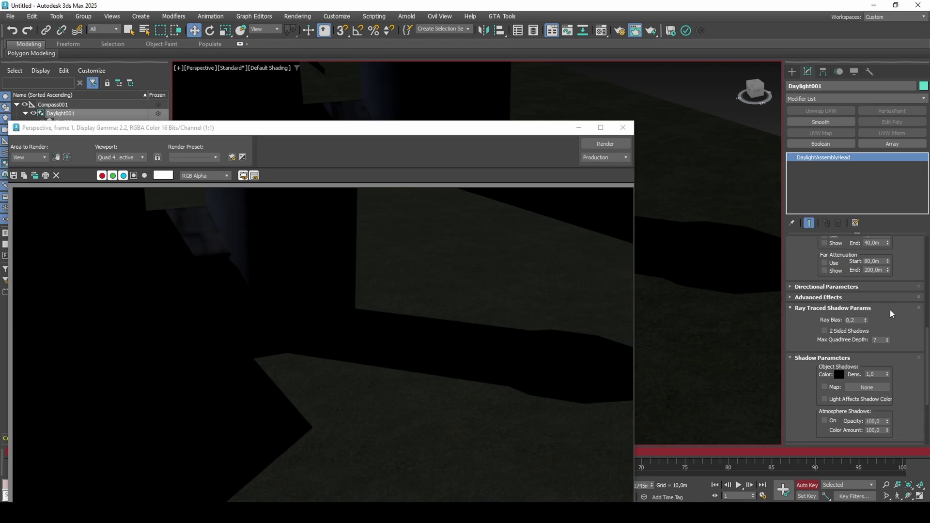
pyautogui.scroll(5, 901, 317)
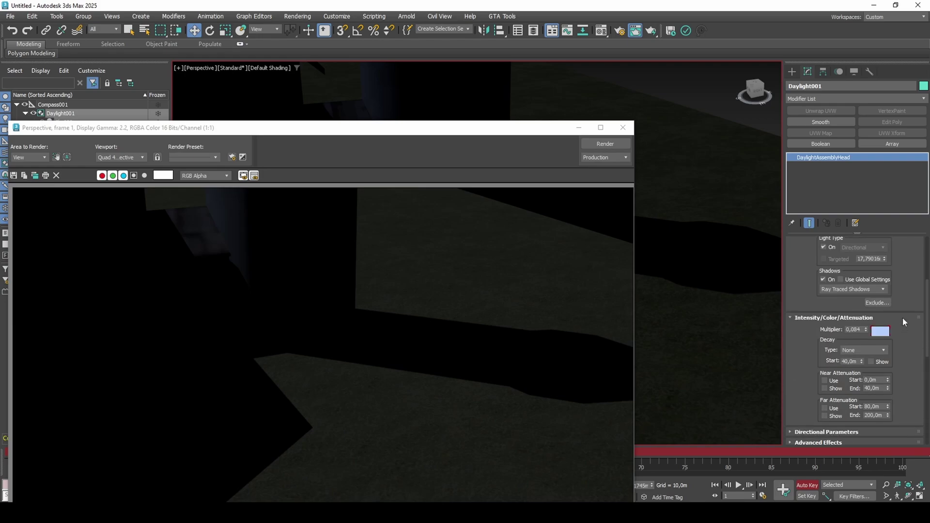
pyautogui.click(886, 304)
pyautogui.click(877, 310)
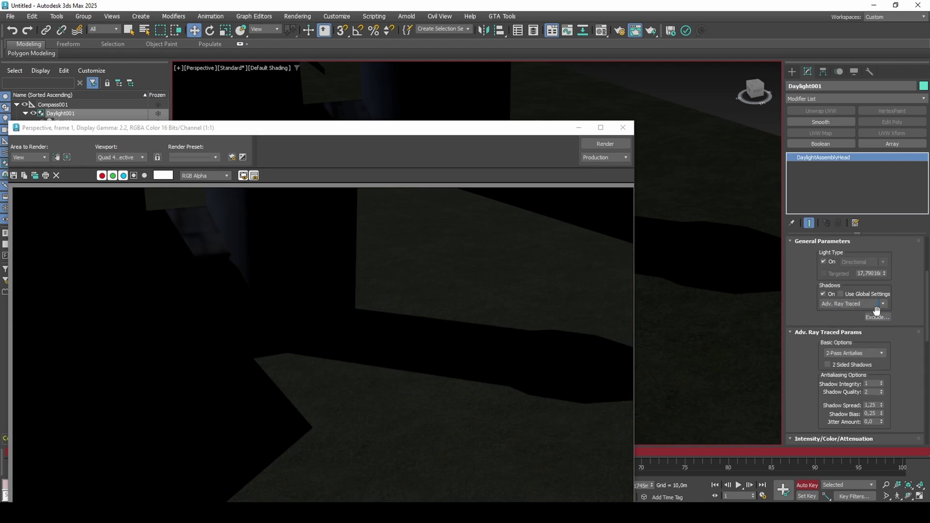
# Set the shadow spread to 8 and render the silo's shadow again, including from closer up
pyautogui.scroll(-5, 904, 341)
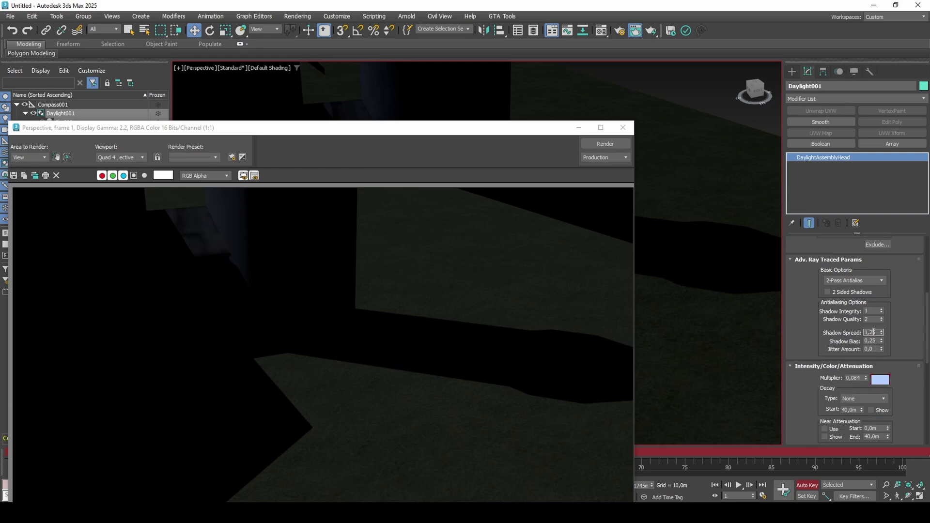
pyautogui.middleClick(754, 318)
pyautogui.hotkey('shift', 'q')
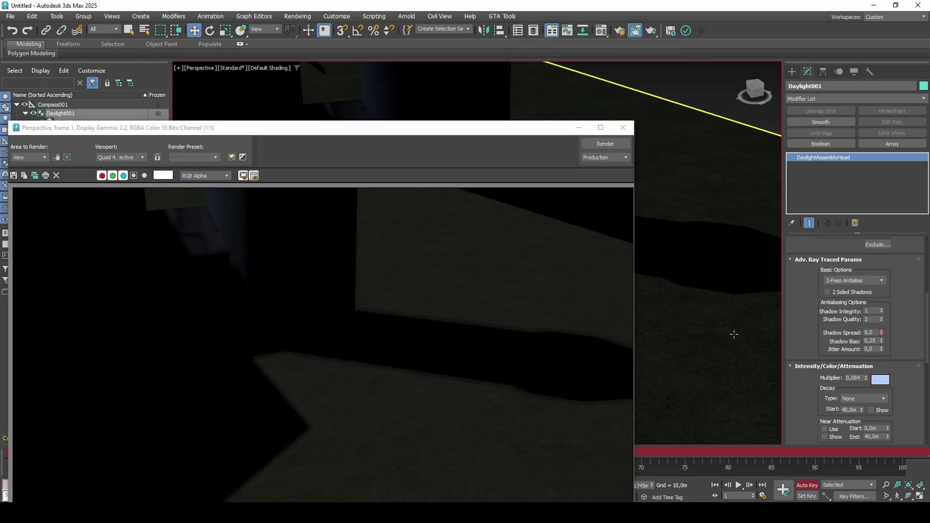
pyautogui.scroll(2, 750, 290)
pyautogui.moveTo(750, 289); pyautogui.dragTo(706, 301, button='middle')
pyautogui.hotkey('shift', 'q')
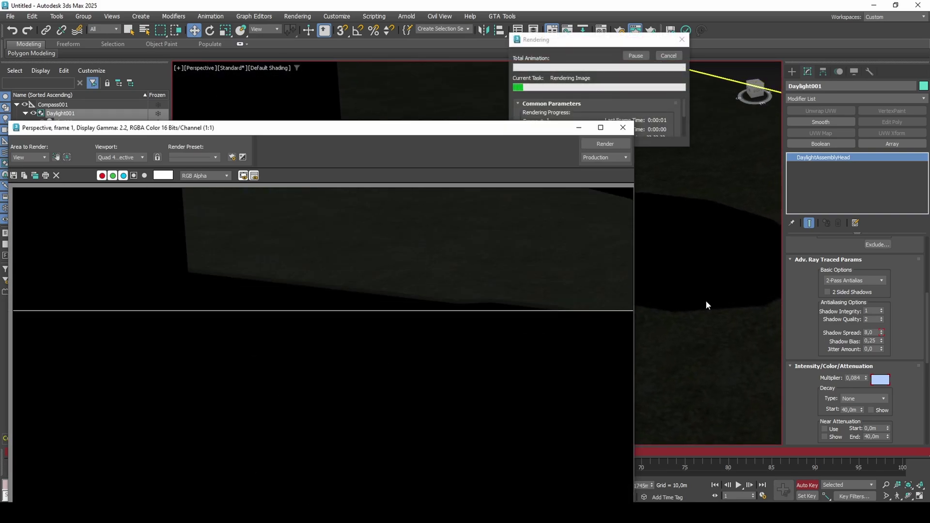
# Set the shadow spread to 16 and render the silo's shadow
pyautogui.write('16')
pyautogui.press('Return')
pyautogui.hotkey('shift', 'q')
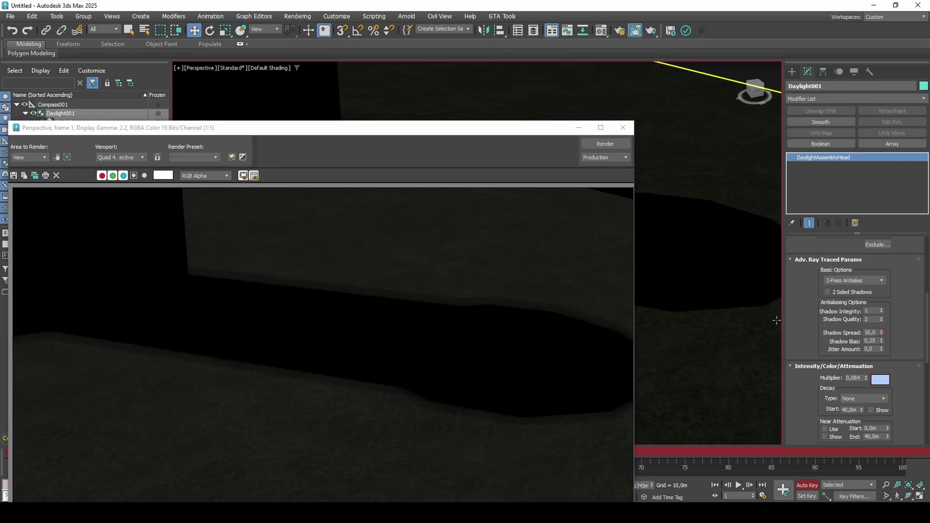
# Set the jitter amount to 4, shadow integrity to 3 and shadow quality to 6, rendering to check the softened shadow
pyautogui.write('4')
pyautogui.press('Return')
pyautogui.hotkey('shift', 'q')
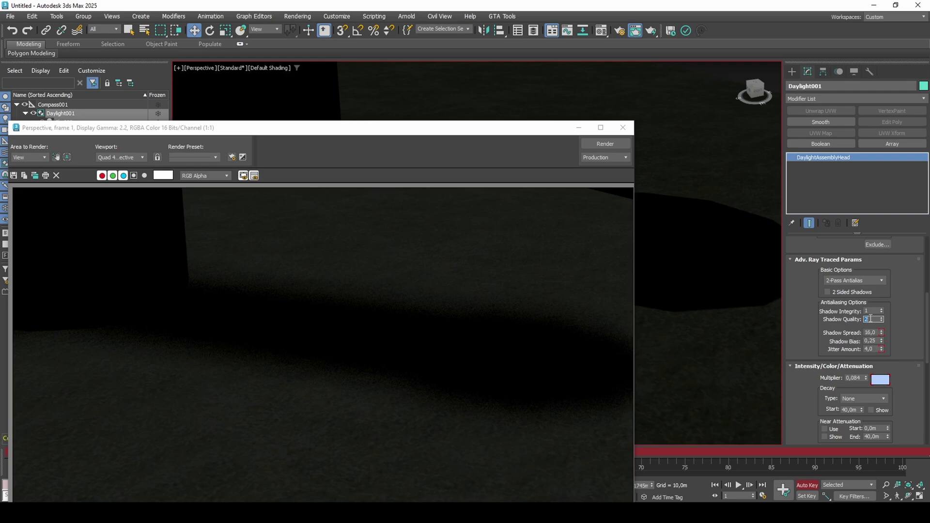
pyautogui.hotkey('shift', 'q')
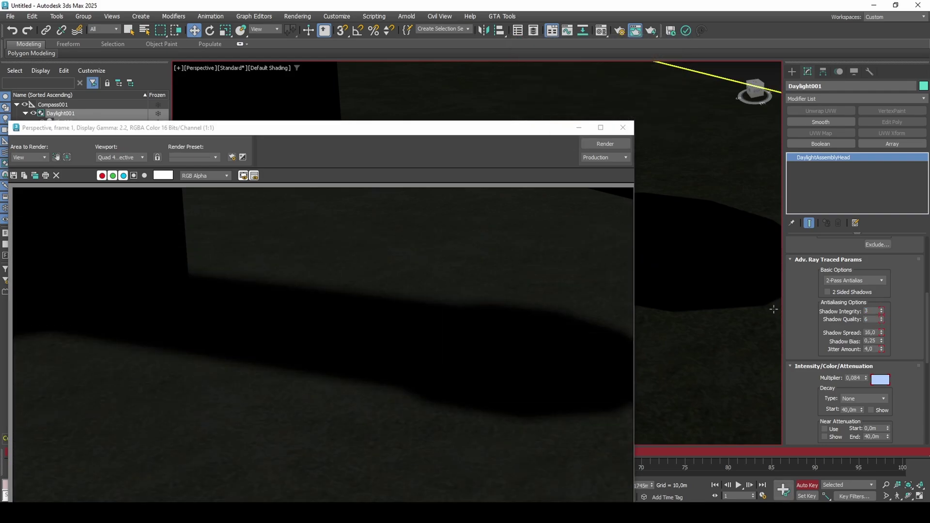
# Set the object shadow density to 0.88 and render the shadow again
pyautogui.scroll(-5, 904, 325)
pyautogui.scroll(3, 900, 336)
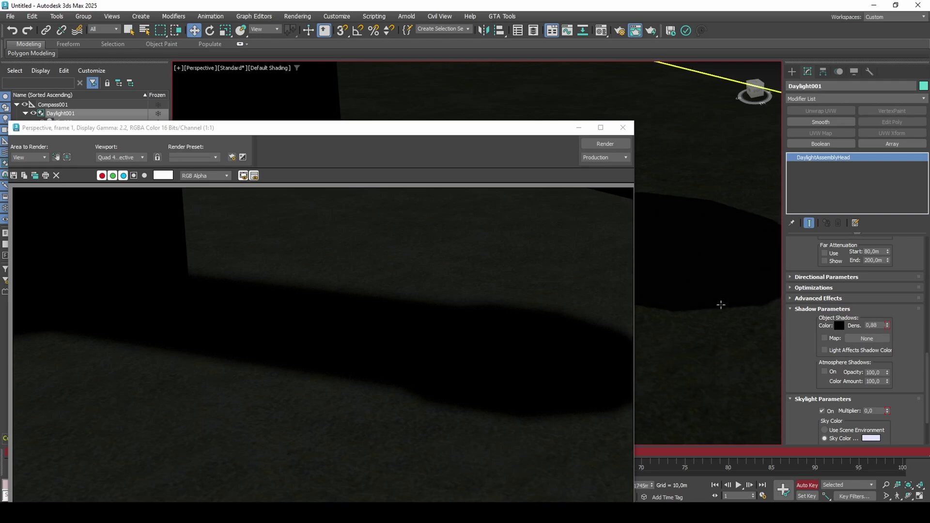
pyautogui.hotkey('shift', 'q')
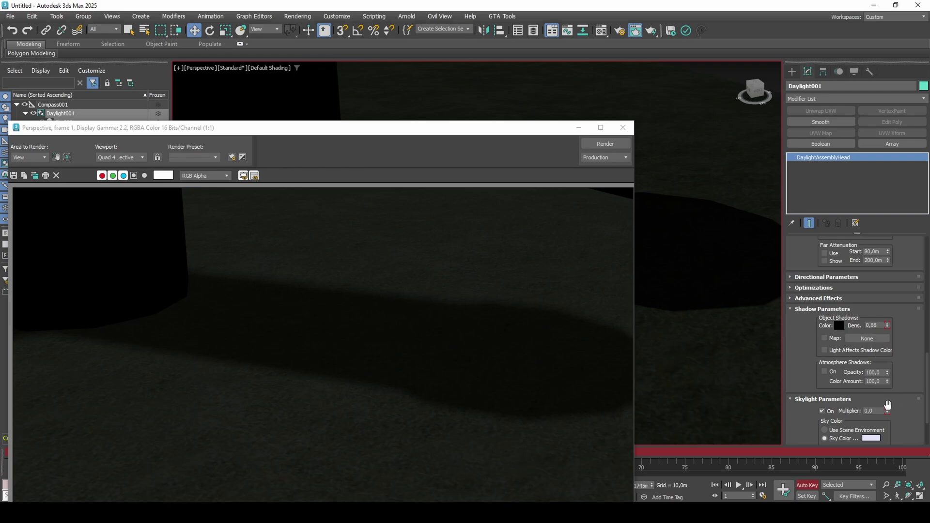
# Set the skylight multiplier to 0.16, close the rendered image and frame the whole farmhouse
pyautogui.moveTo(888, 410); pyautogui.dragTo(890, 408)
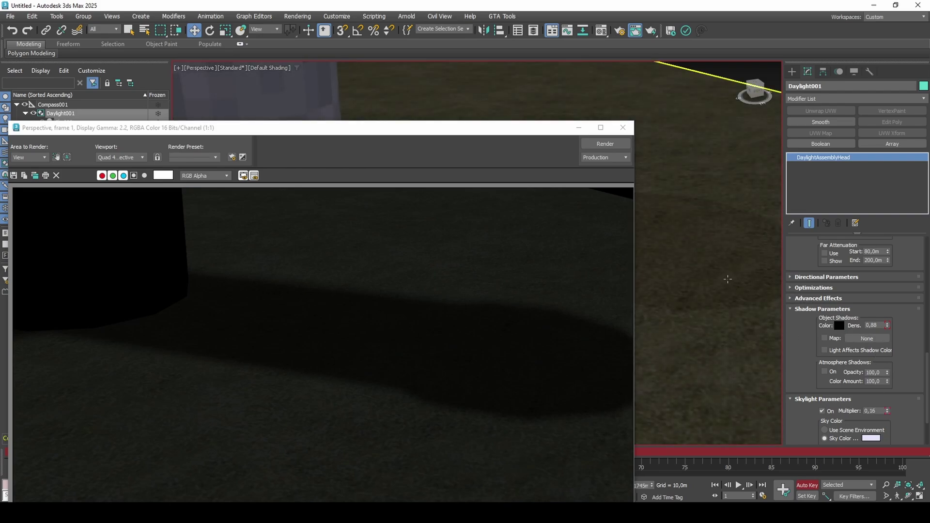
pyautogui.scroll(-3, 726, 278)
pyautogui.click(623, 128)
pyautogui.scroll(-2, 646, 181)
pyautogui.moveTo(465, 242); pyautogui.dragTo(611, 218, button='middle')
pyautogui.scroll(3, 468, 219)
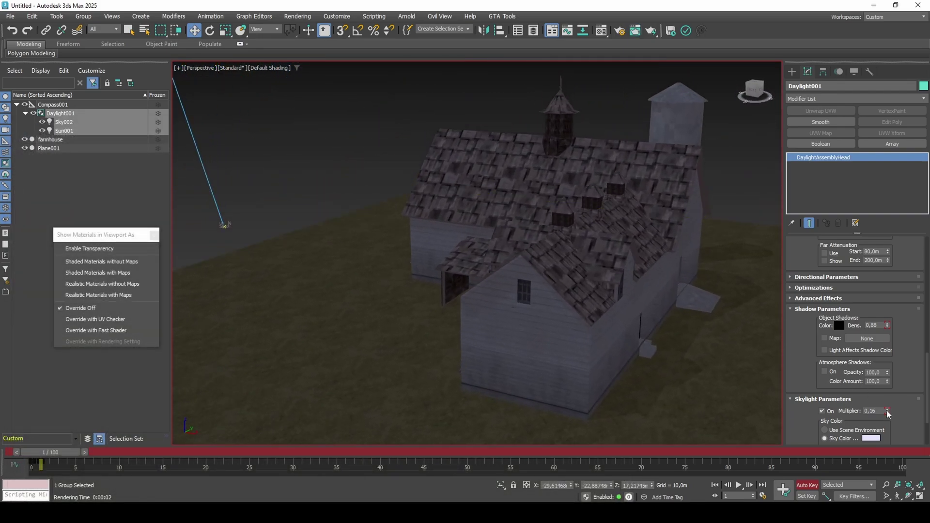
# Lower the skylight multiplier to 0.02 and examine the farmhouse's shaded walls in the night lighting
pyautogui.moveTo(889, 416); pyautogui.dragTo(892, 415)
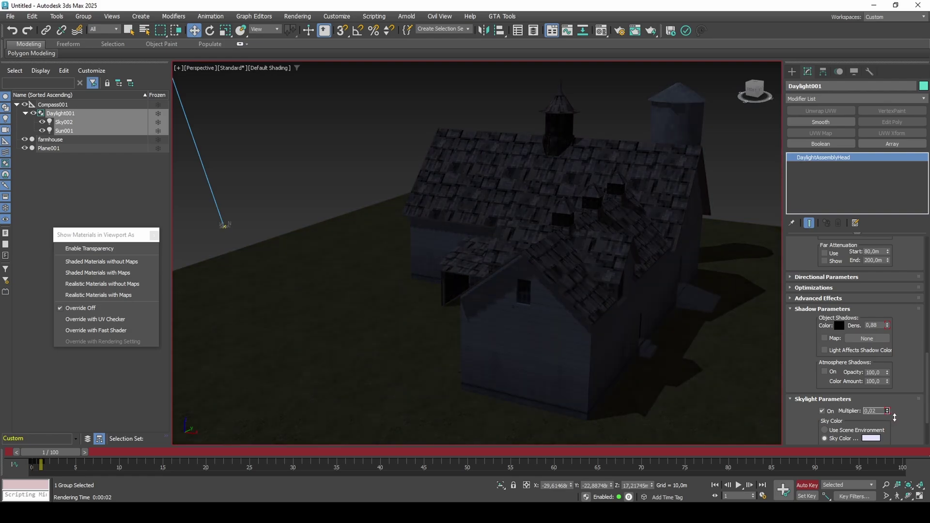
pyautogui.keyDown('alt'); pyautogui.moveTo(678, 373); pyautogui.dragTo(681, 310, button='middle'); pyautogui.keyUp('alt')
pyautogui.scroll(-5, 601, 341)
pyautogui.scroll(-2, 681, 311)
pyautogui.scroll(4, 601, 315)
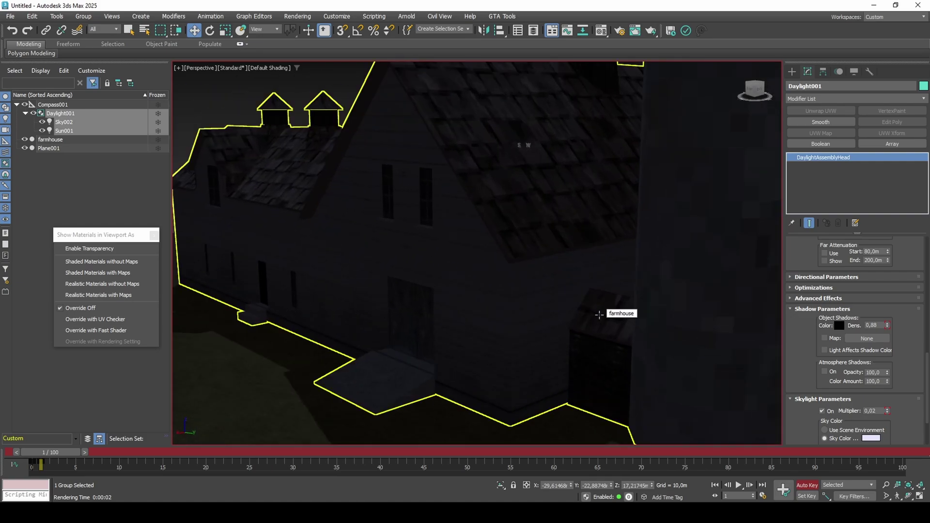
# Render the shaded side of the farmhouse in the night lighting and close the rendered image
pyautogui.hotkey('shift', 'q')
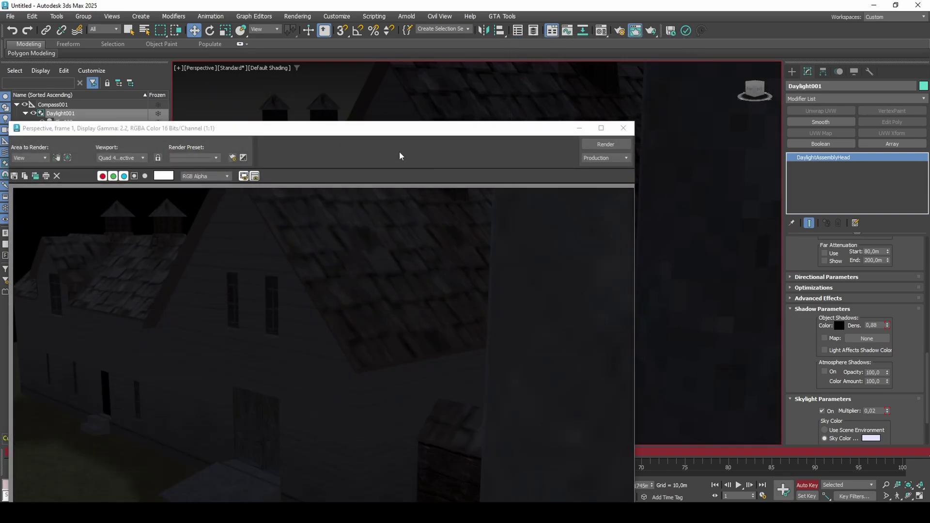
pyautogui.moveTo(421, 129); pyautogui.dragTo(410, 97)
pyautogui.click(616, 93)
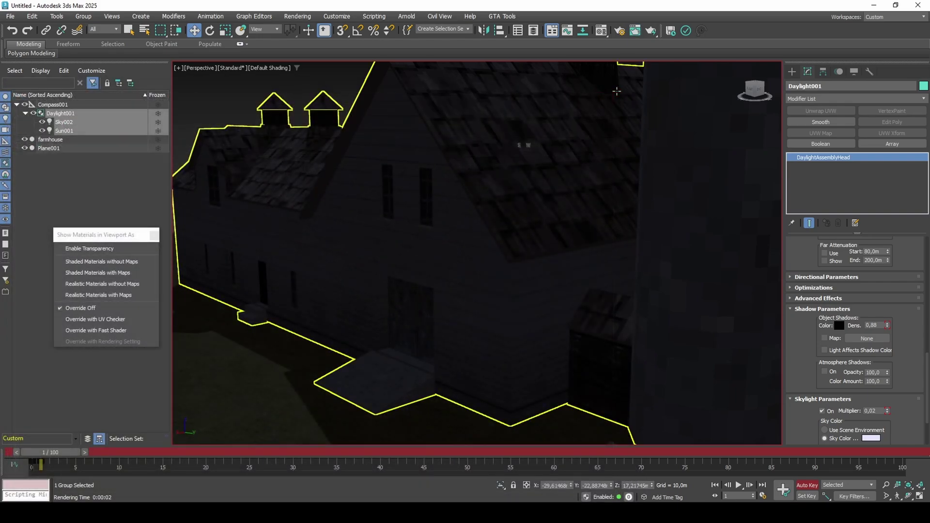
# Show edged faces in the viewport around the entrance steps and neighbouring windows
pyautogui.scroll(-6, 599, 207)
pyautogui.keyDown('alt'); pyautogui.moveTo(592, 214); pyautogui.dragTo(477, 261, button='middle'); pyautogui.keyUp('alt')
pyautogui.keyDown('alt'); pyautogui.moveTo(477, 261); pyautogui.dragTo(451, 230, button='middle'); pyautogui.keyUp('alt')
pyautogui.scroll(10, 584, 216)
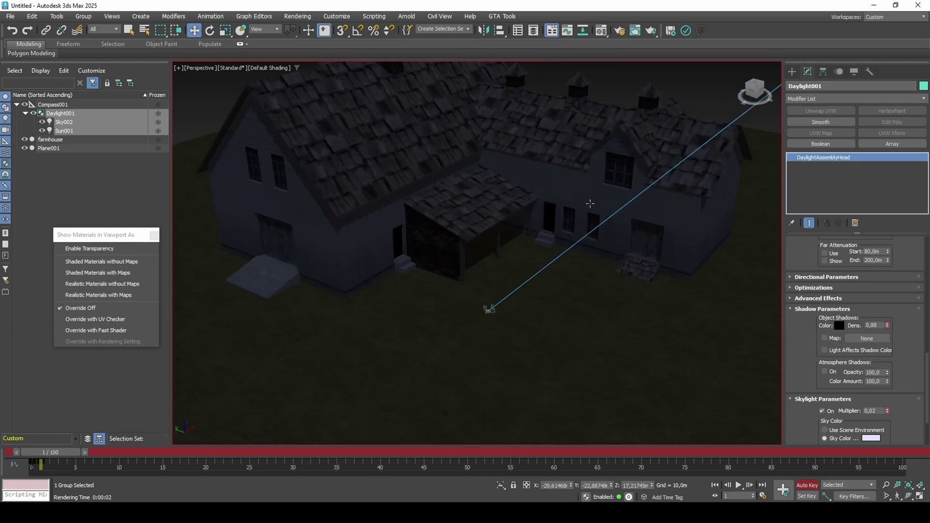
pyautogui.scroll(5, 568, 229)
pyautogui.press('F4')
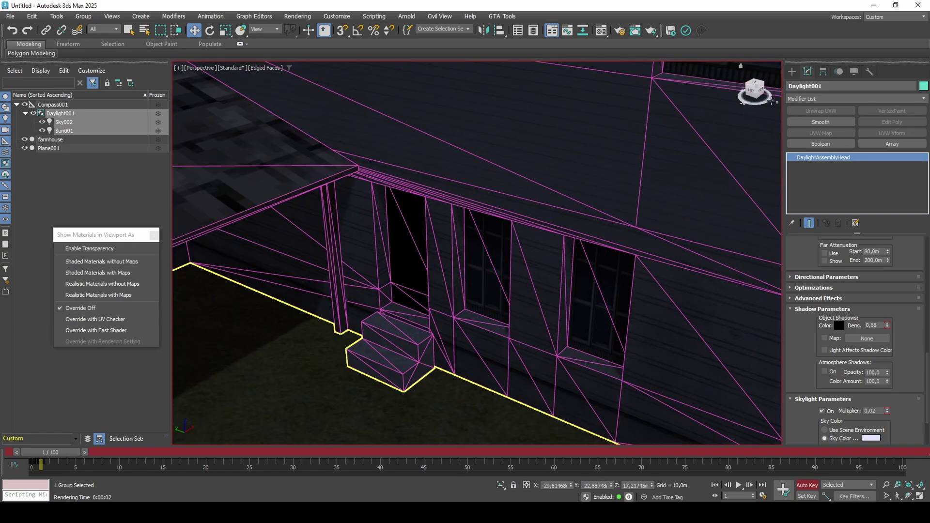
# Create a standard Free Spot light snapped to the top corner of the doorway beside the entrance steps
pyautogui.click(793, 72)
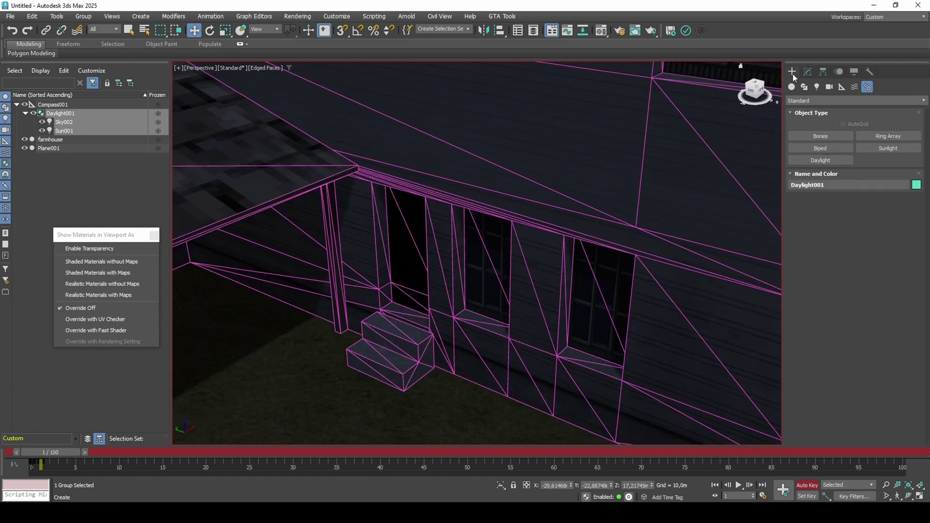
pyautogui.click(817, 87)
pyautogui.click(817, 101)
pyautogui.click(817, 119)
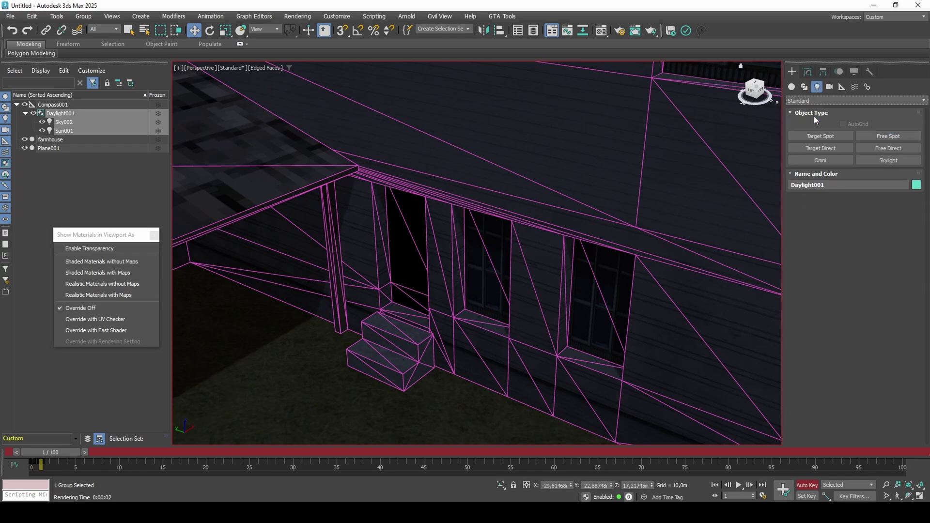
pyautogui.click(856, 136)
pyautogui.press('s')
pyautogui.click(425, 199)
pyautogui.press('w')
pyautogui.press('s')
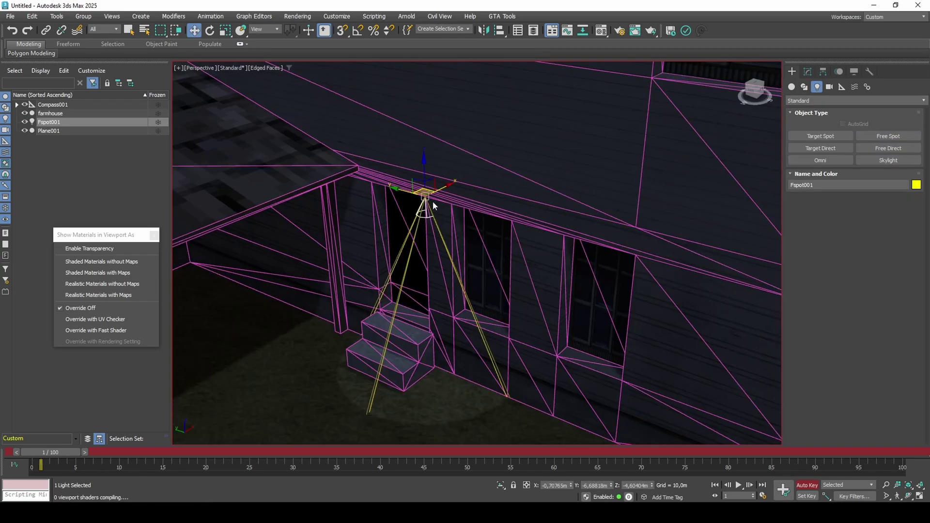
# Move the spotlight along the wall to sit above the first window and adjust its offset from the wall
pyautogui.keyDown('alt'); pyautogui.moveTo(426, 208); pyautogui.dragTo(487, 224, button='middle'); pyautogui.keyUp('alt')
pyautogui.moveTo(468, 218); pyautogui.dragTo(523, 224)
pyautogui.moveTo(522, 224)
pyautogui.mouseDown(button='middle')
pyautogui.moveTo(583, 247)
pyautogui.moveTo(511, 240)
pyautogui.moveTo(502, 208)
pyautogui.moveTo(528, 228)
pyautogui.mouseUp(button='middle')
pyautogui.scroll(2, 534, 212)
pyautogui.click(808, 71)
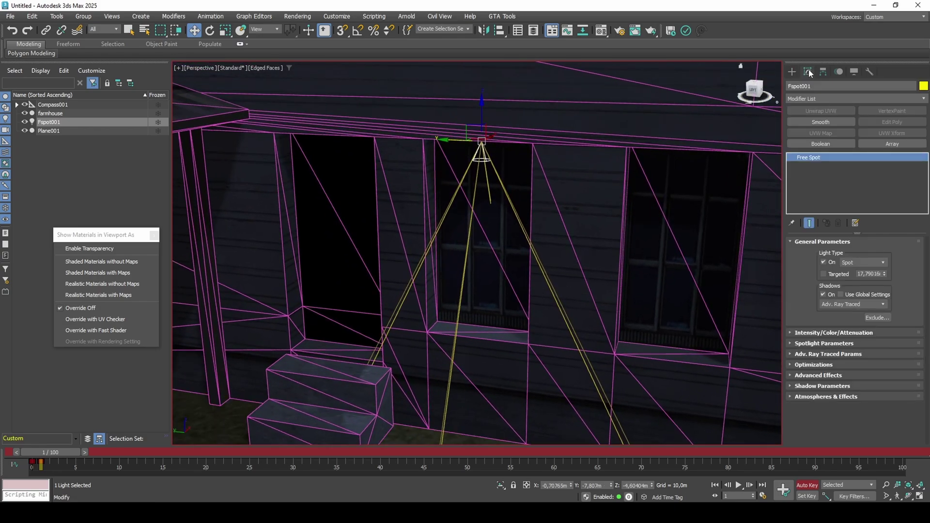
pyautogui.keyDown('alt'); pyautogui.moveTo(617, 142); pyautogui.dragTo(513, 174, button='middle'); pyautogui.keyUp('alt')
pyautogui.moveTo(490, 195); pyautogui.dragTo(485, 199)
pyautogui.scroll(-5, 460, 203)
pyautogui.keyDown('alt'); pyautogui.moveTo(445, 202); pyautogui.dragTo(442, 209, button='middle'); pyautogui.keyUp('alt')
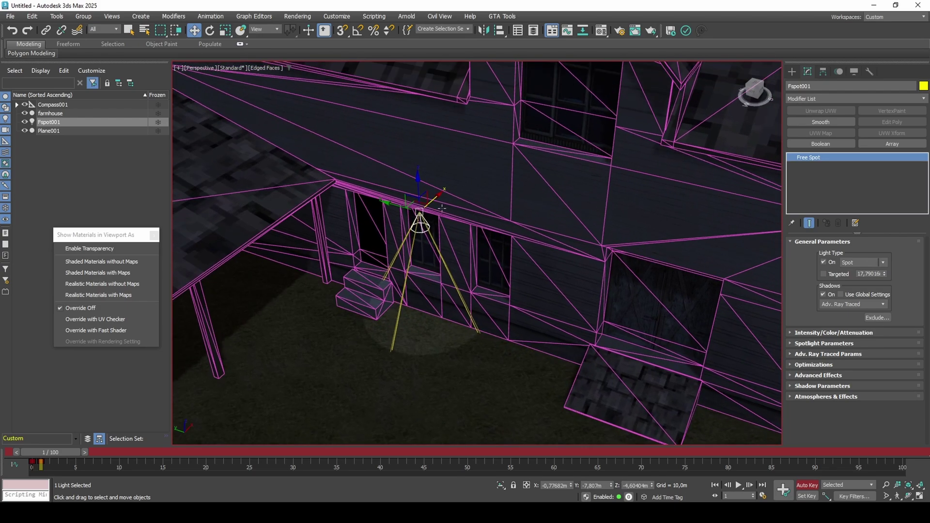
# Clone the spotlight as one instance above the second window beside the entrance steps
pyautogui.keyDown('shift'); pyautogui.moveTo(400, 206); pyautogui.dragTo(479, 233); pyautogui.keyUp('shift')
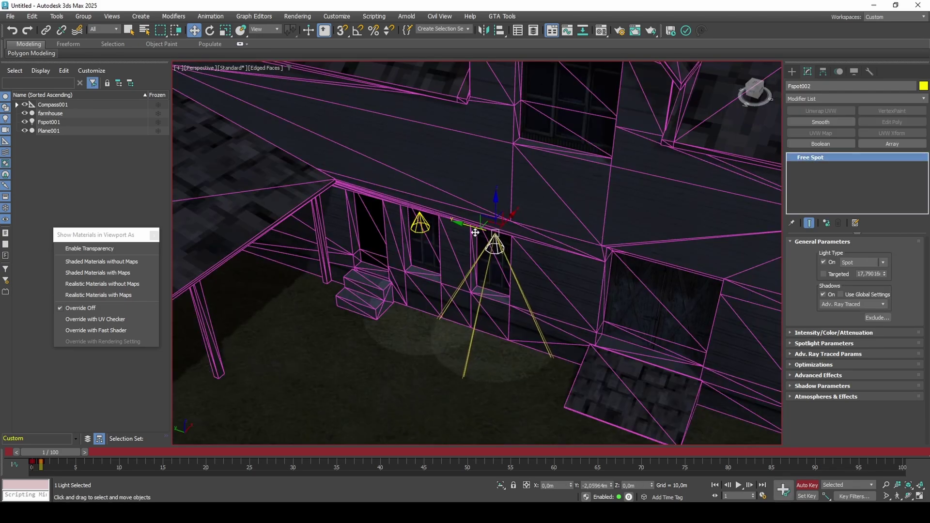
pyautogui.keyDown('shift'); pyautogui.moveTo(475, 233); pyautogui.dragTo(472, 231); pyautogui.keyUp('shift')
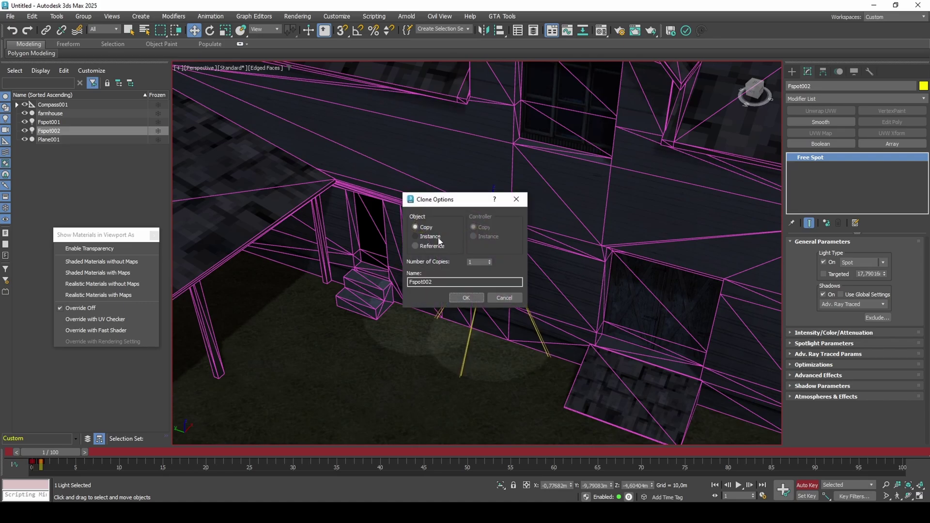
pyautogui.click(451, 296)
pyautogui.scroll(-8, 452, 285)
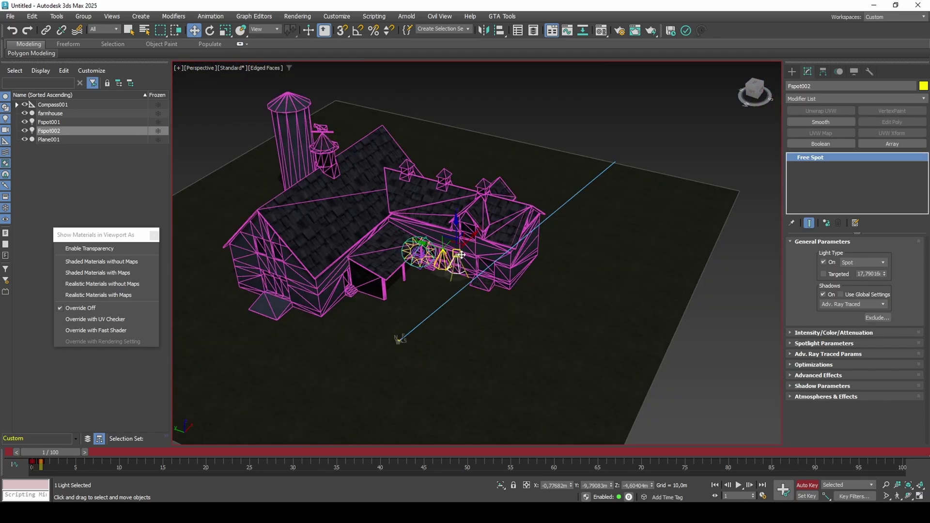
# Hide the edged faces and clone another instance of the spotlight to the main building's rear wall near the silo
pyautogui.moveTo(455, 258); pyautogui.dragTo(567, 241, button='middle')
pyautogui.press('F4')
pyautogui.moveTo(598, 224)
pyautogui.keyDown('alt'); pyautogui.mouseDown(button='middle')
pyautogui.moveTo(642, 215)
pyautogui.moveTo(659, 225)
pyautogui.mouseUp(button='middle'); pyautogui.keyUp('alt')
pyautogui.moveTo(574, 236)
pyautogui.keyDown('shift'); pyautogui.mouseDown()
pyautogui.moveTo(357, 270)
pyautogui.moveTo(385, 265)
pyautogui.mouseUp(); pyautogui.keyUp('shift')
pyautogui.click(465, 297)
pyautogui.scroll(10, 391, 237)
# Snap the rear-wall spotlight into place above the small window and compare its position with the wall edges
pyautogui.press('s')
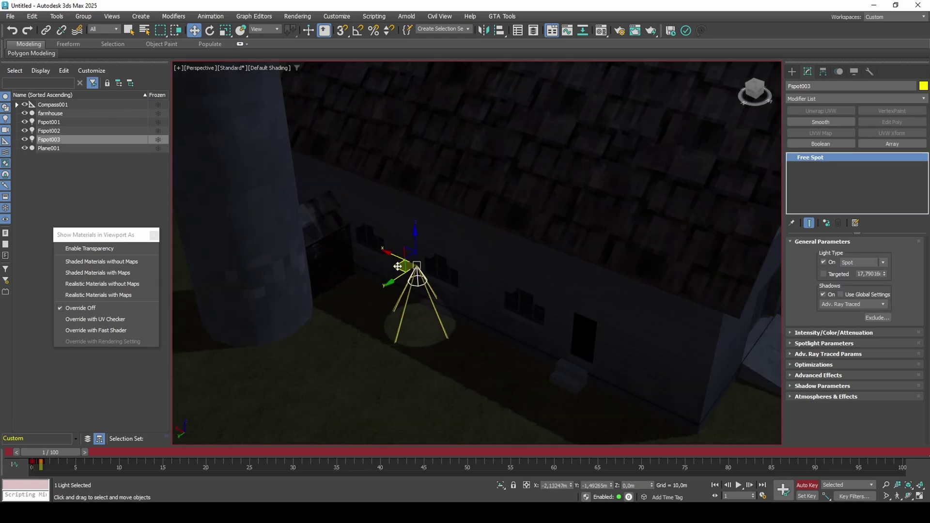
pyautogui.keyDown('alt'); pyautogui.moveTo(395, 234); pyautogui.dragTo(412, 204, button='middle'); pyautogui.keyUp('alt')
pyautogui.moveTo(361, 194); pyautogui.dragTo(393, 196)
pyautogui.press('s')
pyautogui.press('F4')
pyautogui.keyDown('alt'); pyautogui.moveTo(394, 198); pyautogui.dragTo(410, 238, button='middle'); pyautogui.keyUp('alt')
pyautogui.press('F4')
# Clone the rear-wall spotlight as an instance above the adjacent window beside the rear door
pyautogui.keyDown('shift'); pyautogui.moveTo(355, 202); pyautogui.dragTo(517, 240); pyautogui.keyUp('shift')
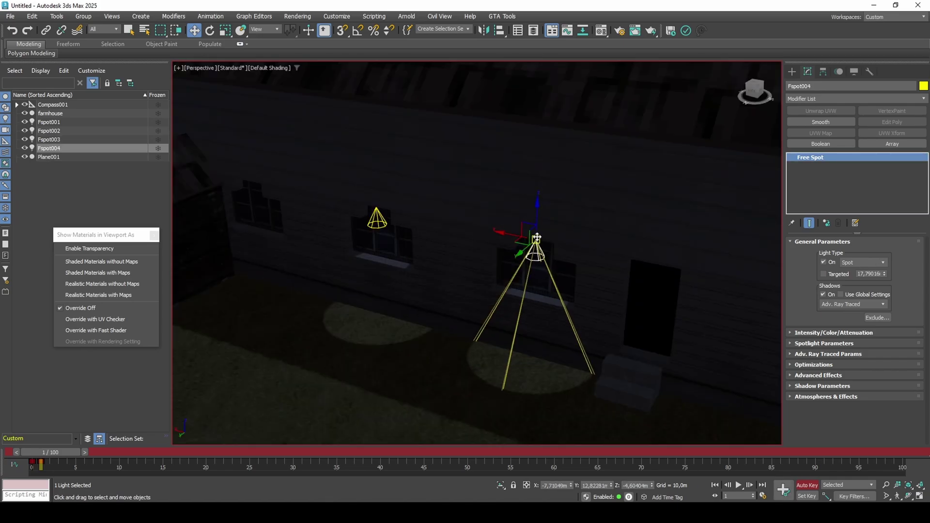
pyautogui.click(465, 297)
pyautogui.scroll(3, 536, 242)
pyautogui.moveTo(536, 242)
pyautogui.keyDown('alt'); pyautogui.mouseDown(button='middle')
pyautogui.moveTo(519, 212)
pyautogui.moveTo(582, 218)
pyautogui.mouseUp(button='middle'); pyautogui.keyUp('alt')
# Clone a spotlight instance to the far side wall of the farmhouse wing and snap it above a window
pyautogui.scroll(-8, 519, 211)
pyautogui.moveTo(581, 218)
pyautogui.mouseDown(button='middle')
pyautogui.moveTo(597, 241)
pyautogui.moveTo(636, 243)
pyautogui.mouseUp(button='middle')
pyautogui.keyDown('shift'); pyautogui.moveTo(676, 207); pyautogui.dragTo(343, 304); pyautogui.keyUp('shift')
pyautogui.click(465, 298)
pyautogui.scroll(8, 329, 279)
pyautogui.moveTo(328, 278)
pyautogui.keyDown('alt'); pyautogui.mouseDown(button='middle')
pyautogui.moveTo(363, 295)
pyautogui.moveTo(463, 306)
pyautogui.mouseUp(button='middle'); pyautogui.keyUp('alt')
pyautogui.press('s')
pyautogui.moveTo(465, 310)
pyautogui.mouseDown()
pyautogui.moveTo(442, 286)
pyautogui.moveTo(426, 246)
pyautogui.moveTo(506, 251)
pyautogui.mouseUp()
pyautogui.press('s')
# Clone the spotlight as an instance above the other window on the wing's far side wall
pyautogui.scroll(6, 426, 246)
pyautogui.scroll(-6, 507, 252)
pyautogui.keyDown('shift'); pyautogui.moveTo(619, 254); pyautogui.dragTo(436, 232); pyautogui.keyUp('shift')
pyautogui.click(465, 297)
# Set the spotlights' target distance to 1 m and reduce the hotspot/beam to 0.5
pyautogui.scroll(7, 419, 238)
pyautogui.moveTo(426, 238); pyautogui.dragTo(452, 196, button='middle')
pyautogui.rightClick(884, 275)
pyautogui.moveTo(504, 260); pyautogui.dragTo(499, 231, button='middle')
pyautogui.scroll(-6, 499, 231)
pyautogui.click(849, 334)
pyautogui.scroll(-3, 916, 364)
pyautogui.click(848, 347)
pyautogui.rightClick(887, 377)
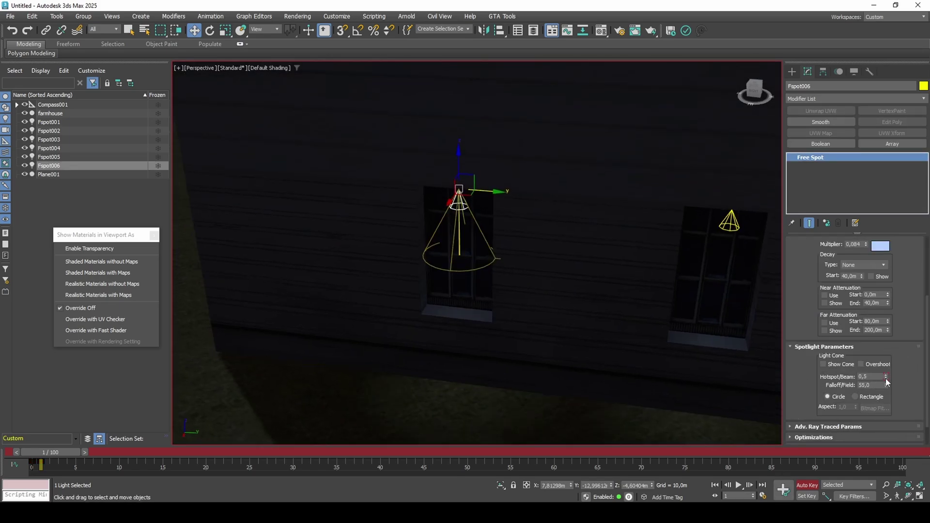
# Set the spotlights' falloff to 92.1 and the multiplier to 0.994
pyautogui.rightClick(886, 386)
pyautogui.moveTo(886, 385); pyautogui.dragTo(887, 184)
pyautogui.moveTo(866, 244); pyautogui.dragTo(878, 200)
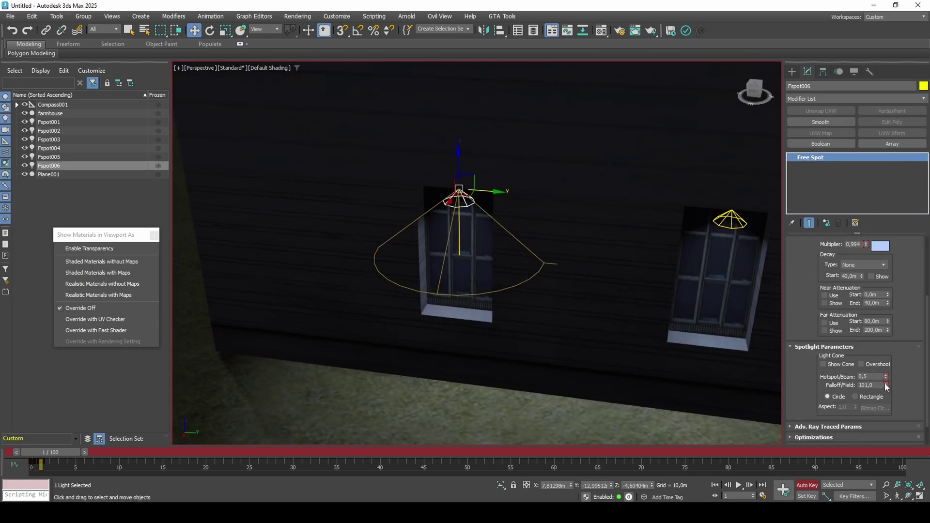
pyautogui.moveTo(886, 387); pyautogui.dragTo(887, 407)
# Select both spotlights on the wing's far side wall and move them outward and up above their windows
pyautogui.keyDown('alt'); pyautogui.moveTo(688, 320); pyautogui.dragTo(644, 296, button='middle'); pyautogui.keyUp('alt')
pyautogui.keyDown('ctrl'); pyautogui.click(617, 255); pyautogui.keyUp('ctrl')
pyautogui.keyDown('alt'); pyautogui.moveTo(562, 242); pyautogui.dragTo(546, 249, button='middle'); pyautogui.keyUp('alt')
pyautogui.moveTo(352, 205); pyautogui.dragTo(344, 207)
pyautogui.moveTo(344, 207)
pyautogui.keyDown('alt'); pyautogui.mouseDown(button='middle')
pyautogui.moveTo(373, 179)
pyautogui.moveTo(357, 196)
pyautogui.mouseUp(button='middle'); pyautogui.keyUp('alt')
pyautogui.moveTo(362, 190); pyautogui.dragTo(371, 184)
pyautogui.keyDown('alt'); pyautogui.moveTo(375, 188); pyautogui.dragTo(432, 208, button='middle'); pyautogui.keyUp('alt')
pyautogui.moveTo(357, 217)
pyautogui.mouseDown()
pyautogui.moveTo(369, 216)
pyautogui.moveTo(361, 217)
pyautogui.mouseUp()
pyautogui.keyDown('alt'); pyautogui.moveTo(359, 218); pyautogui.dragTo(371, 221, button='middle'); pyautogui.keyUp('alt')
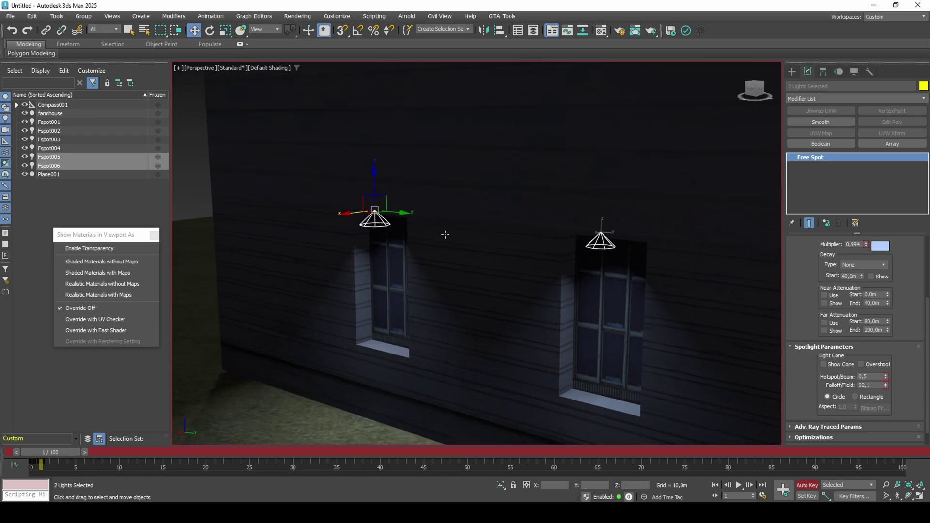
# Widen the spotlights' falloff to 138.5, raise the multiplier to 2.164 and try a larger hotspot
pyautogui.click(373, 222)
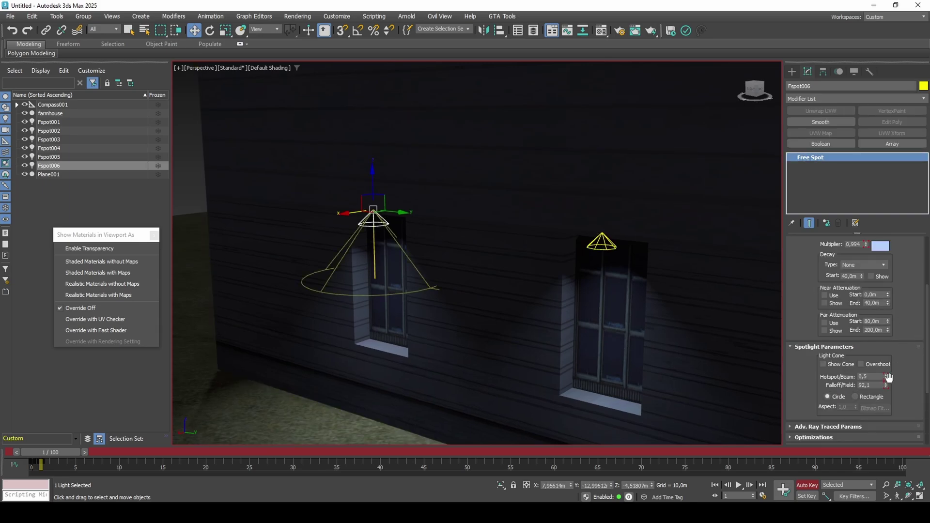
pyautogui.moveTo(887, 372); pyautogui.dragTo(894, 165)
pyautogui.keyDown('alt'); pyautogui.moveTo(477, 233); pyautogui.dragTo(494, 250, button='middle'); pyautogui.keyUp('alt')
pyautogui.scroll(4, 894, 293)
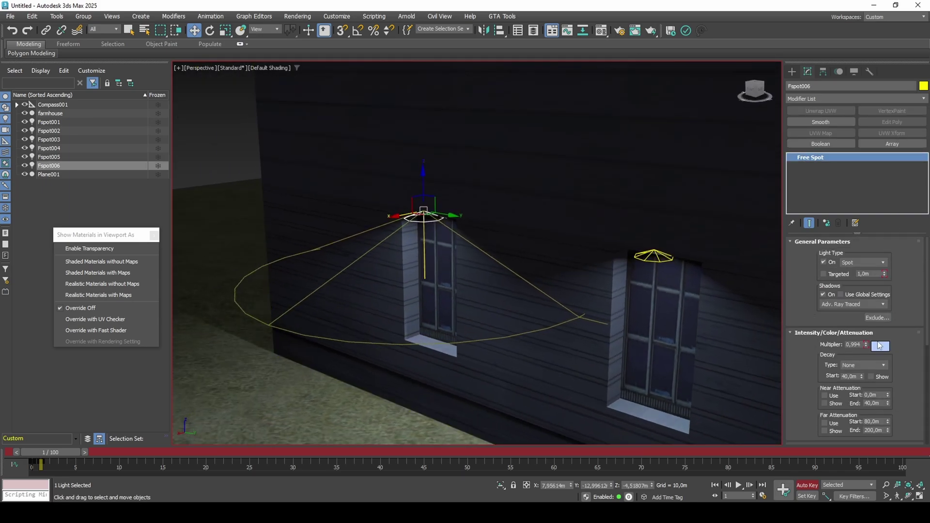
pyautogui.moveTo(866, 344); pyautogui.dragTo(846, 289)
pyautogui.keyDown('alt'); pyautogui.moveTo(507, 286); pyautogui.dragTo(525, 290, button='middle'); pyautogui.keyUp('alt')
pyautogui.scroll(-3, 909, 376)
pyautogui.scroll(-3, 907, 376)
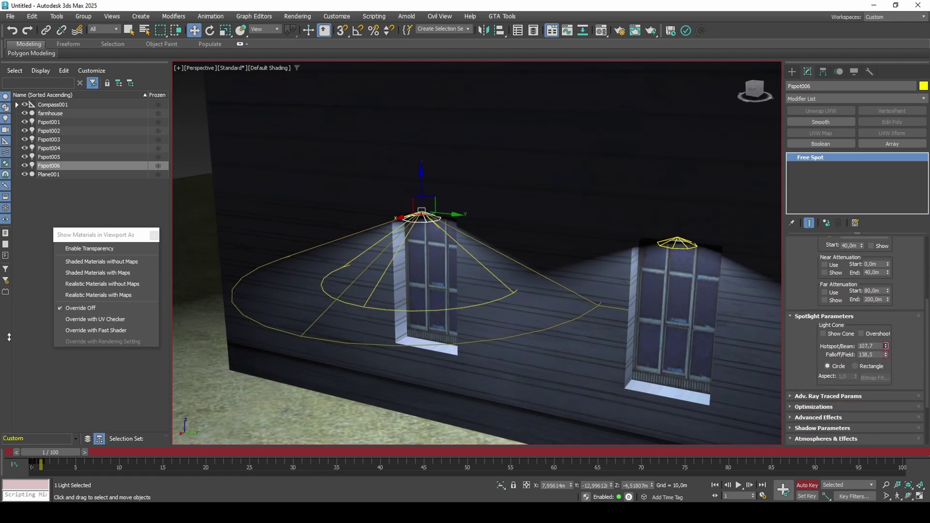
# Change the spotlights' colour to a warm peach
pyautogui.scroll(6, 904, 273)
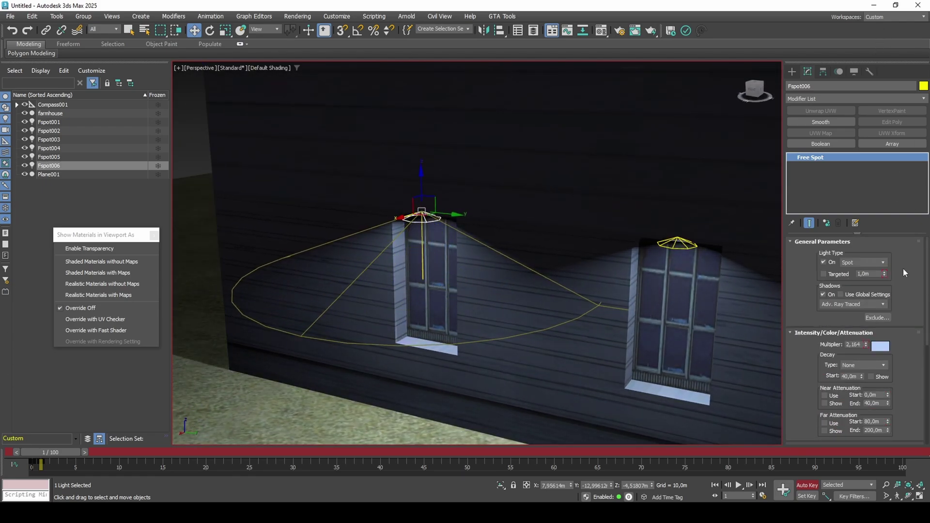
pyautogui.click(881, 347)
pyautogui.moveTo(780, 277)
pyautogui.mouseDown()
pyautogui.moveTo(748, 276)
pyautogui.moveTo(767, 286)
pyautogui.mouseUp()
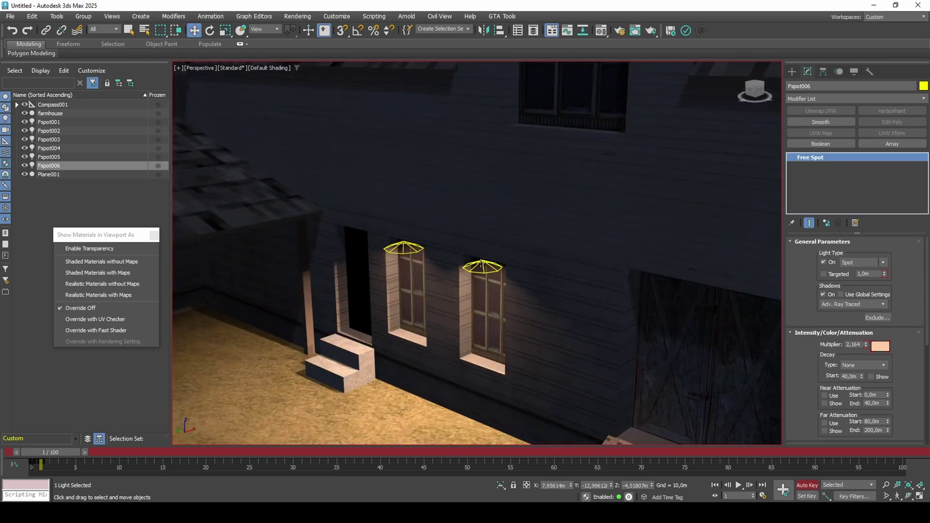
# Select the two spotlights beside the entrance steps, raise them slightly and shift them outward from the wall
pyautogui.click(481, 264)
pyautogui.keyDown('ctrl'); pyautogui.click(404, 248); pyautogui.keyUp('ctrl')
pyautogui.scroll(4, 498, 270)
pyautogui.keyDown('alt'); pyautogui.moveTo(498, 270); pyautogui.dragTo(519, 252, button='middle'); pyautogui.keyUp('alt')
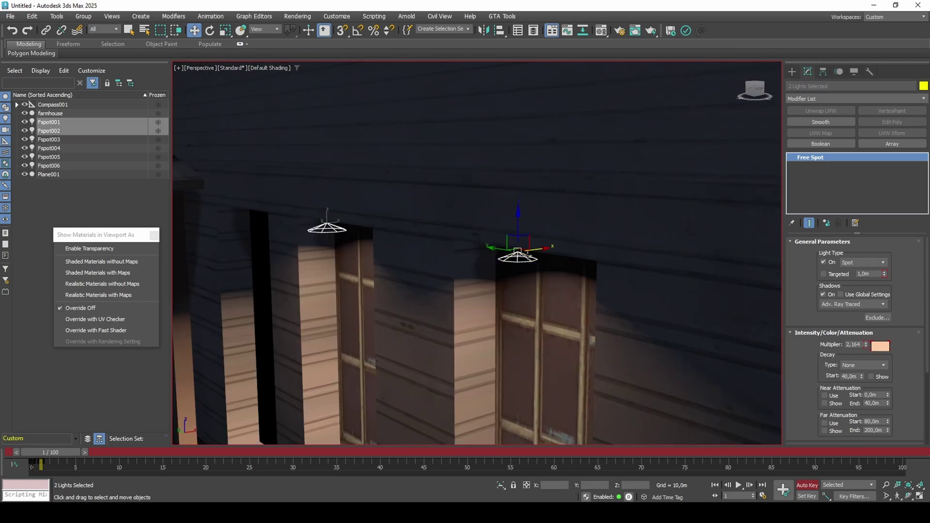
pyautogui.moveTo(520, 234)
pyautogui.mouseDown()
pyautogui.moveTo(519, 206)
pyautogui.moveTo(521, 229)
pyautogui.mouseUp()
pyautogui.scroll(-6, 520, 229)
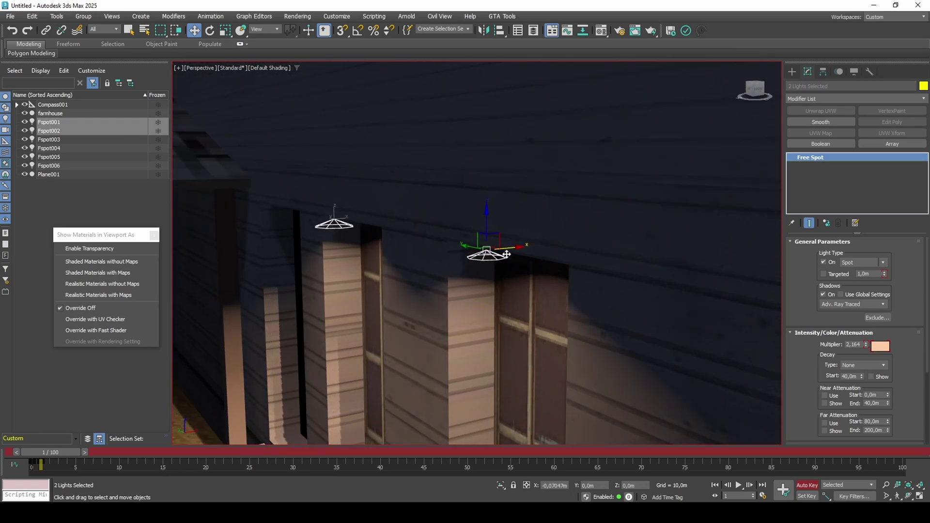
pyautogui.scroll(4, 511, 247)
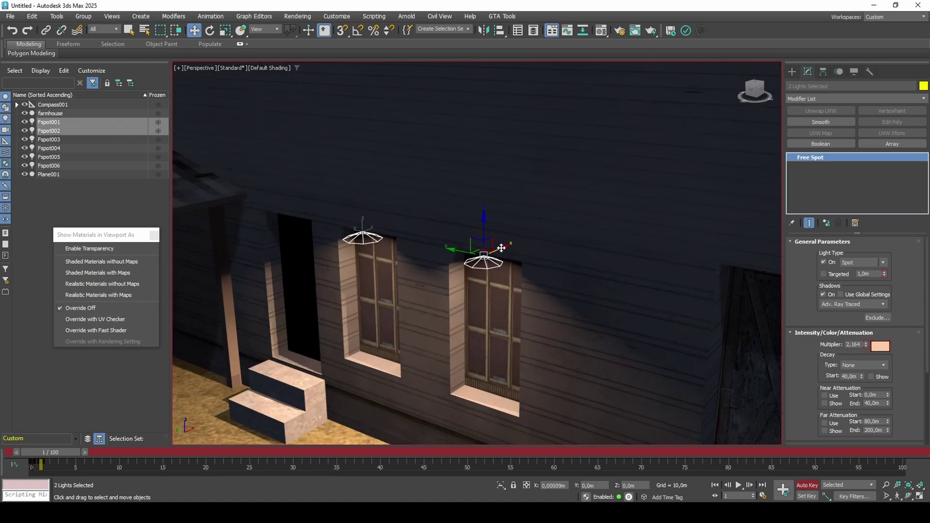
pyautogui.moveTo(501, 250); pyautogui.dragTo(502, 250)
pyautogui.scroll(-6, 504, 250)
# Select the two rear-wall spotlights and adjust their distance from the wall above the windows
pyautogui.keyDown('alt'); pyautogui.moveTo(444, 253); pyautogui.dragTo(563, 310, button='middle'); pyautogui.keyUp('alt')
pyautogui.scroll(5, 562, 320)
pyautogui.click(586, 263)
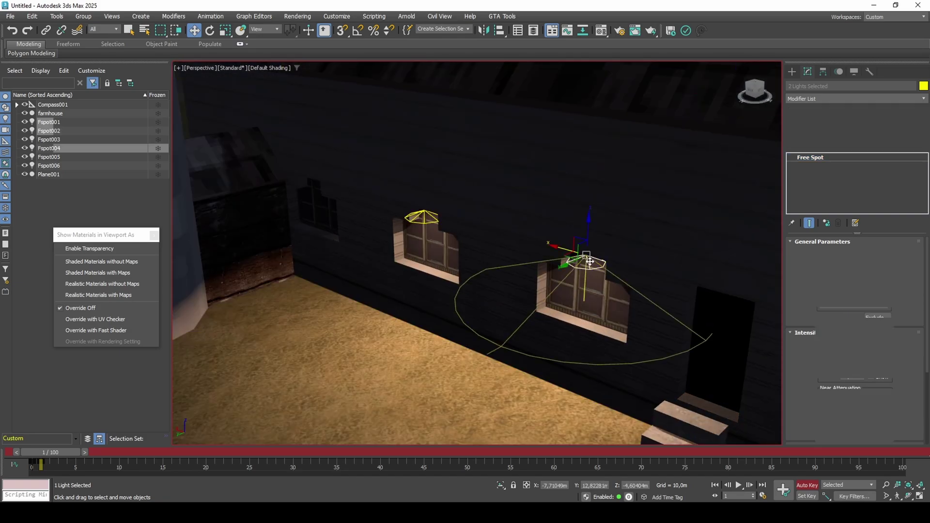
pyautogui.keyDown('alt'); pyautogui.moveTo(584, 264); pyautogui.dragTo(523, 254, button='middle'); pyautogui.keyUp('alt')
pyautogui.keyDown('ctrl'); pyautogui.click(438, 212); pyautogui.keyUp('ctrl')
pyautogui.scroll(5, 510, 212)
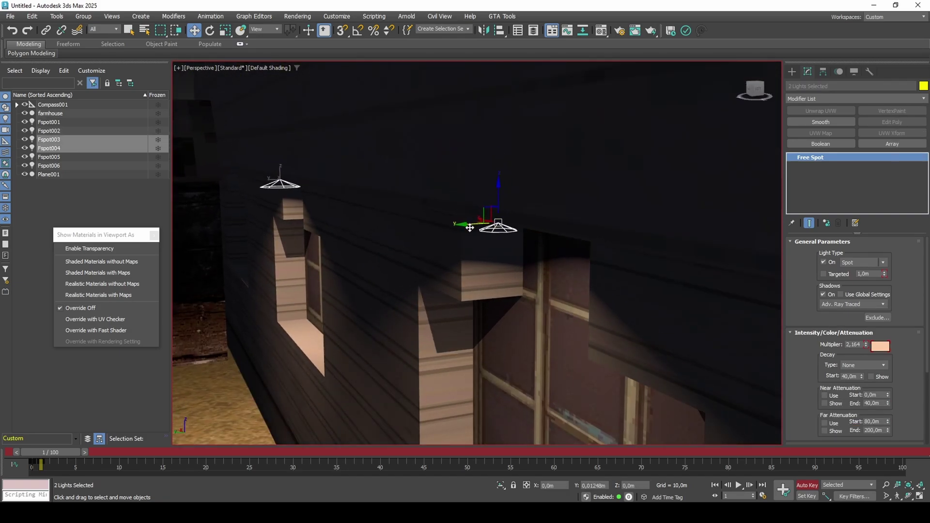
pyautogui.scroll(-5, 490, 231)
pyautogui.keyDown('alt'); pyautogui.moveTo(490, 231); pyautogui.dragTo(526, 248, button='middle'); pyautogui.keyUp('alt')
pyautogui.click(531, 246)
# Set the spotlights' decay type to Inverse Square with a decay start of 1.2 m
pyautogui.scroll(-5, 562, 247)
pyautogui.keyDown('alt'); pyautogui.moveTo(596, 248); pyautogui.dragTo(537, 243, button='middle'); pyautogui.keyUp('alt')
pyautogui.scroll(4, 514, 263)
pyautogui.click(518, 260)
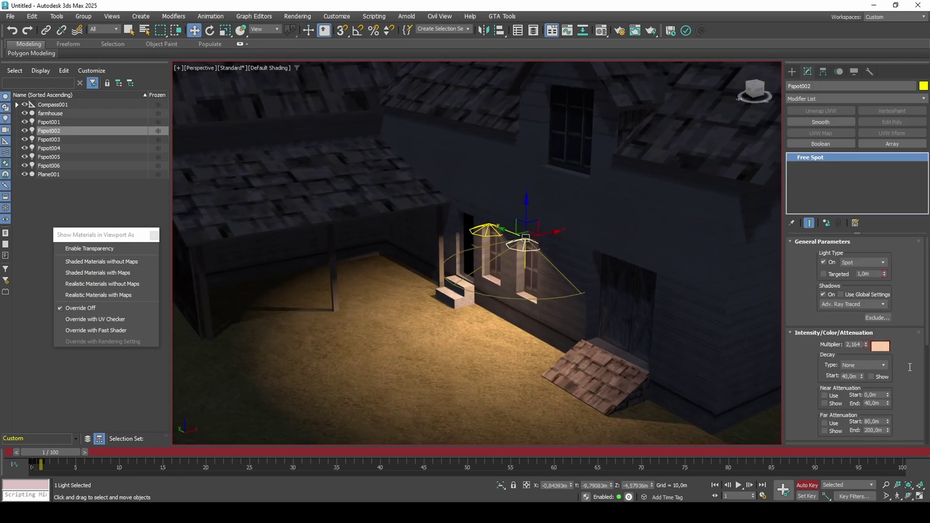
pyautogui.click(878, 386)
pyautogui.moveTo(865, 408); pyautogui.dragTo(868, 425)
pyautogui.scroll(-5, 578, 317)
pyautogui.keyDown('alt'); pyautogui.moveTo(578, 317); pyautogui.dragTo(488, 292, button='middle'); pyautogui.keyUp('alt')
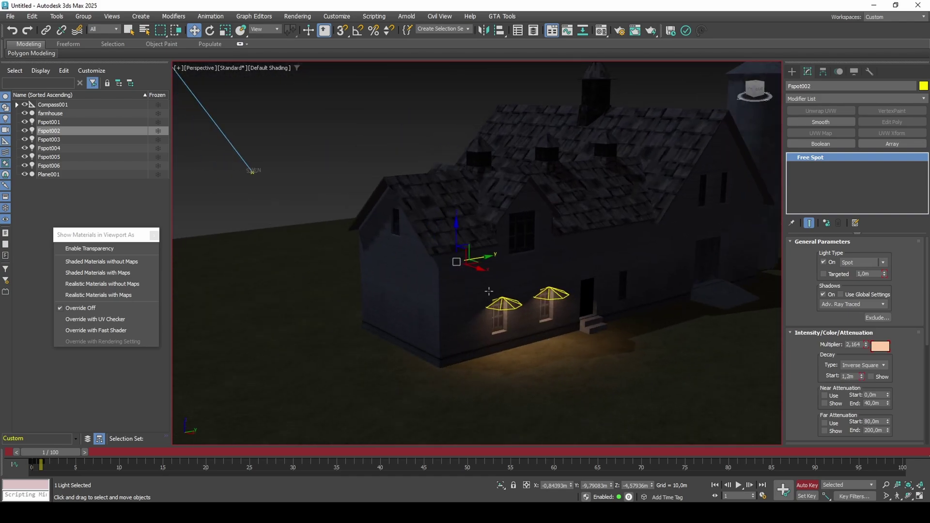
# Raise the spotlights' multiplier to 5.951 and adjust the decay start to about 1.0175 m
pyautogui.scroll(5, 542, 325)
pyautogui.moveTo(863, 376); pyautogui.dragTo(870, 317)
pyautogui.moveTo(863, 380); pyautogui.dragTo(862, 399)
pyautogui.scroll(-5, 608, 310)
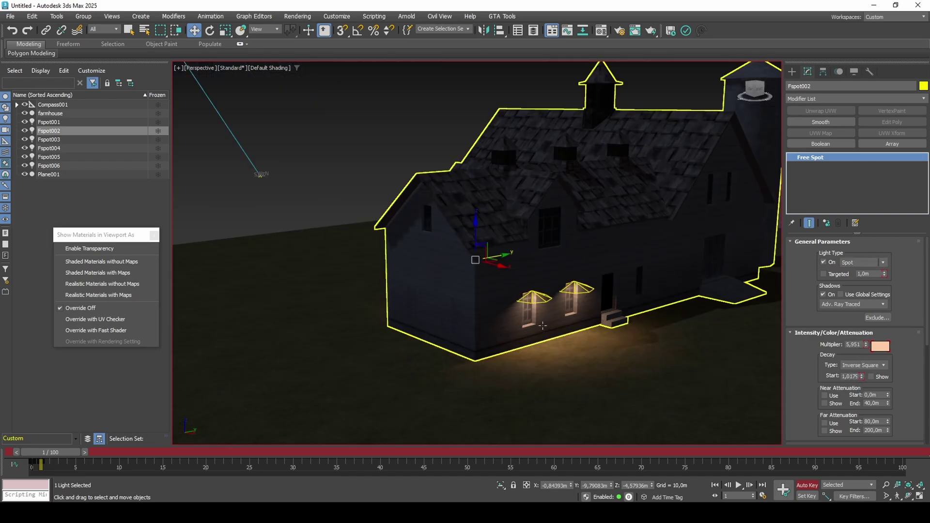
# Examine the lit farmhouse from the other side and switch the viewport to the Standard preset
pyautogui.keyDown('alt'); pyautogui.moveTo(448, 346); pyautogui.dragTo(608, 327, button='middle'); pyautogui.keyUp('alt')
pyautogui.keyDown('alt'); pyautogui.moveTo(511, 304); pyautogui.dragTo(500, 298, button='middle'); pyautogui.keyUp('alt')
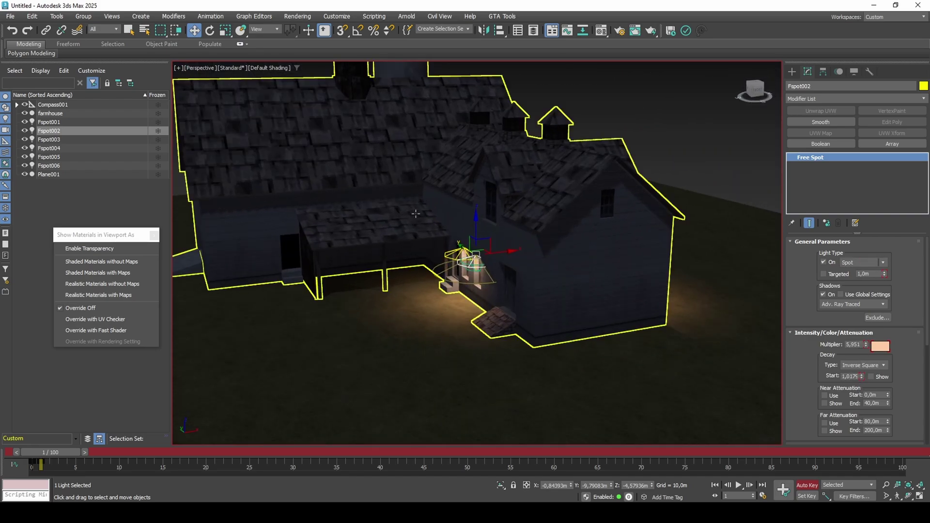
pyautogui.click(232, 68)
pyautogui.click(240, 103)
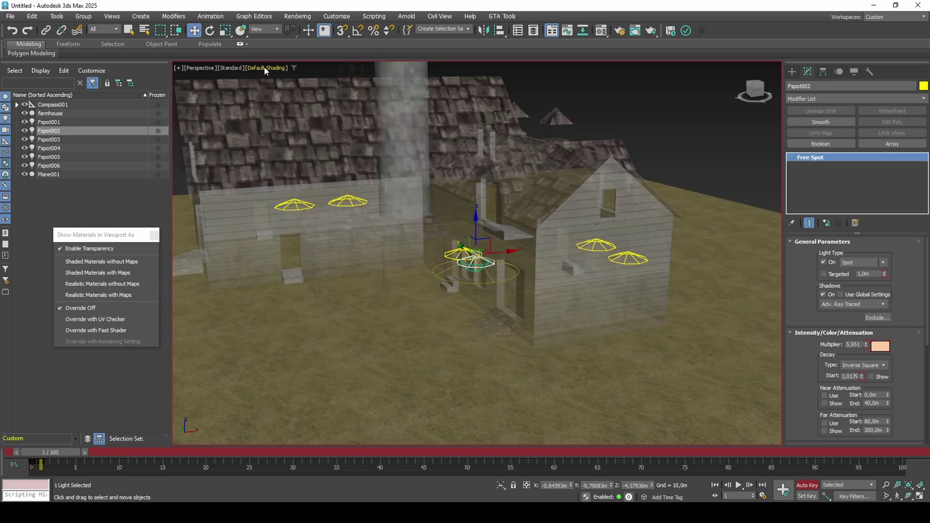
# Set the viewport's rendering level to Advanced and its illumination to Scene Lights (Unlimited Lights)
pyautogui.click(267, 68)
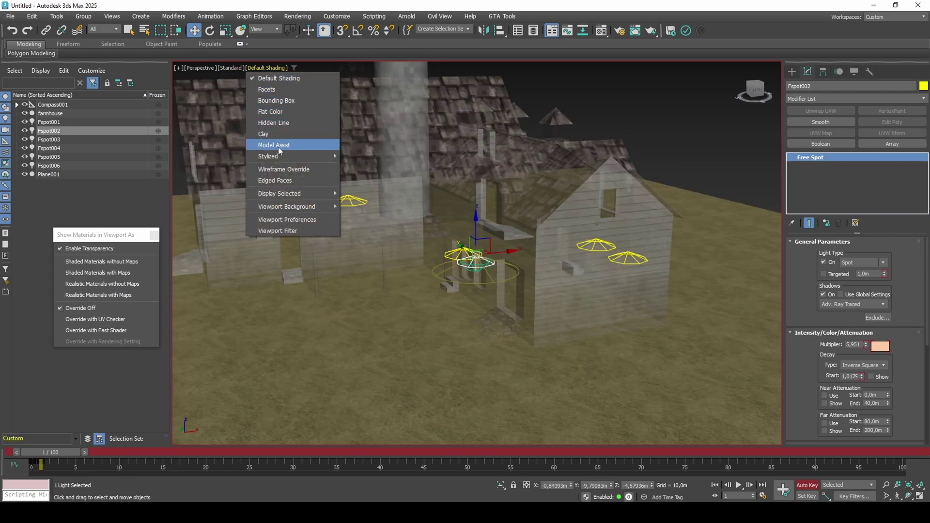
pyautogui.click(287, 220)
pyautogui.click(463, 81)
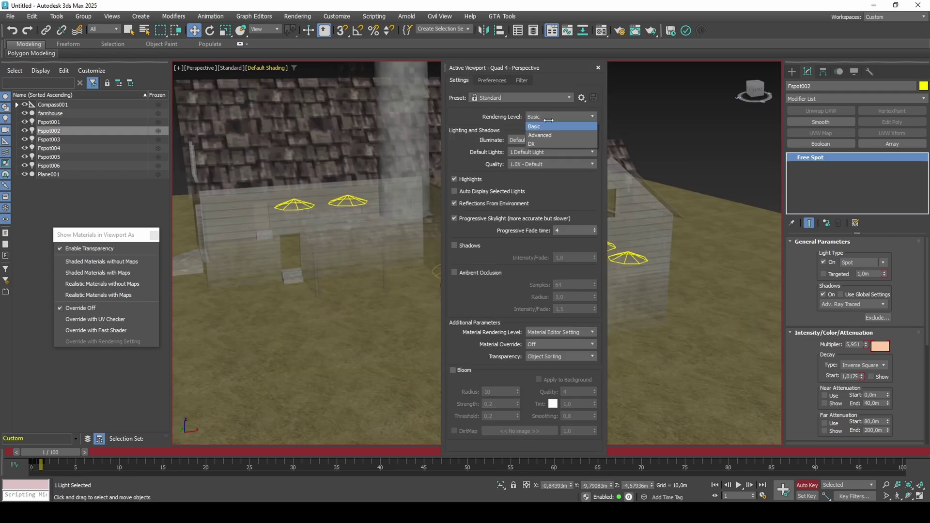
pyautogui.click(544, 136)
pyautogui.click(539, 158)
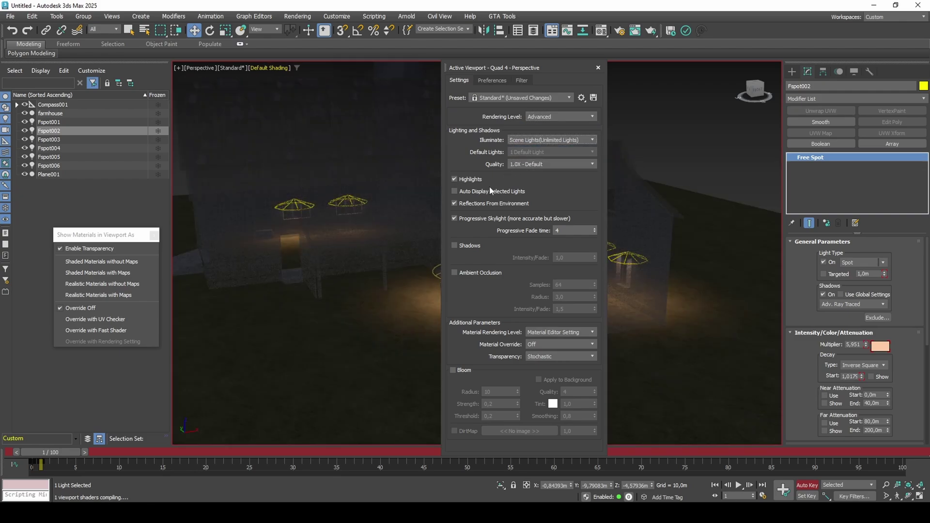
# Turn off progressive skylight, shadows and transparency in the viewport's lighting settings
pyautogui.click(477, 247)
pyautogui.click(482, 218)
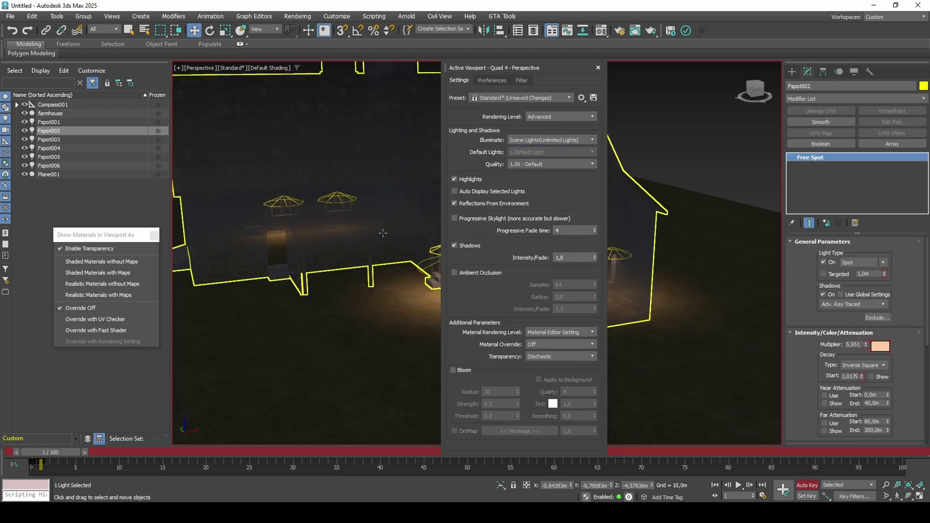
pyautogui.click(533, 367)
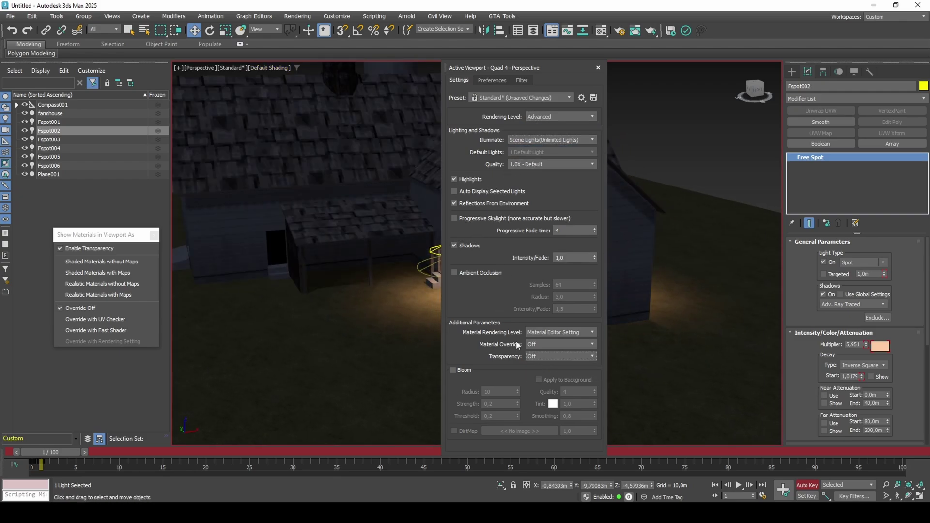
pyautogui.moveTo(401, 250); pyautogui.dragTo(375, 245, button='middle')
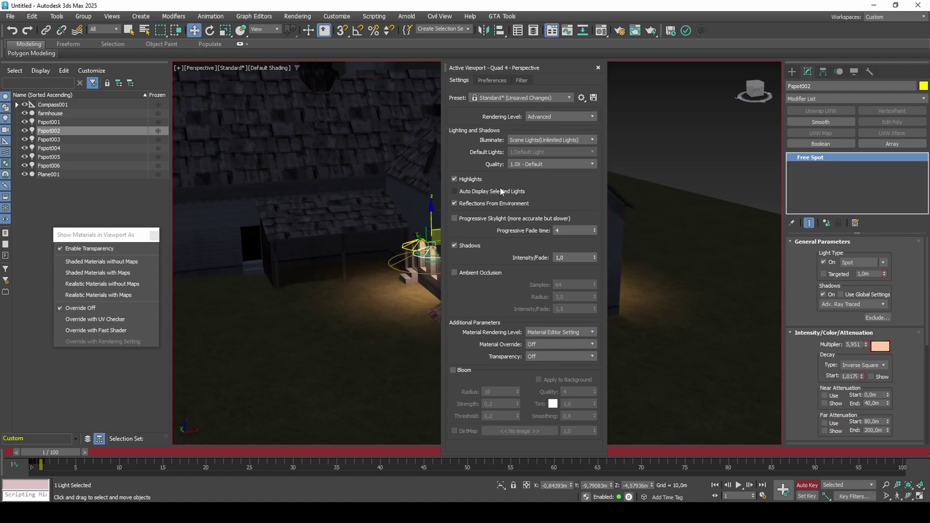
pyautogui.click(455, 245)
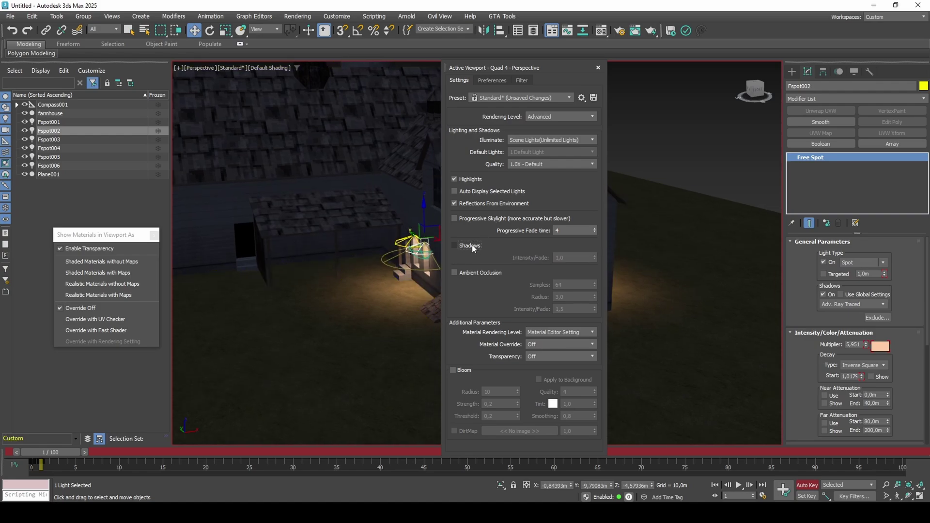
pyautogui.moveTo(408, 250); pyautogui.dragTo(404, 255, button='middle')
pyautogui.click(598, 68)
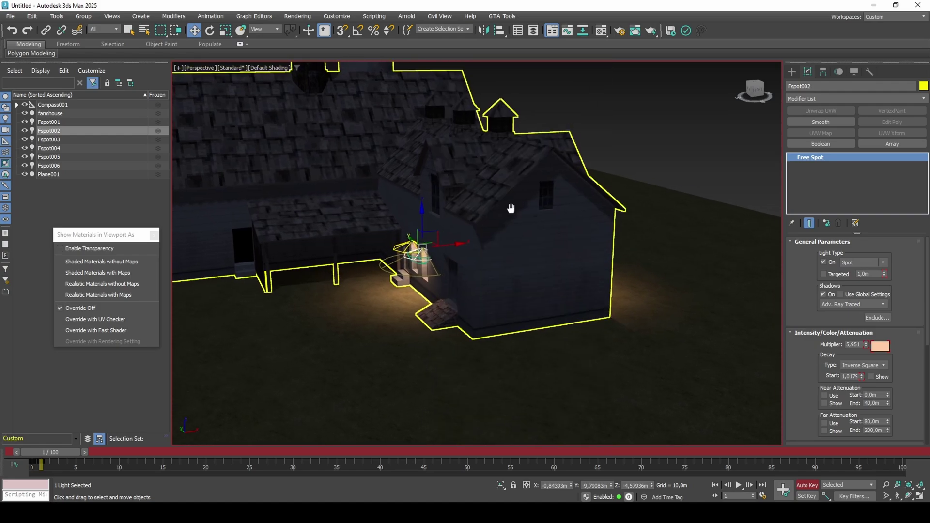
# Fine-tune the selected spotlight's multiplier and decay start, and adjust its falloff to about 137.4
pyautogui.press('z')
pyautogui.moveTo(867, 345)
pyautogui.mouseDown()
pyautogui.moveTo(868, 316)
pyautogui.moveTo(867, 334)
pyautogui.mouseUp()
pyautogui.moveTo(864, 375); pyautogui.dragTo(867, 363)
pyautogui.scroll(-5, 520, 287)
pyautogui.keyDown('alt'); pyautogui.moveTo(520, 287); pyautogui.dragTo(412, 281, button='middle'); pyautogui.keyUp('alt')
pyautogui.scroll(-4, 909, 339)
pyautogui.scroll(3, 910, 333)
pyautogui.moveTo(886, 336); pyautogui.dragTo(896, 342)
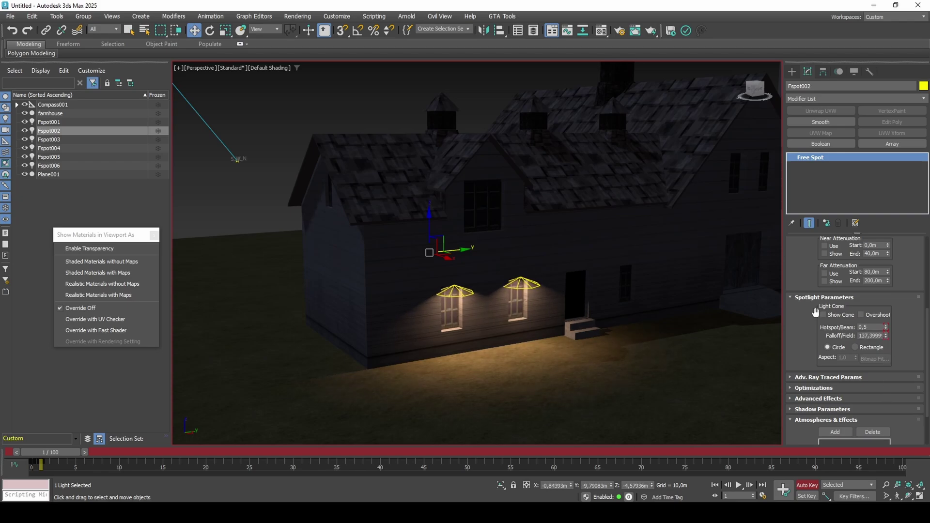
# Turn off Auto Key and review the spotlit farmhouse from its courtyard side
pyautogui.keyDown('alt'); pyautogui.moveTo(465, 252); pyautogui.dragTo(611, 291, button='middle'); pyautogui.keyUp('alt')
pyautogui.scroll(-3, 610, 290)
pyautogui.keyDown('alt'); pyautogui.moveTo(514, 295); pyautogui.dragTo(482, 279, button='middle'); pyautogui.keyUp('alt')
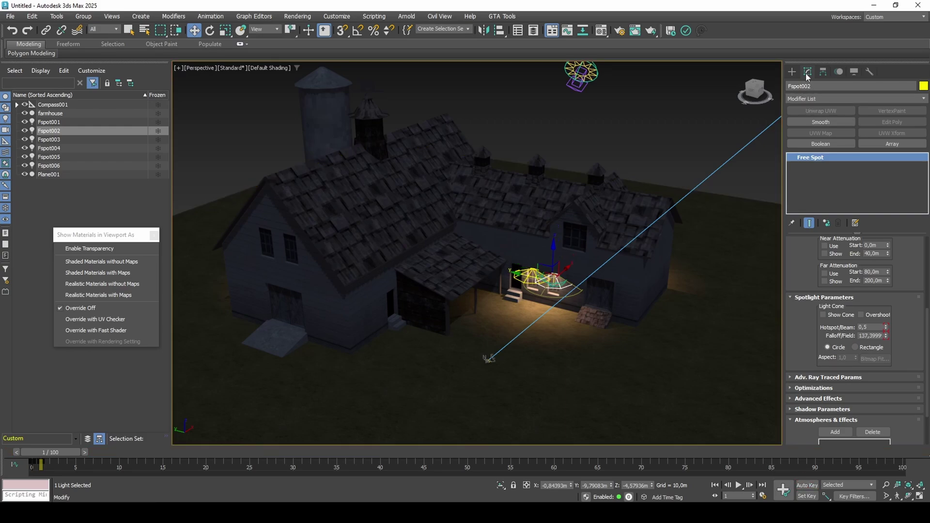
pyautogui.moveTo(67, 453)
pyautogui.mouseDown()
pyautogui.moveTo(56, 453)
pyautogui.moveTo(63, 452)
pyautogui.mouseUp()
pyautogui.press('w')
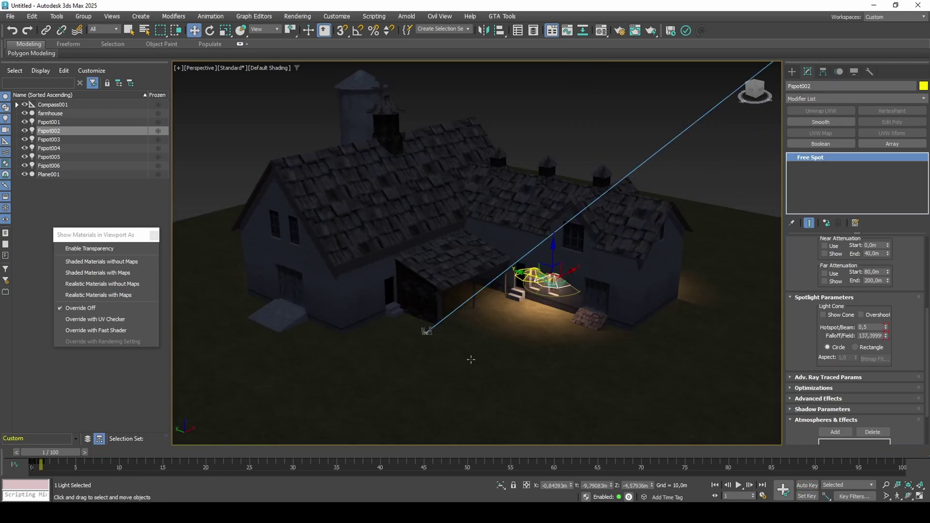
pyautogui.keyDown('alt'); pyautogui.moveTo(471, 359); pyautogui.dragTo(467, 356, button='middle'); pyautogui.keyUp('alt')
pyautogui.moveTo(469, 356); pyautogui.dragTo(482, 350, button='middle')
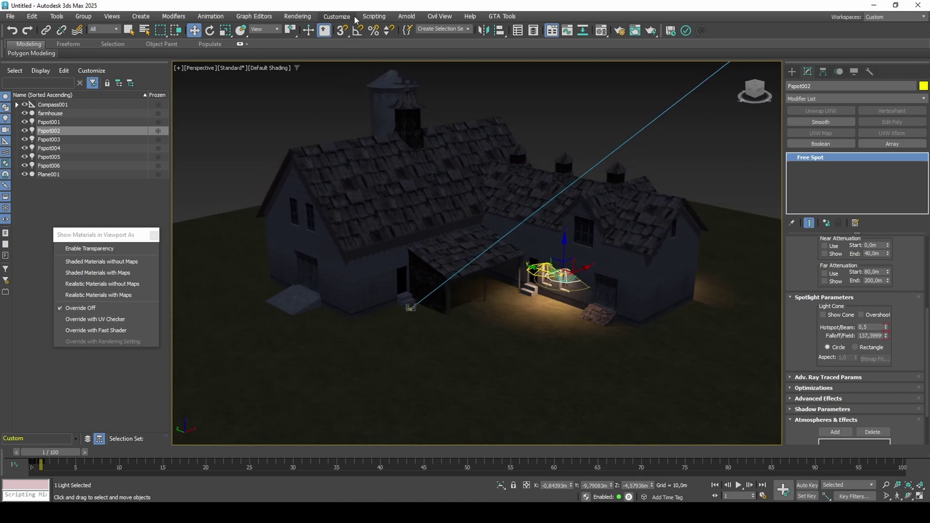
# Open Render To Texture and select both the ground plane and the farmhouse for baking
pyautogui.click(300, 17)
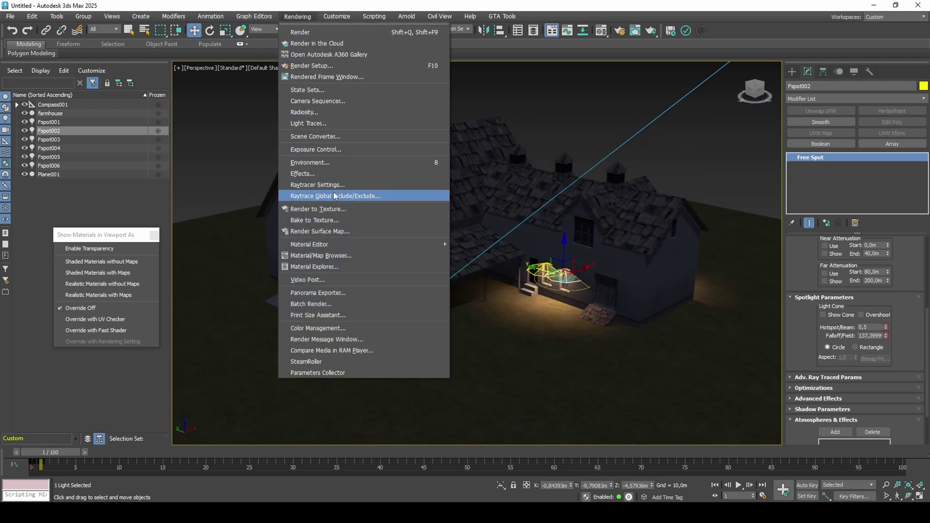
pyautogui.click(335, 210)
pyautogui.press('q')
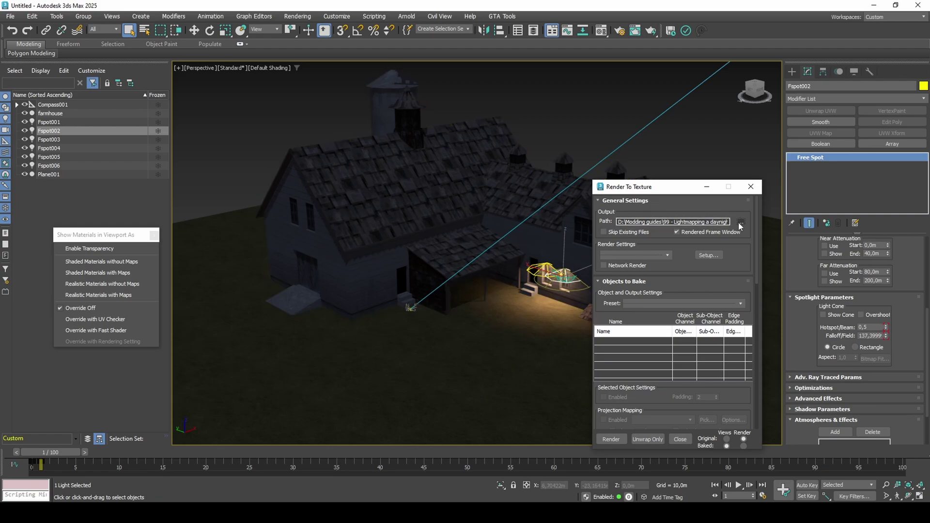
pyautogui.moveTo(741, 267); pyautogui.dragTo(747, 163)
pyautogui.moveTo(740, 292); pyautogui.dragTo(743, 219)
pyautogui.click(542, 327)
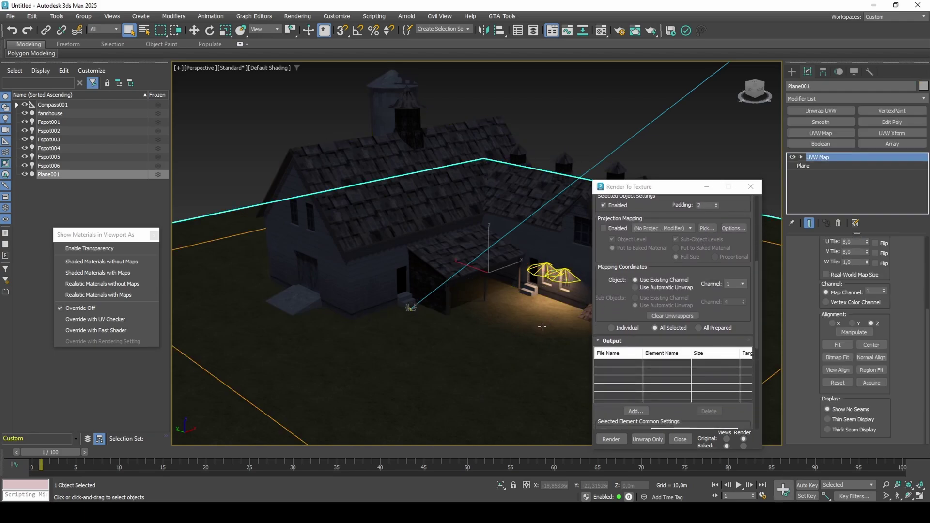
pyautogui.moveTo(741, 274); pyautogui.dragTo(741, 264)
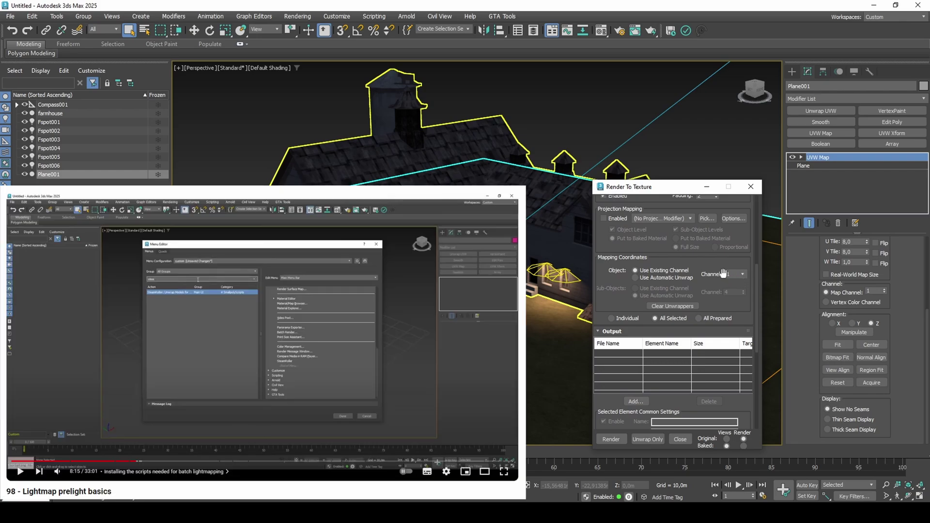
pyautogui.keyDown('ctrl'); pyautogui.click(549, 248); pyautogui.keyUp('ctrl')
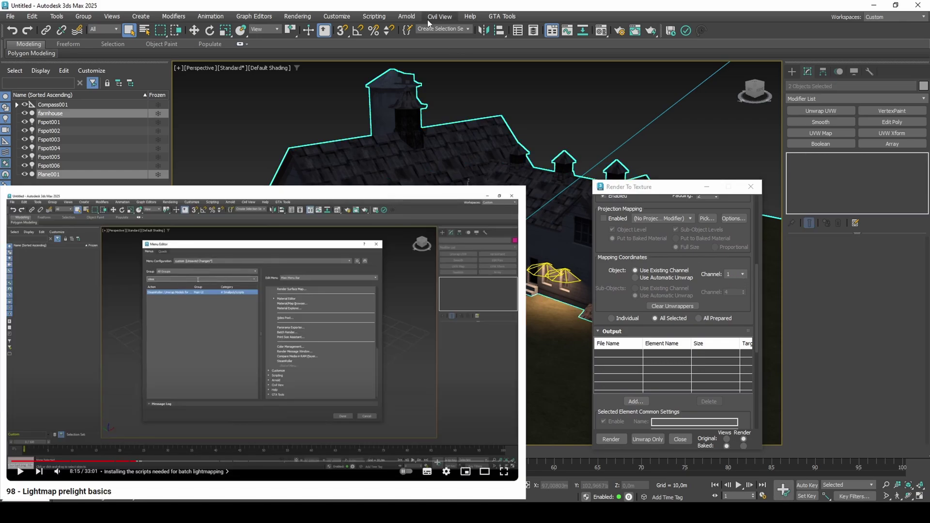
# Unwrap both selected objects into UV channel 2 with SteamRoller and use channel 2 for the bake's mapping coordinates
pyautogui.click(313, 16)
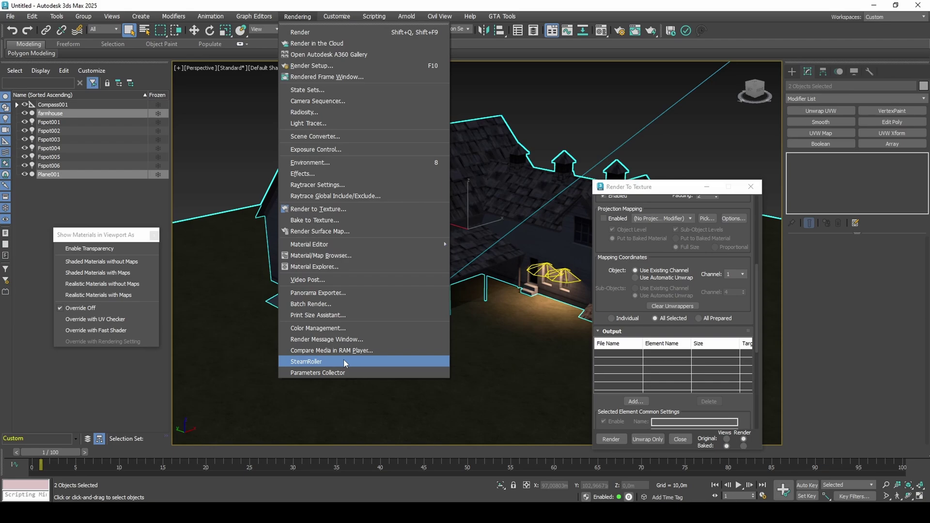
pyautogui.click(344, 362)
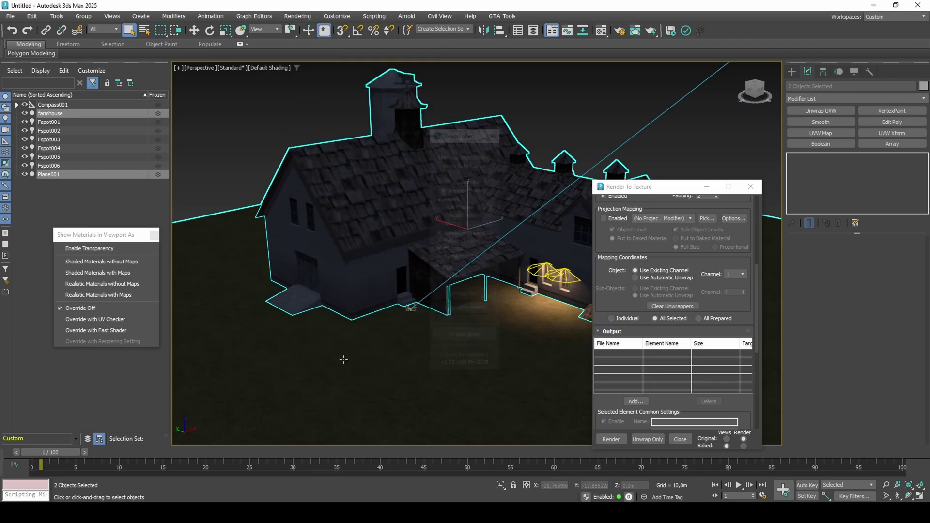
pyautogui.click(492, 208)
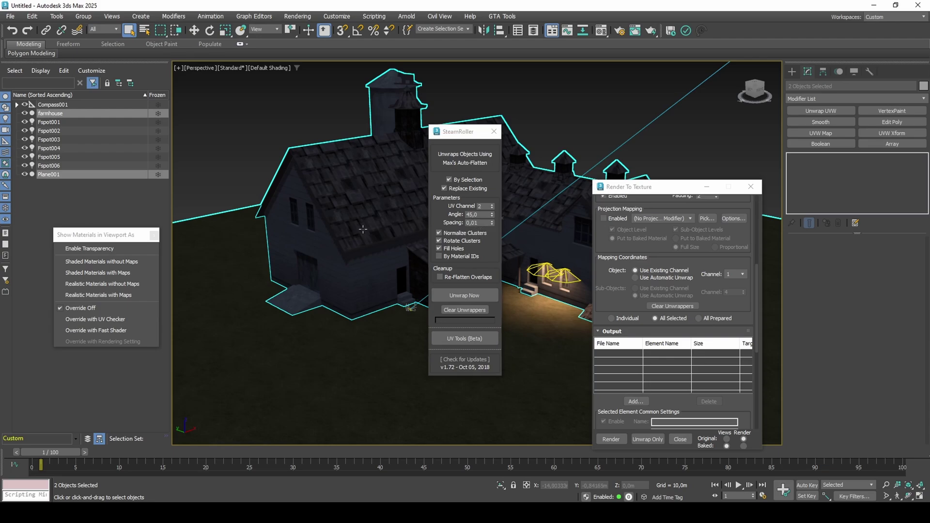
pyautogui.click(465, 296)
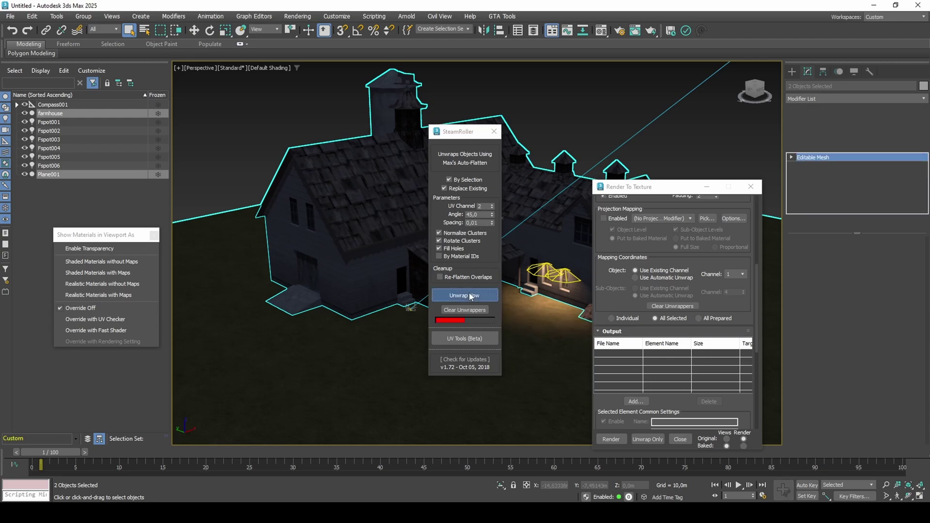
pyautogui.click(494, 132)
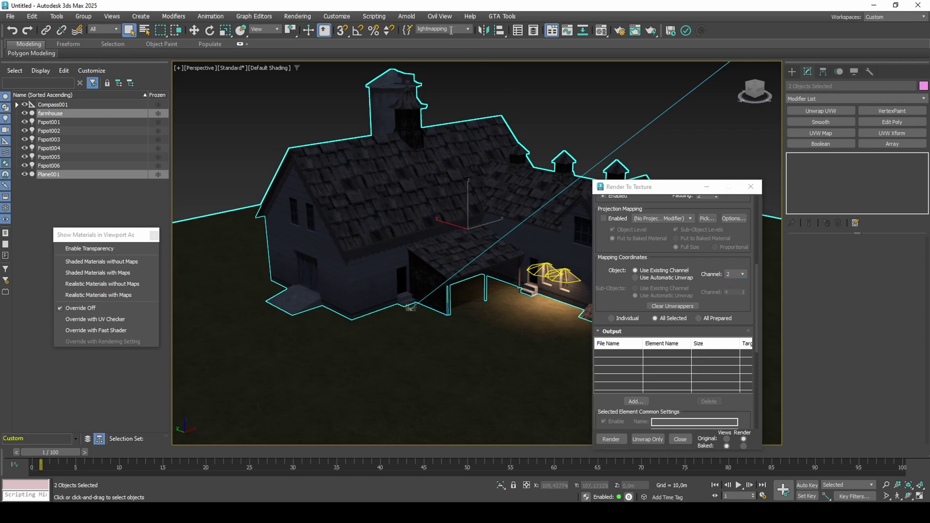
# Store the farmhouse and ground plane as a selection set named "lightmapping" and reselect them through it
pyautogui.click(469, 29)
pyautogui.click(459, 39)
pyautogui.click(489, 78)
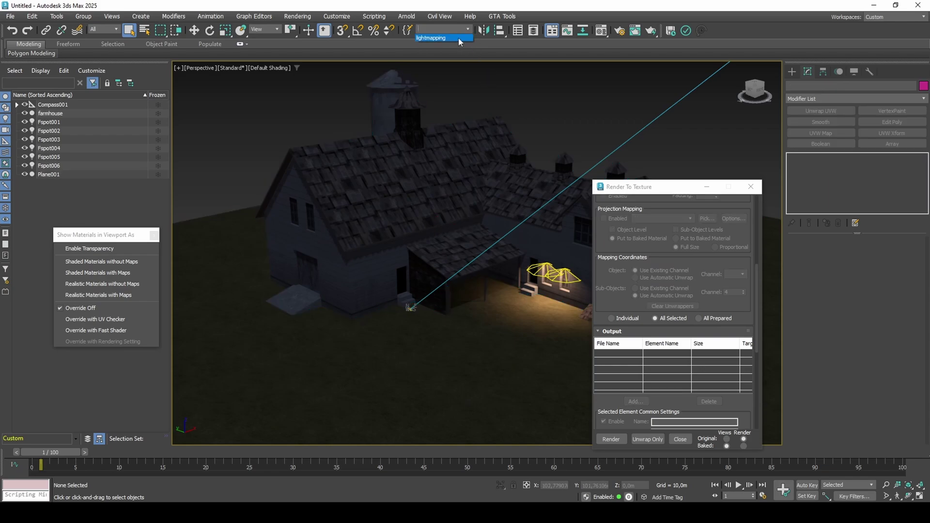
pyautogui.click(458, 37)
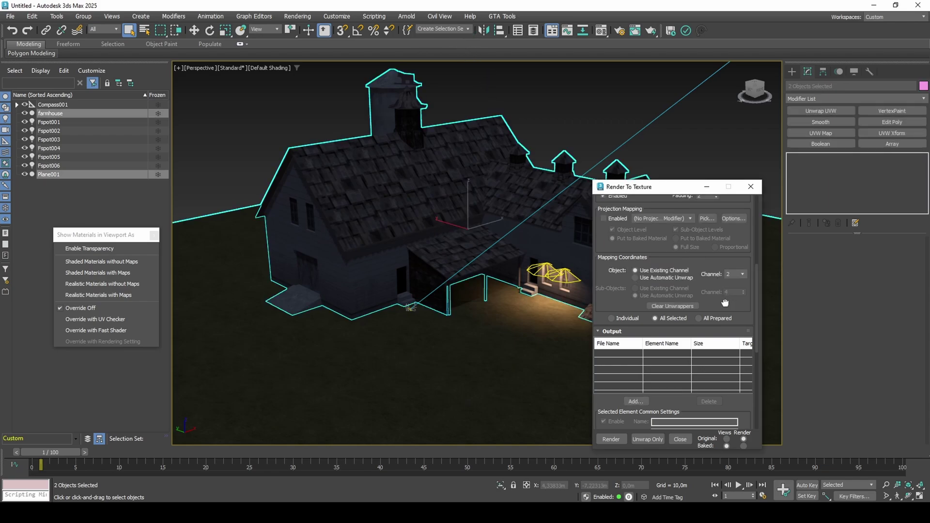
# Select only the ground plane and add a LightingMap element to its texture output
pyautogui.moveTo(726, 303); pyautogui.dragTo(729, 214)
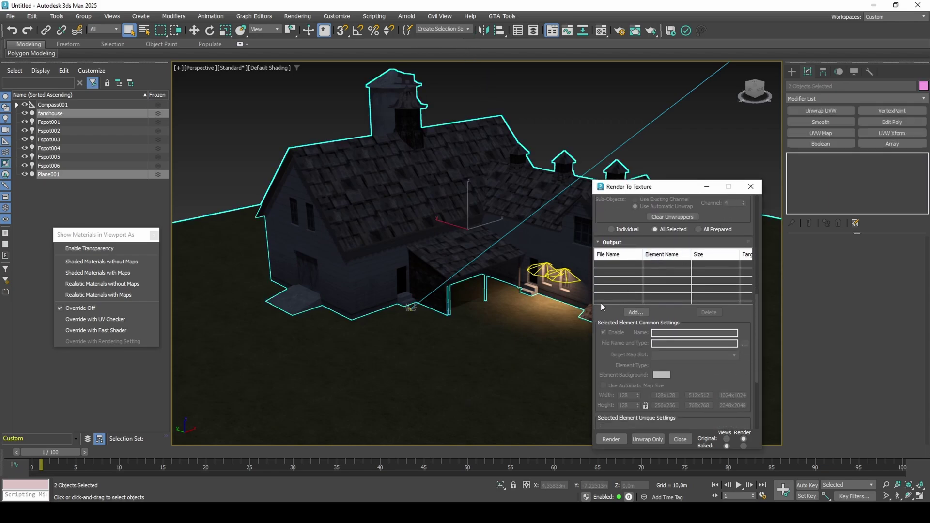
pyautogui.click(550, 329)
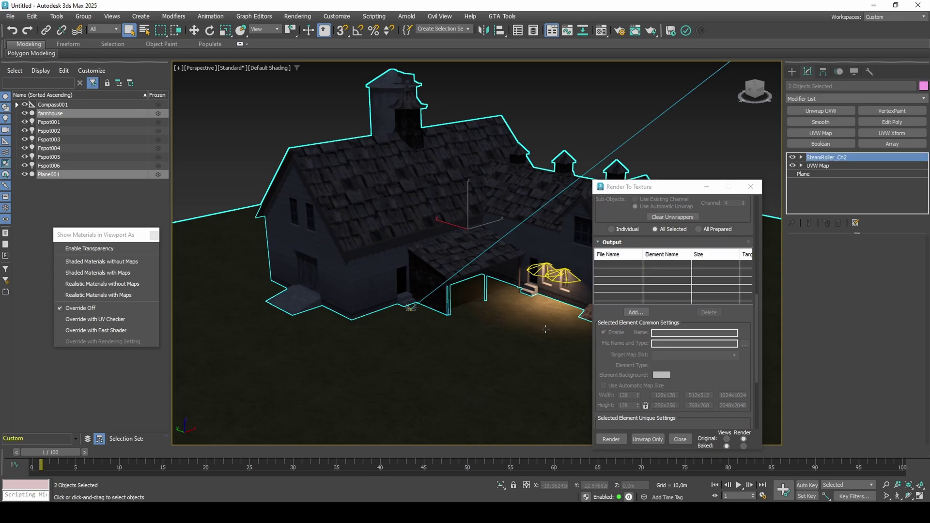
pyautogui.click(634, 313)
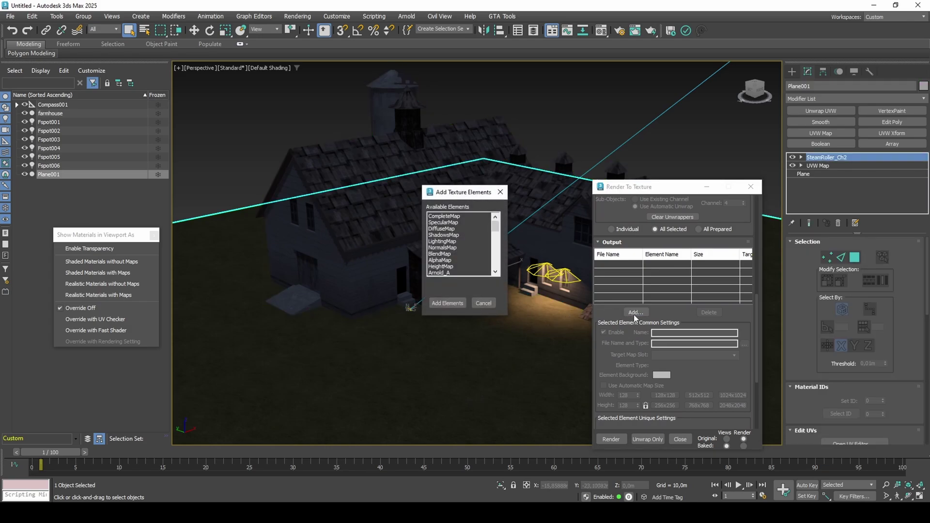
pyautogui.doubleClick(459, 242)
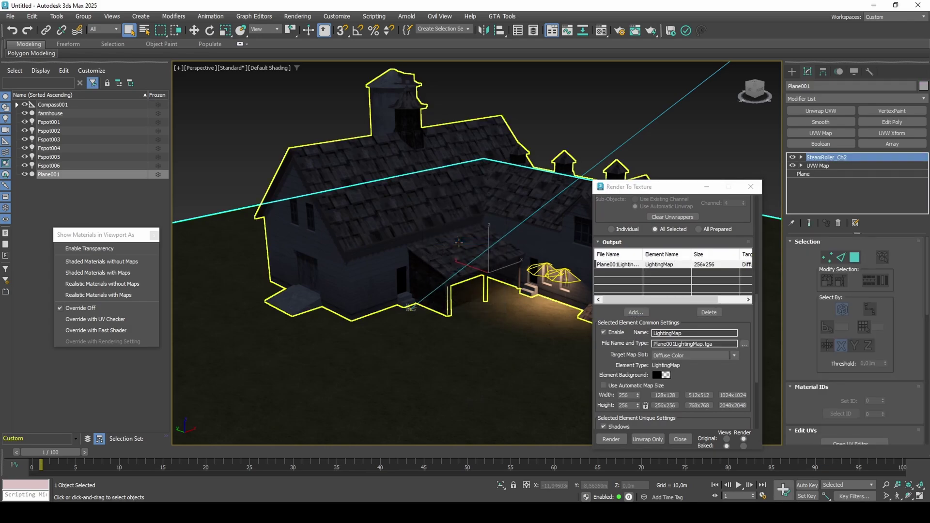
# Set the ground plane's LightingMap output file to DDS format with DXT1 compression and generated mipmaps
pyautogui.click(744, 344)
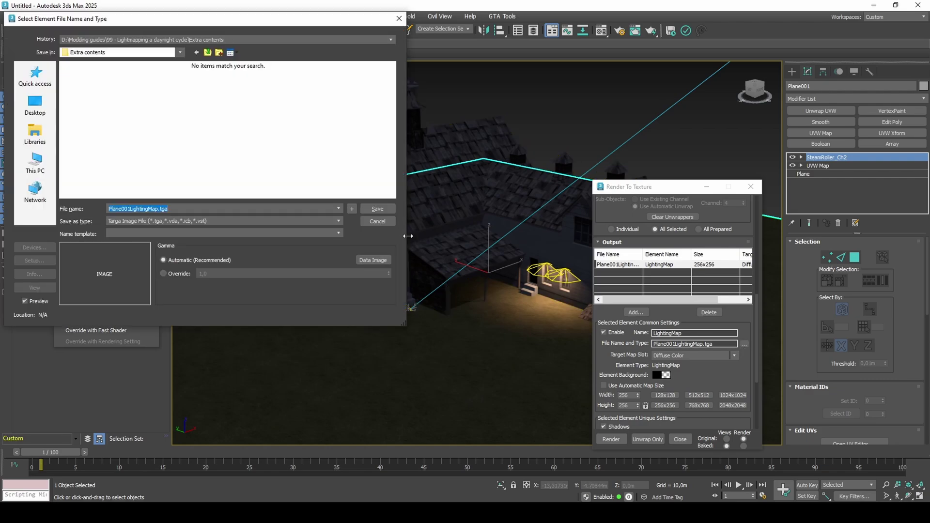
pyautogui.click(319, 220)
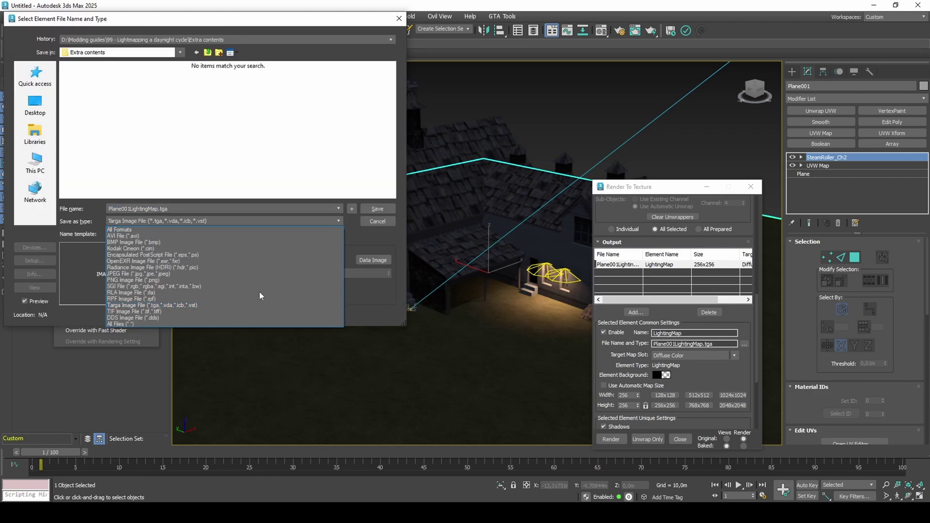
pyautogui.click(200, 317)
pyautogui.click(378, 213)
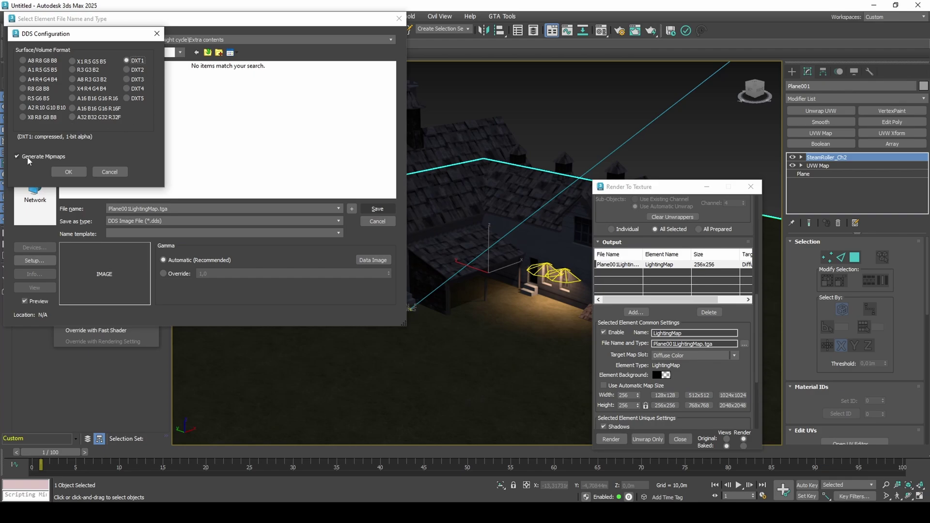
pyautogui.click(68, 172)
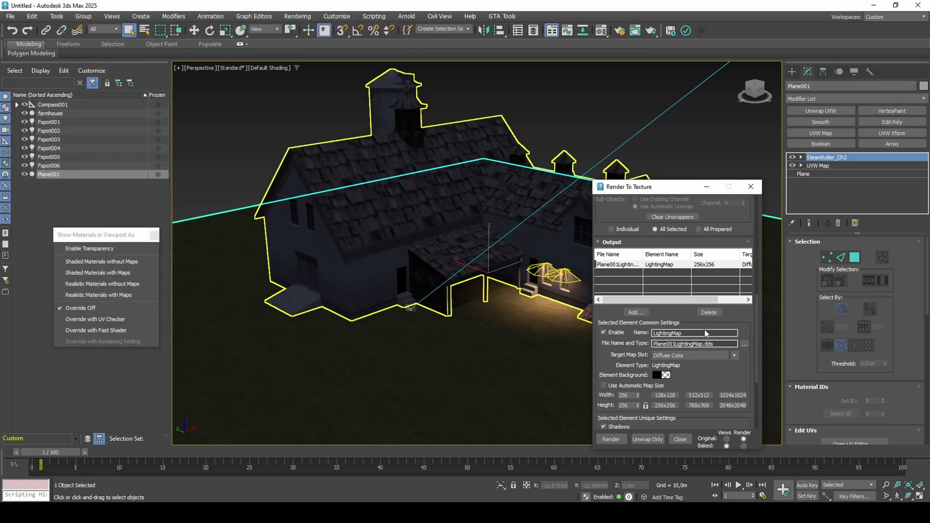
# Replace the ground plane's single output element with a LightingMap element for the whole "lightmapping" selection set
pyautogui.click(704, 313)
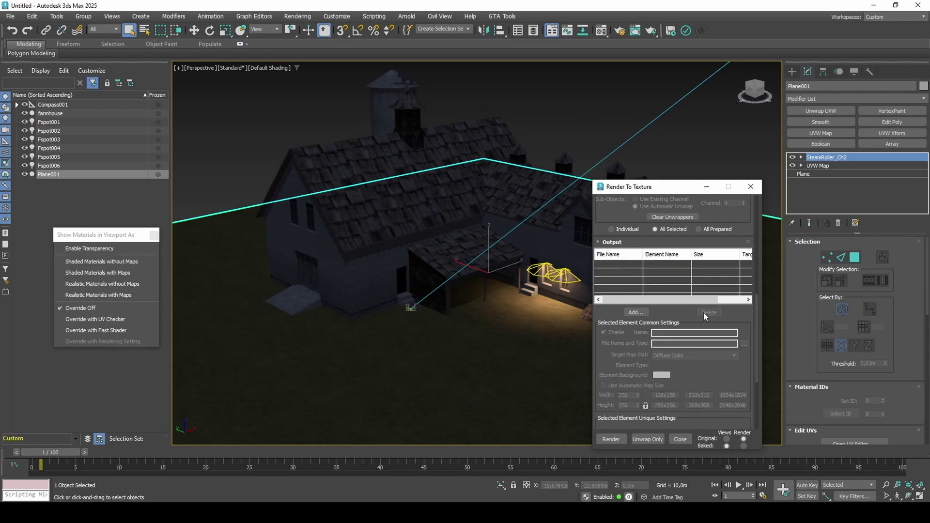
pyautogui.click(469, 28)
pyautogui.click(462, 37)
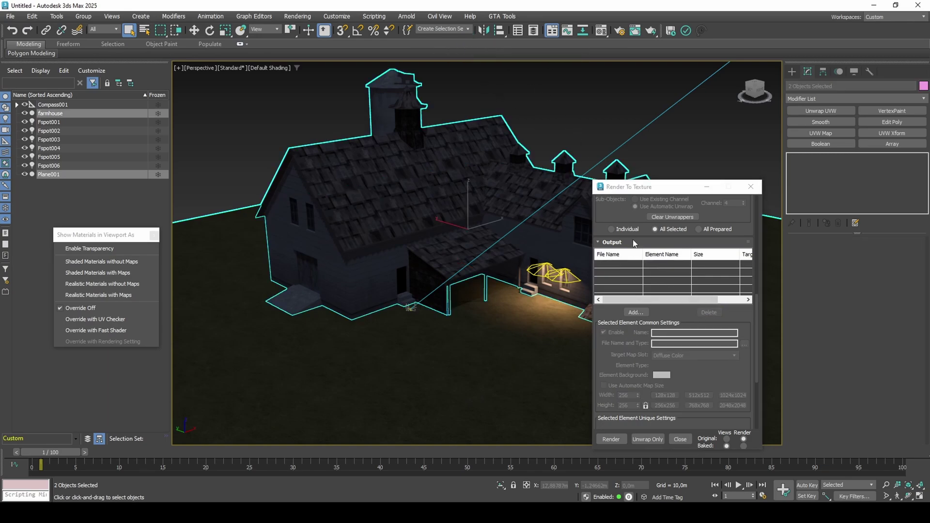
pyautogui.click(643, 316)
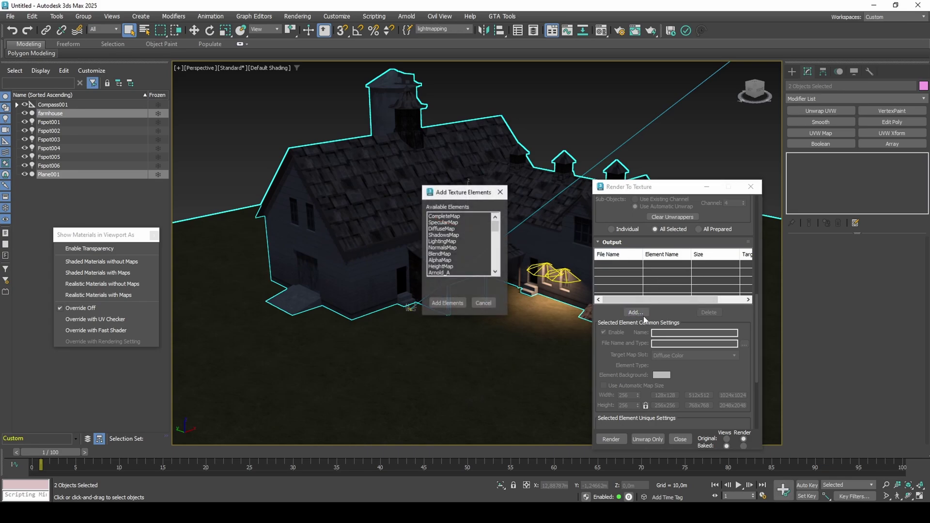
pyautogui.doubleClick(447, 242)
# Set the baked material to Create New Baked, using Standard (Legacy): Blinn while saving the source
pyautogui.moveTo(745, 230); pyautogui.dragTo(737, 183)
pyautogui.click(732, 281)
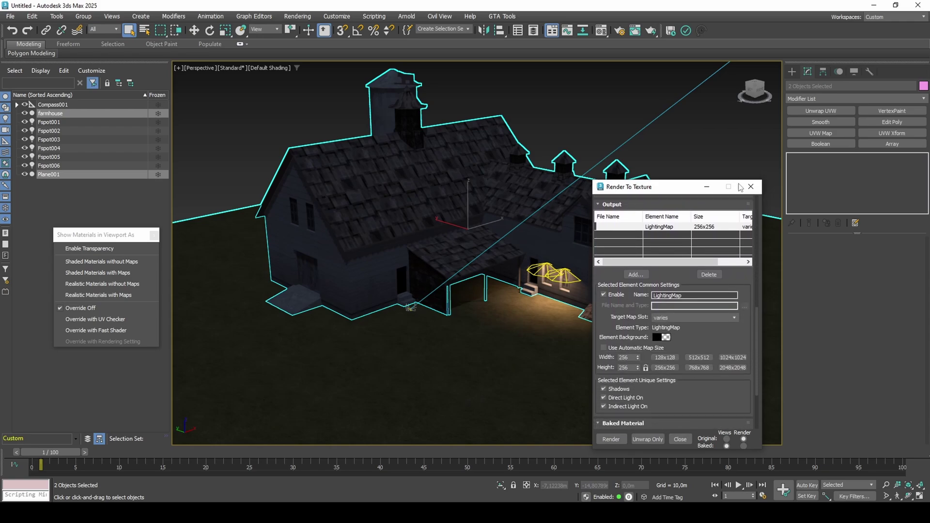
pyautogui.moveTo(742, 274); pyautogui.dragTo(742, 174)
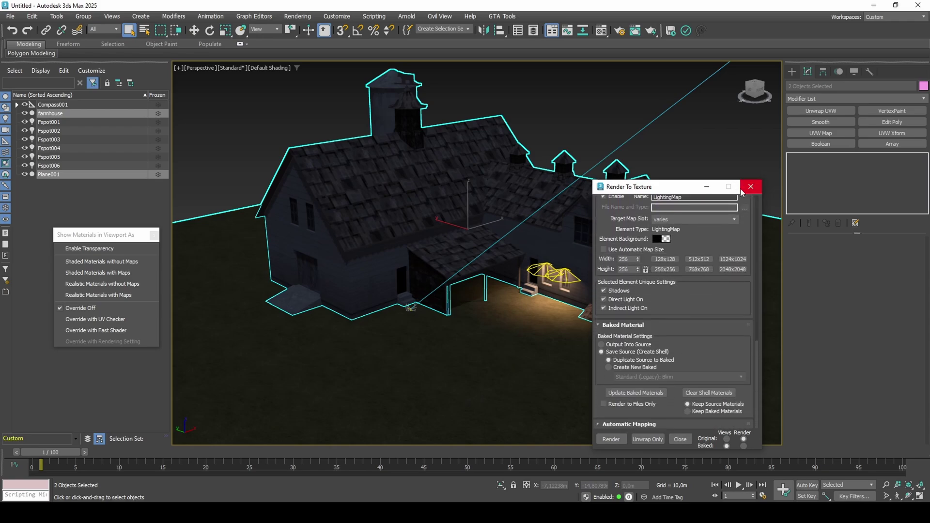
pyautogui.click(630, 368)
pyautogui.moveTo(693, 314); pyautogui.dragTo(693, 353)
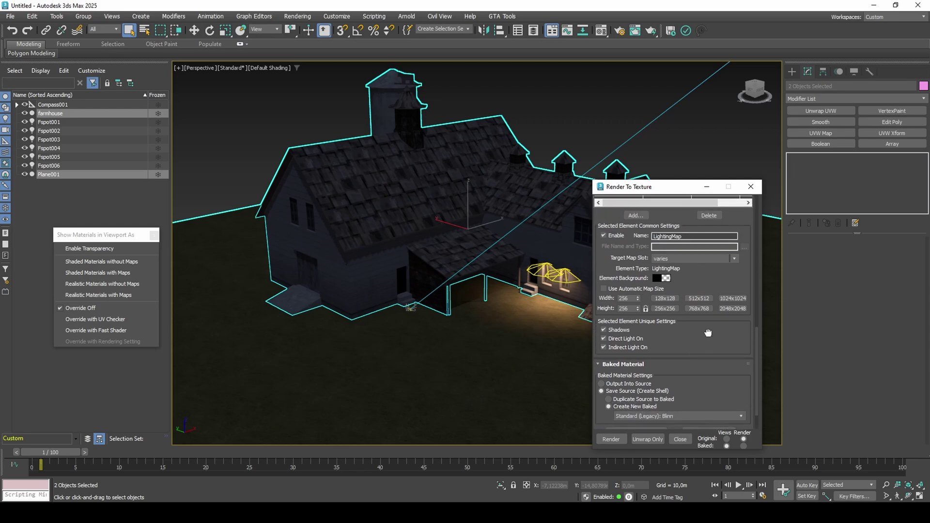
# Set the LightingMap element's target map slot to Diffuse Color and bake the lightmaps for the selected house and ground
pyautogui.click(718, 259)
pyautogui.click(693, 288)
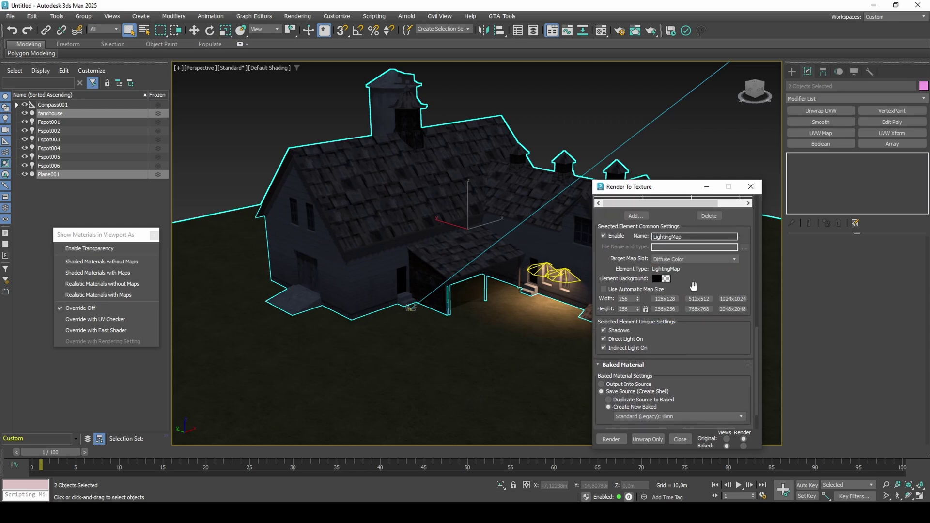
pyautogui.click(611, 440)
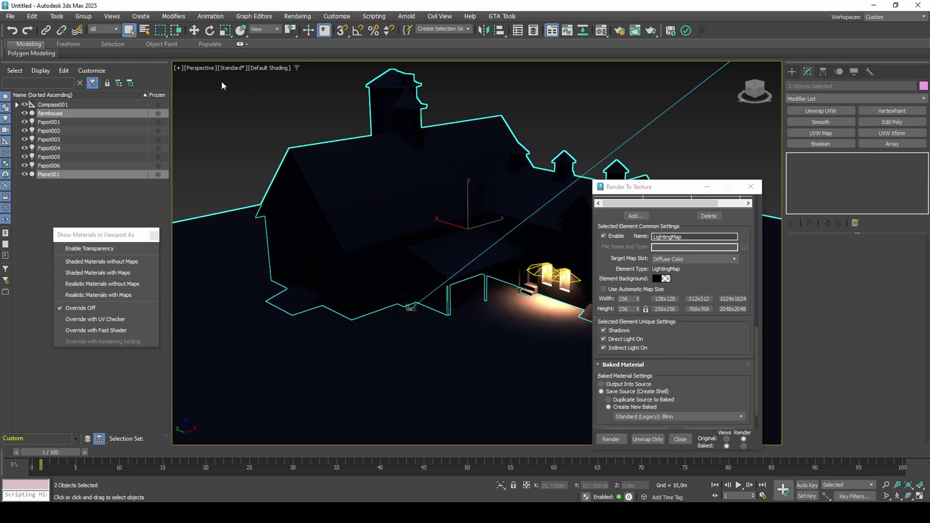
# Open Floating Viewport 1, move it clear of the main view, and close the Show Materials in Viewport As palette
pyautogui.click(178, 68)
pyautogui.moveTo(284, 216)
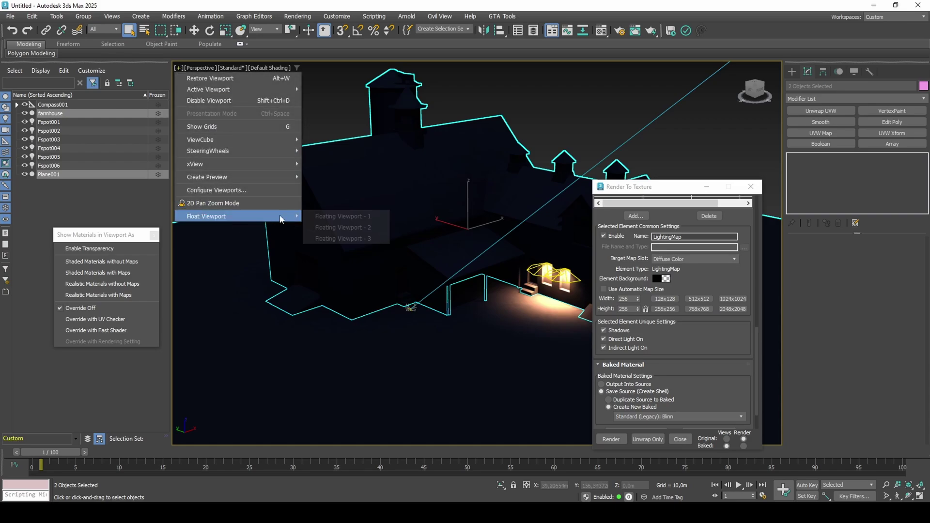
pyautogui.click(321, 216)
pyautogui.moveTo(447, 151); pyautogui.dragTo(140, 284)
pyautogui.click(154, 235)
pyautogui.moveTo(171, 378); pyautogui.dragTo(193, 338, button='middle')
# Set the floating viewport to Flat Color shading with Standard quality, and turn on Presentation Mode
pyautogui.click(95, 297)
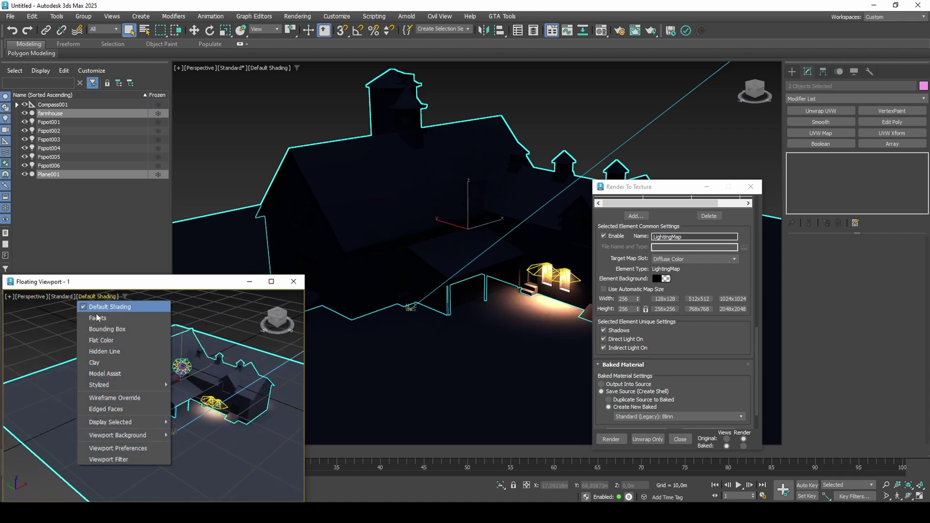
pyautogui.click(100, 340)
pyautogui.click(68, 297)
pyautogui.click(70, 331)
pyautogui.click(14, 298)
pyautogui.click(29, 323)
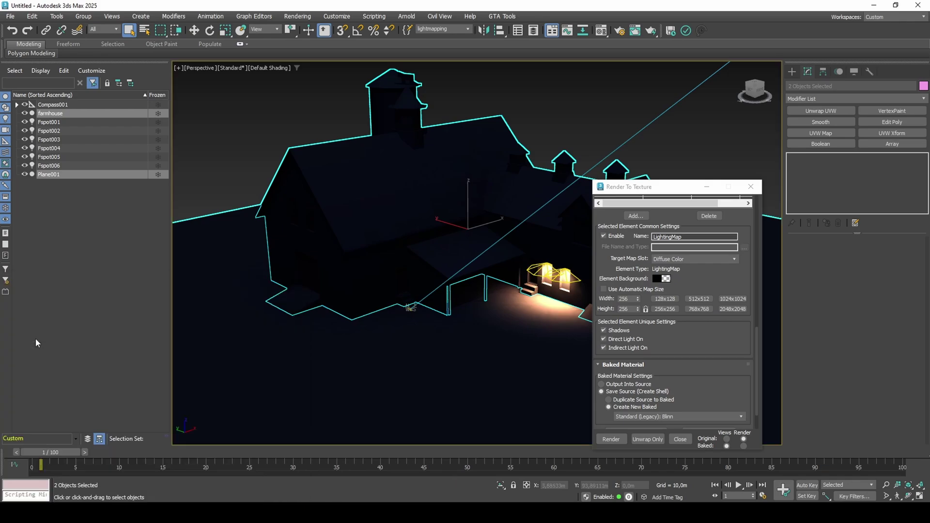
# Inspect the baked lighting on the ground beside the house up close, and turn off Presentation Mode in the floating viewport
pyautogui.keyDown('alt'); pyautogui.moveTo(176, 388); pyautogui.dragTo(166, 346, button='middle'); pyautogui.keyUp('alt')
pyautogui.scroll(4, 148, 364)
pyautogui.scroll(4, 147, 364)
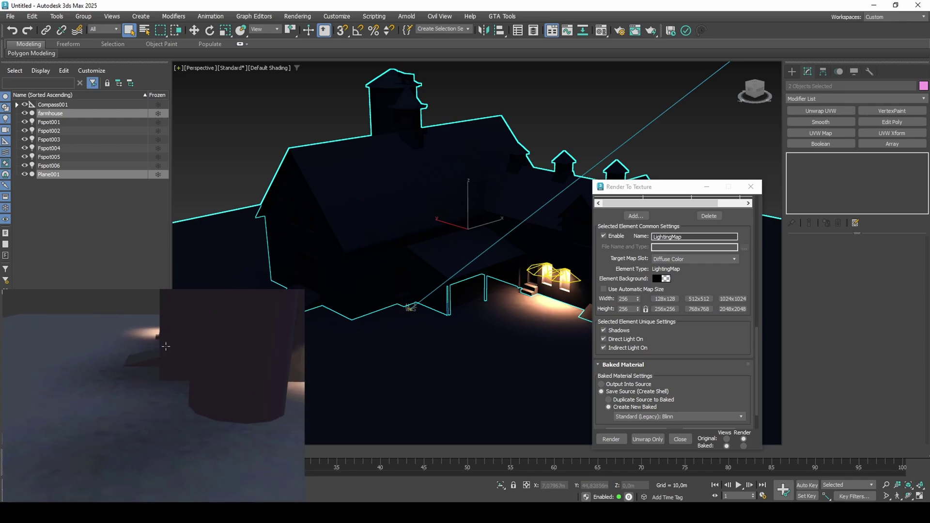
pyautogui.click(9, 298)
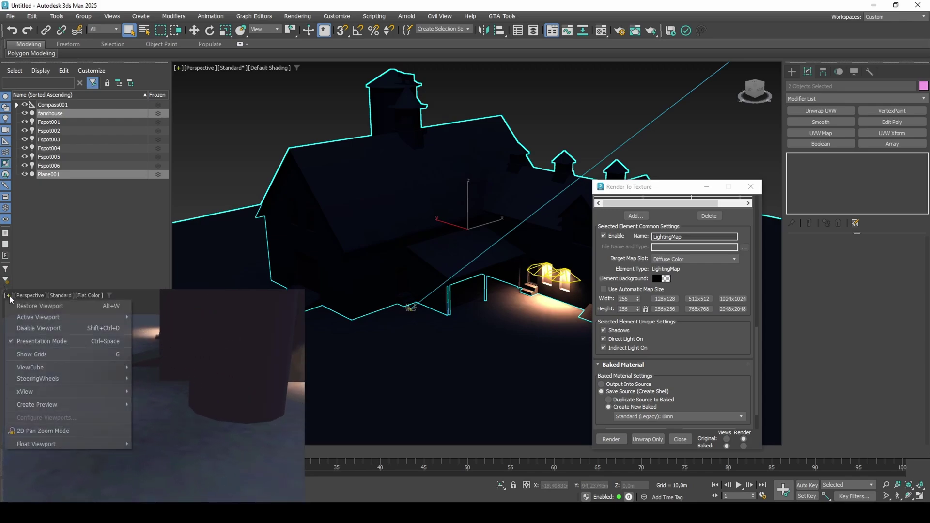
pyautogui.click(48, 338)
pyautogui.moveTo(82, 285); pyautogui.dragTo(79, 205)
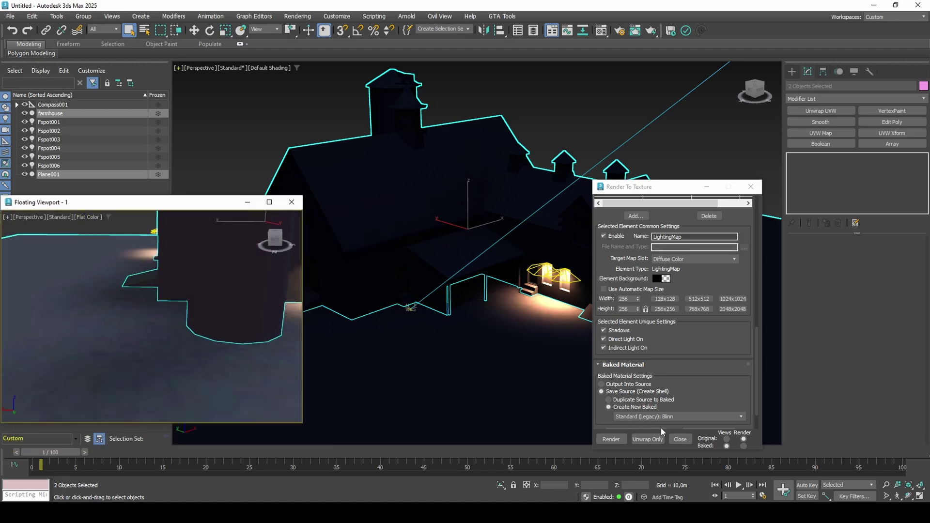
# With Auto Key on, change the daylight system's shadow type to Shadow Map with a size of 512
pyautogui.click(802, 484)
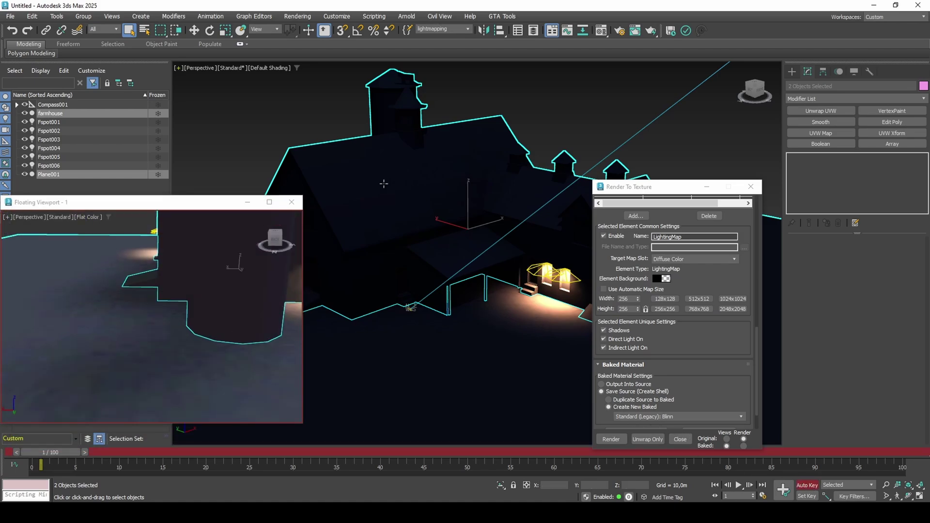
pyautogui.scroll(-10, 426, 224)
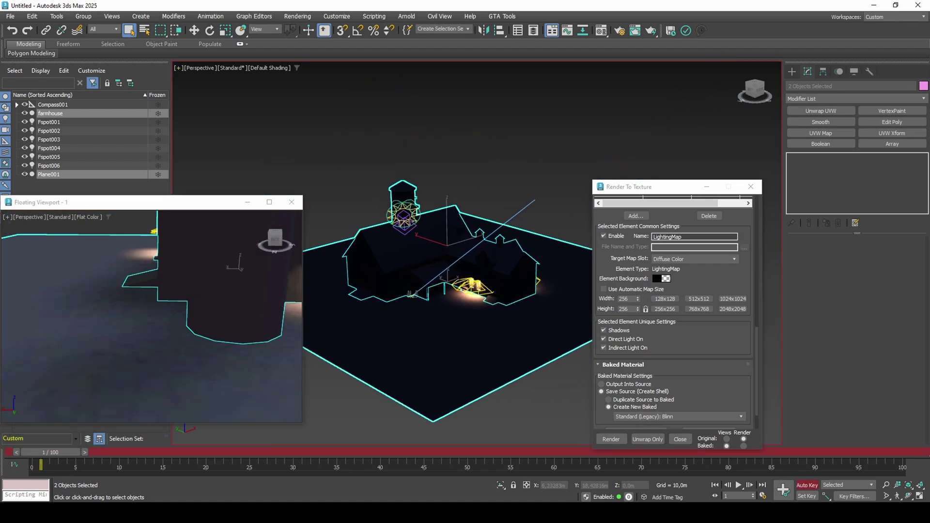
pyautogui.click(404, 216)
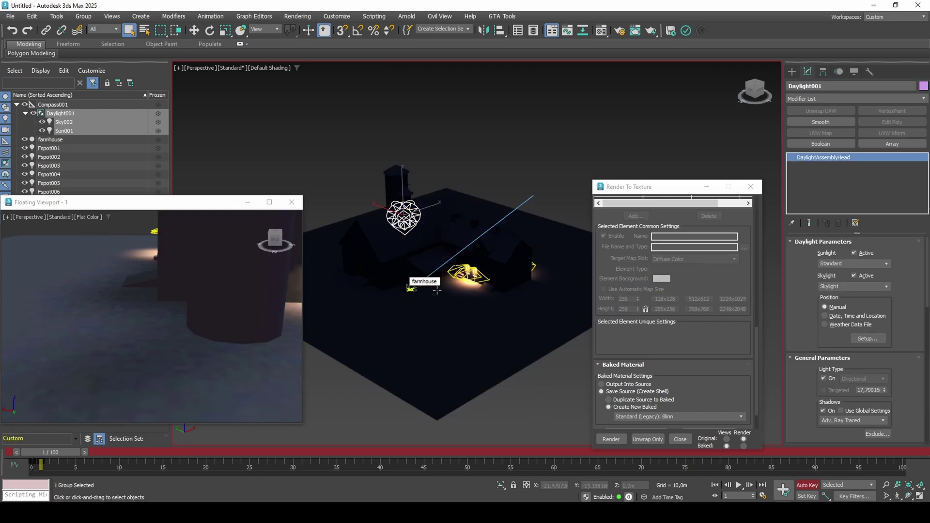
pyautogui.scroll(-5, 899, 358)
pyautogui.scroll(-1, 899, 363)
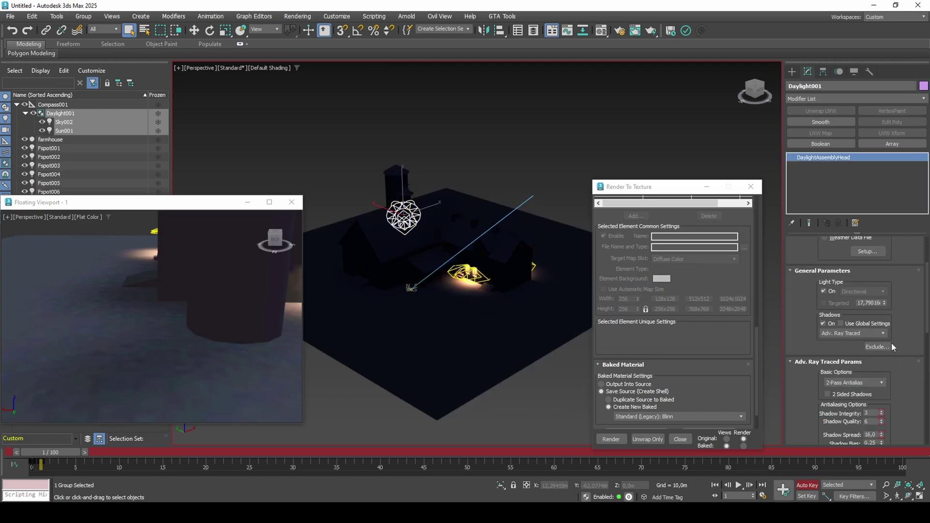
pyautogui.click(887, 333)
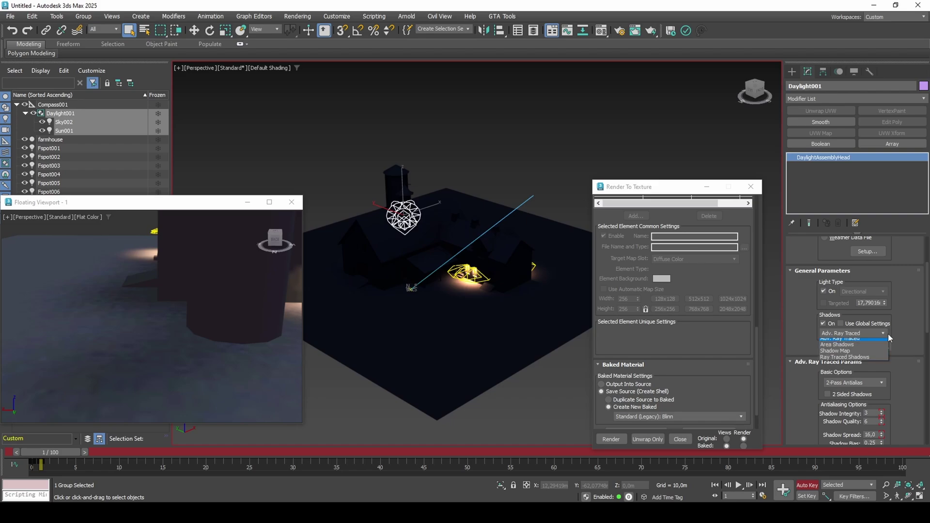
pyautogui.click(875, 355)
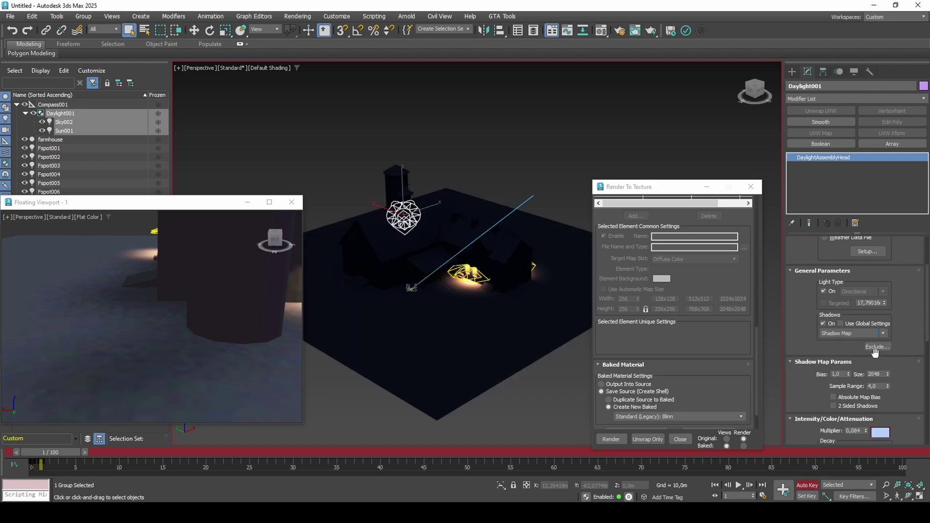
pyautogui.scroll(-1, 896, 365)
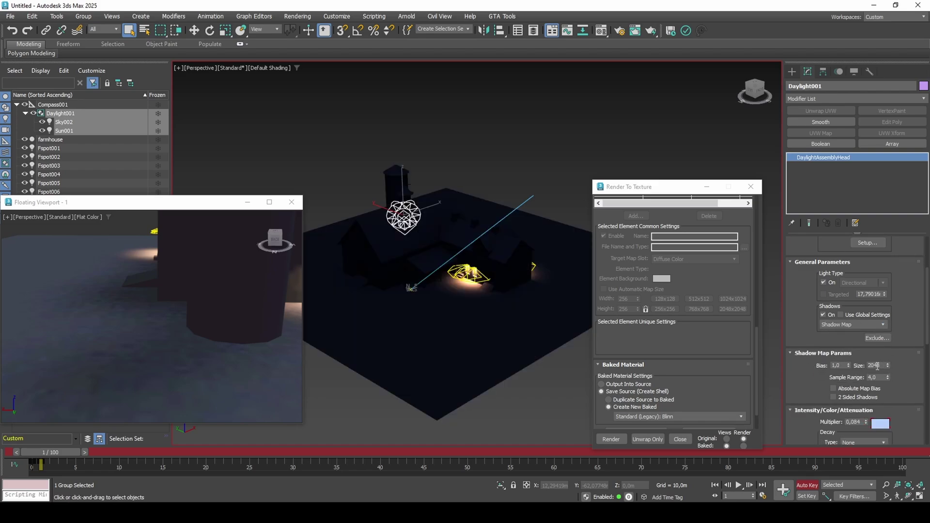
pyautogui.write('512')
pyautogui.press('Return')
# Turn Auto Key off and rebake the "lightmapping" selection set, overwriting the existing files, and check the baked shadows
pyautogui.scroll(6, 429, 290)
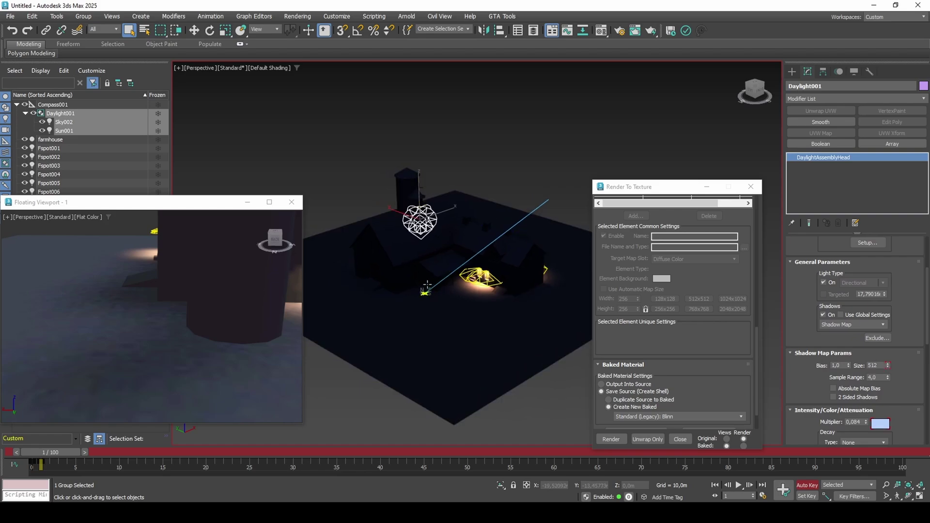
pyautogui.click(466, 31)
pyautogui.click(459, 38)
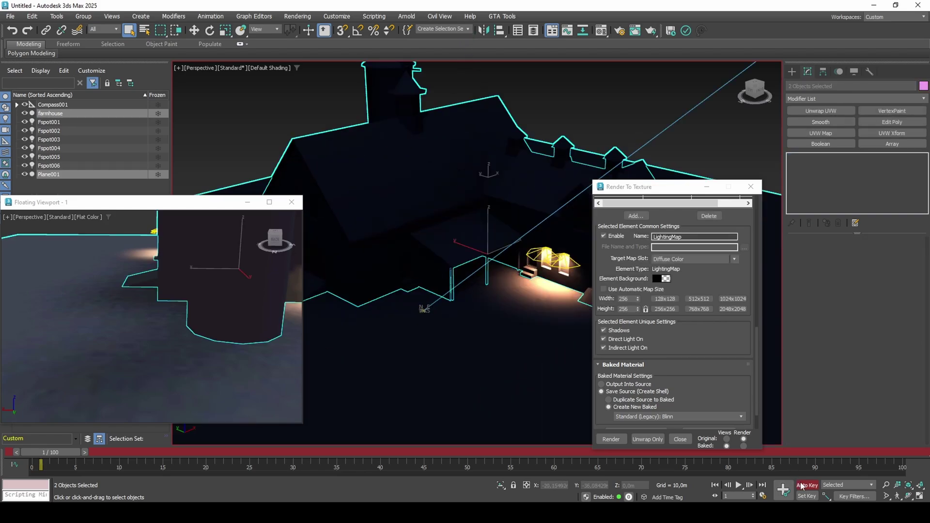
pyautogui.click(611, 440)
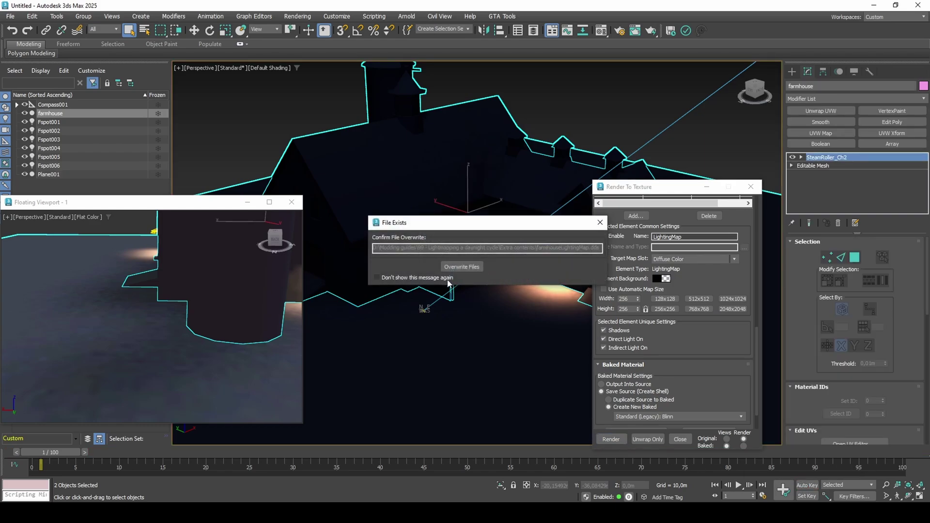
pyautogui.click(462, 267)
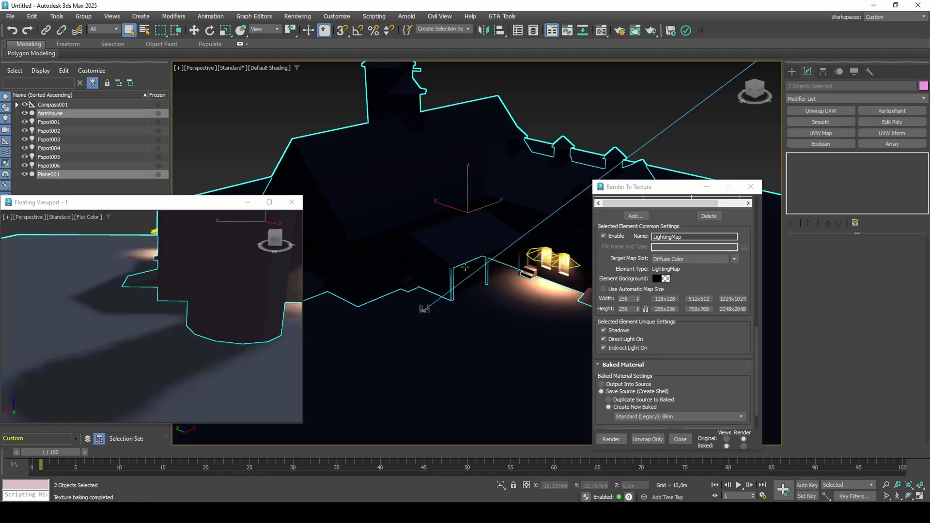
pyautogui.moveTo(188, 298); pyautogui.dragTo(94, 340, button='middle')
pyautogui.scroll(-3, 172, 323)
pyautogui.keyDown('alt'); pyautogui.moveTo(183, 327); pyautogui.dragTo(68, 314, button='middle'); pyautogui.keyUp('alt')
# Try baking the lightmaps at 128x128 and inspect the result around the house
pyautogui.click(674, 299)
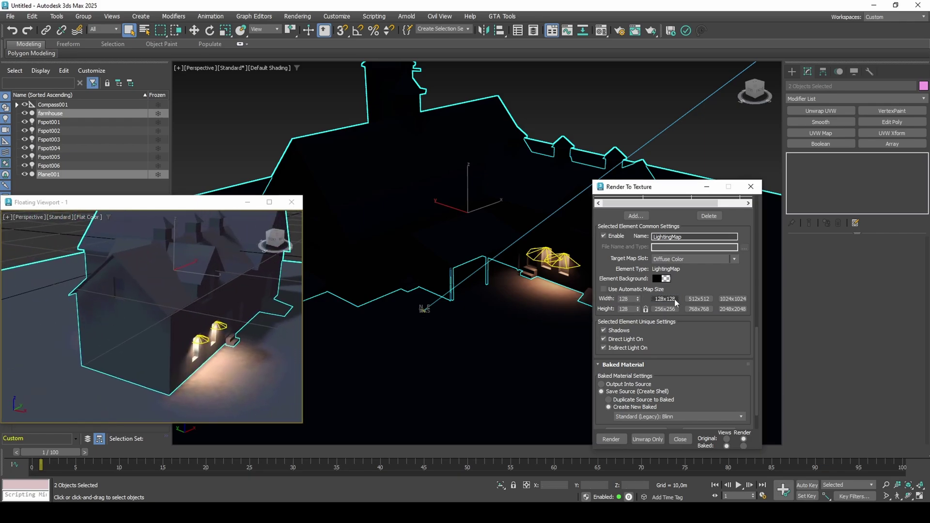
pyautogui.click(617, 439)
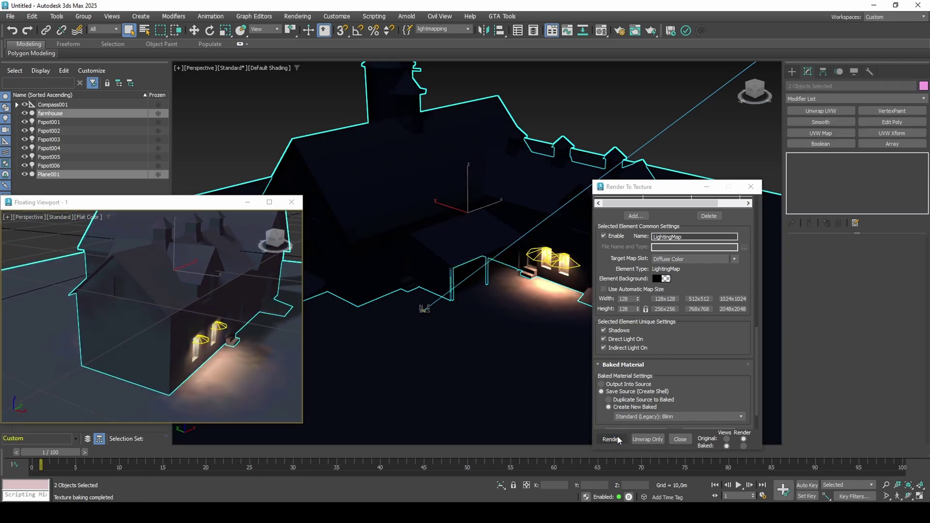
pyautogui.keyDown('alt'); pyautogui.moveTo(266, 347); pyautogui.dragTo(177, 326, button='middle'); pyautogui.keyUp('alt')
# Try baking the lightmaps at 512x512 and examine the lit windows and steps up close
pyautogui.click(700, 299)
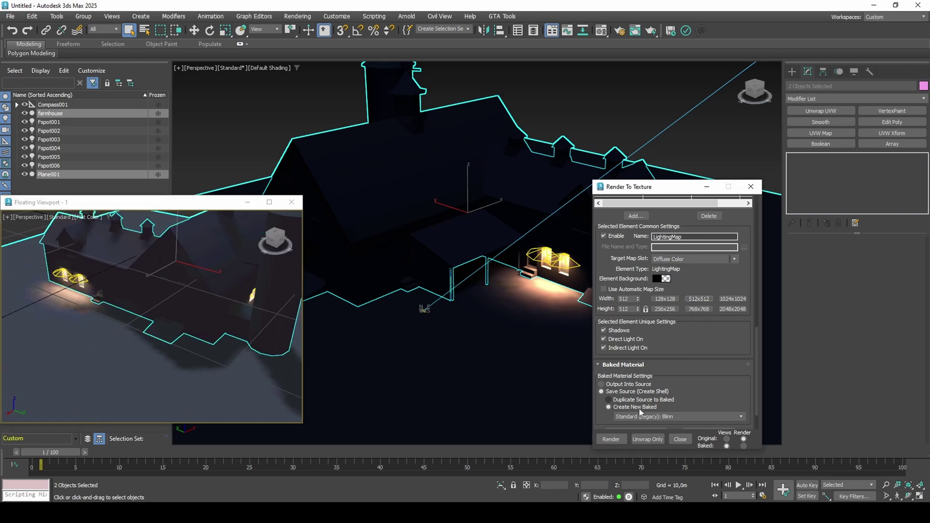
pyautogui.click(611, 440)
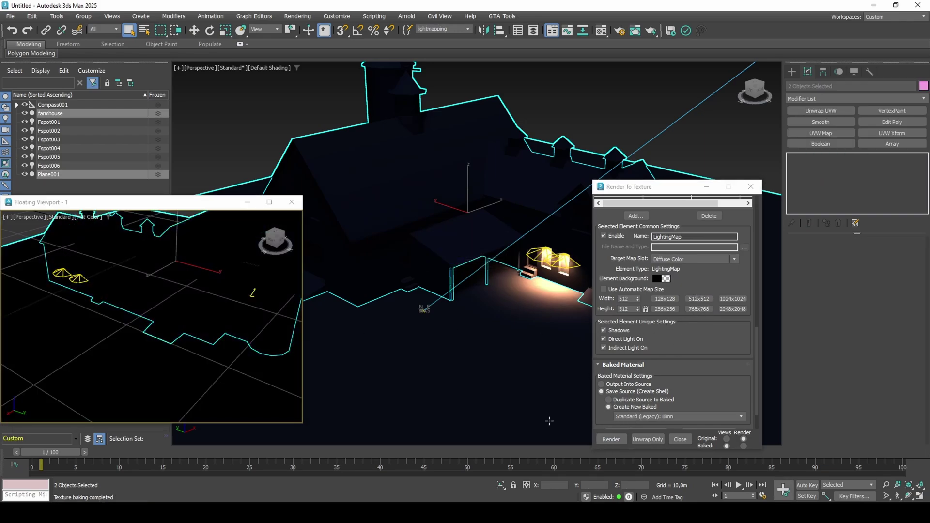
pyautogui.keyDown('alt'); pyautogui.moveTo(201, 322); pyautogui.dragTo(373, 322, button='middle'); pyautogui.keyUp('alt')
pyautogui.scroll(8, 257, 295)
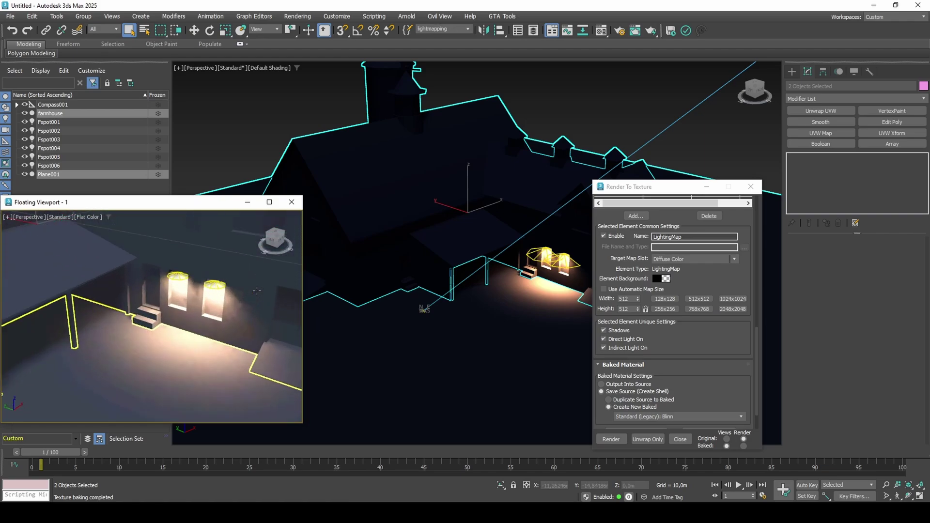
pyautogui.moveTo(214, 313)
pyautogui.mouseDown(button='middle')
pyautogui.moveTo(227, 332)
pyautogui.moveTo(212, 320)
pyautogui.mouseUp(button='middle')
# Set the lightmap size to 256x256, rebake, and check the lighting around the house
pyautogui.click(665, 309)
pyautogui.click(612, 440)
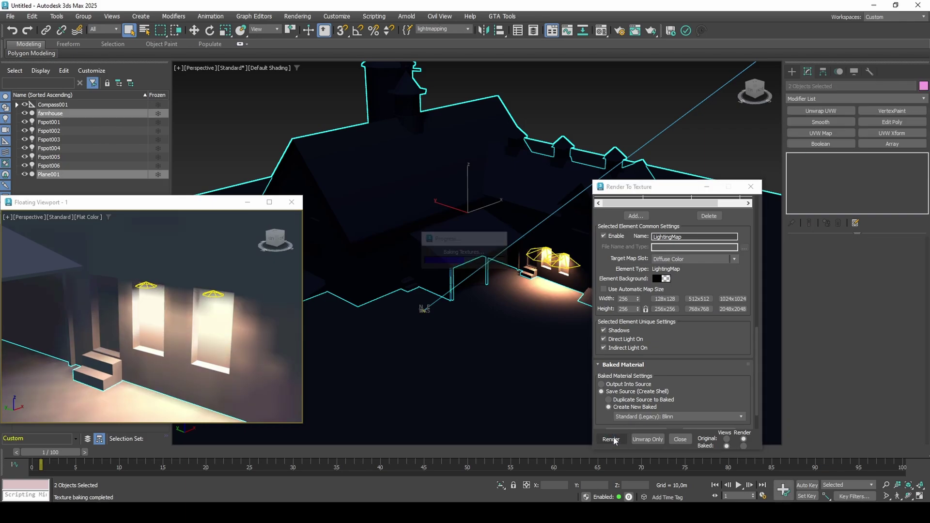
pyautogui.scroll(-12, 210, 294)
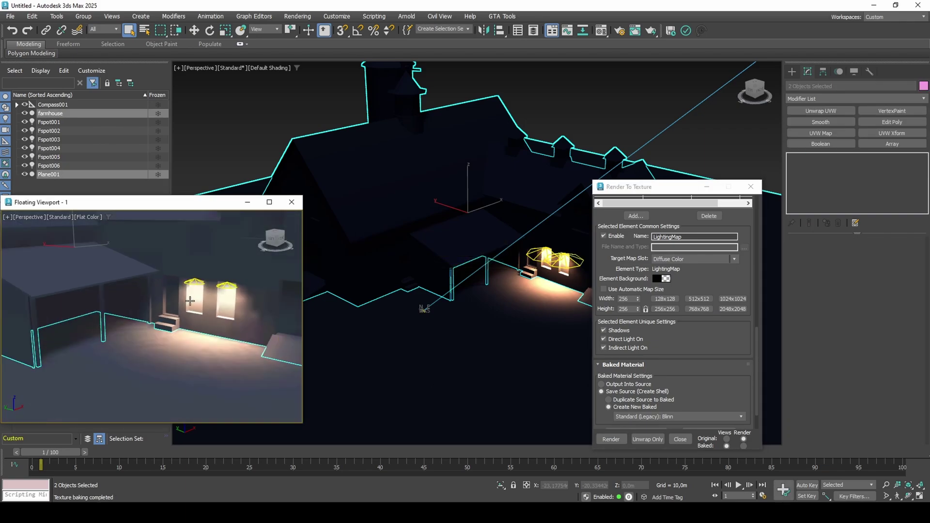
pyautogui.moveTo(221, 310)
pyautogui.keyDown('alt'); pyautogui.mouseDown(button='middle')
pyautogui.moveTo(327, 309)
pyautogui.moveTo(224, 319)
pyautogui.mouseUp(button='middle'); pyautogui.keyUp('alt')
pyautogui.scroll(1, 223, 319)
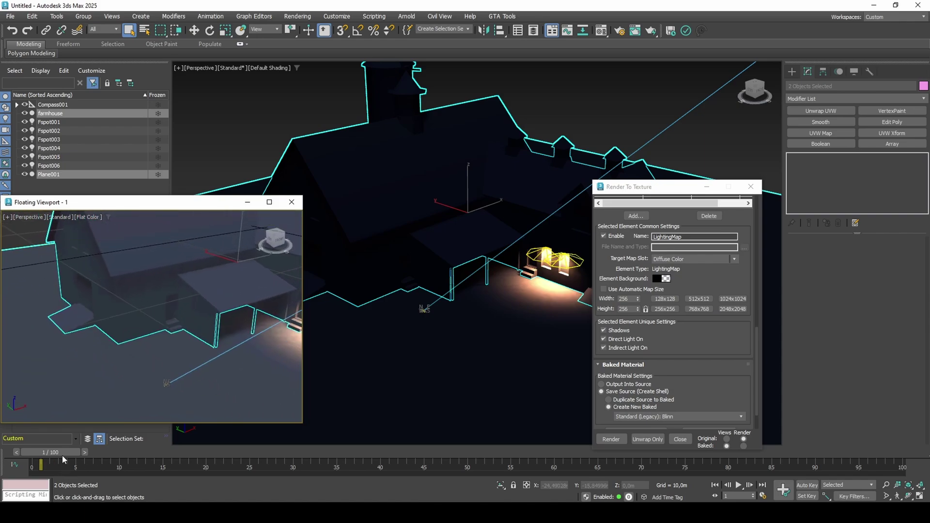
# Go to frame 0 and clear the shell materials, keeping the source materials
pyautogui.moveTo(63, 458); pyautogui.dragTo(48, 455)
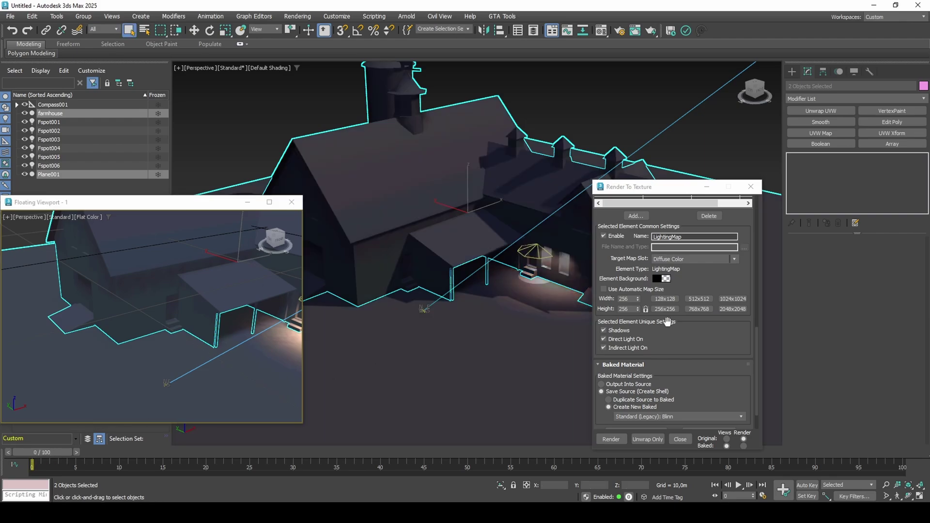
pyautogui.scroll(-2, 716, 362)
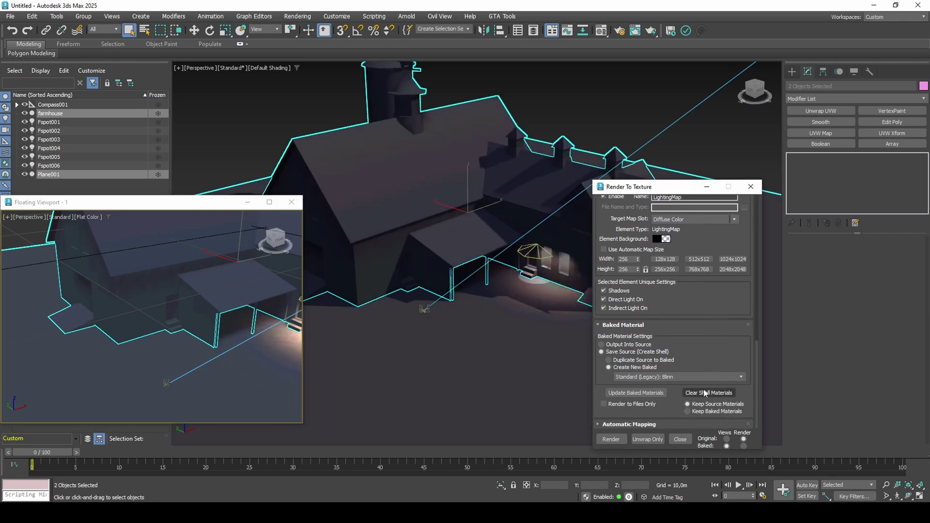
pyautogui.moveTo(515, 343); pyautogui.dragTo(516, 346, button='middle')
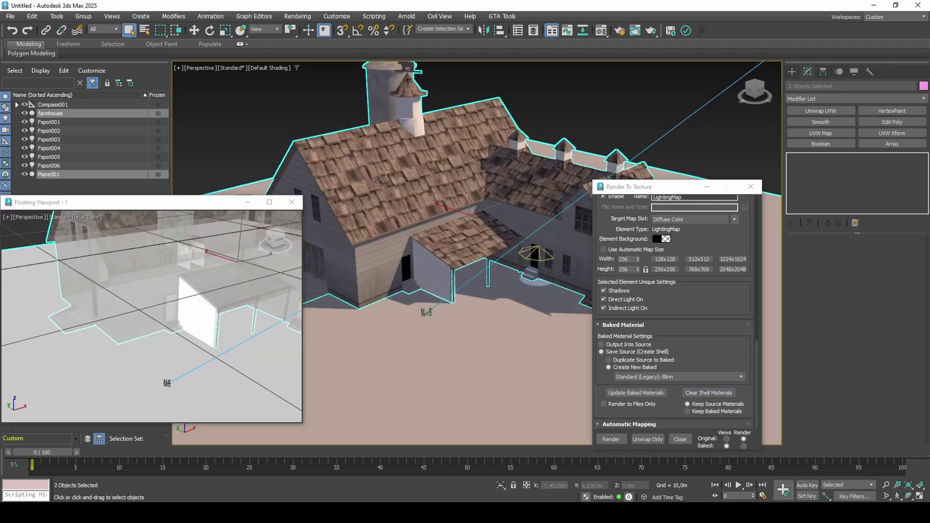
# Change the floating viewport's material display so the farmhouse and ground show with their texture maps
pyautogui.click(60, 217)
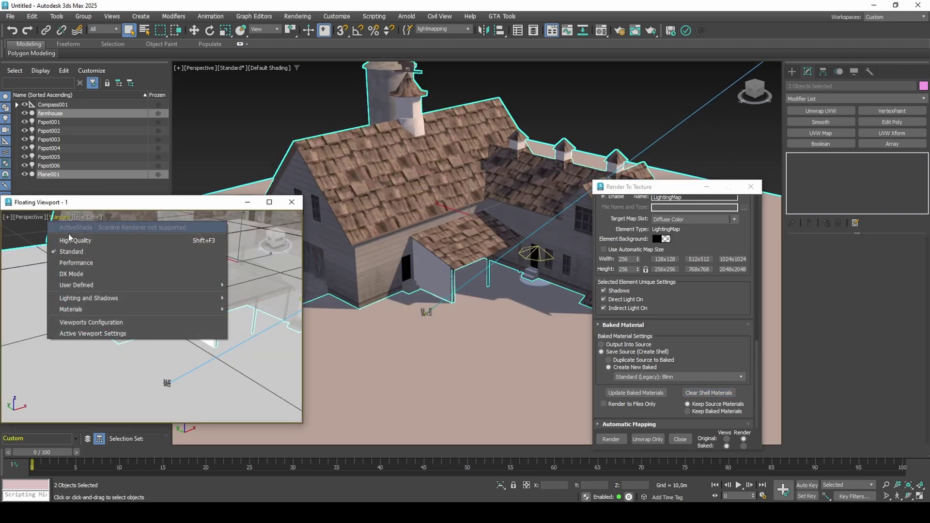
pyautogui.moveTo(119, 308)
pyautogui.click(241, 308)
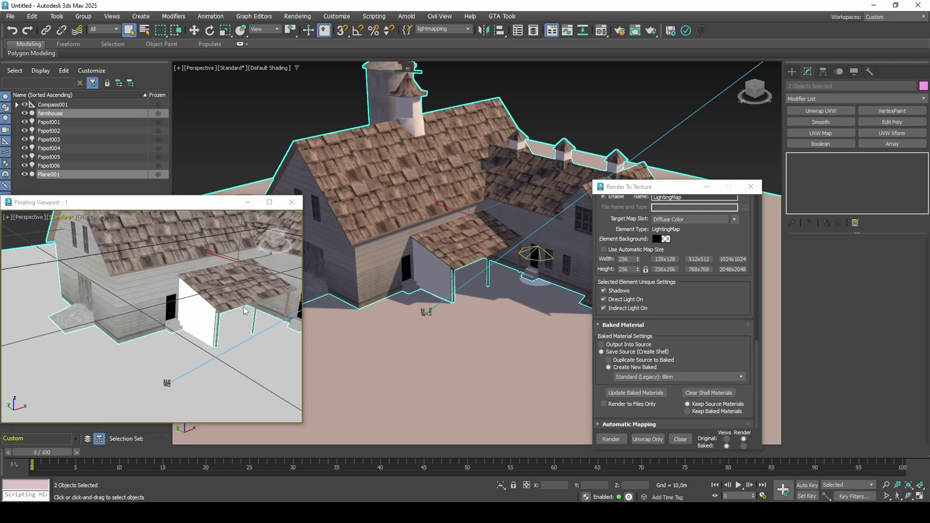
pyautogui.click(62, 217)
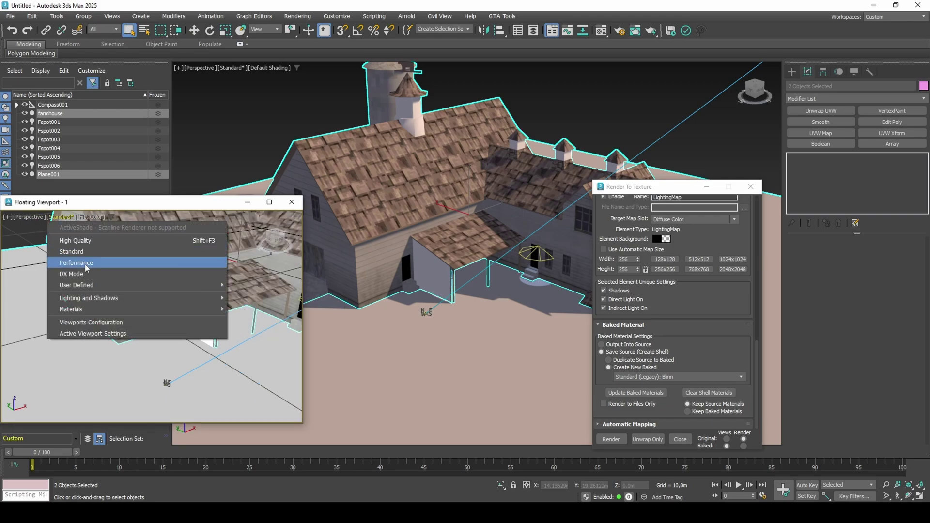
pyautogui.moveTo(118, 309)
pyautogui.click(268, 330)
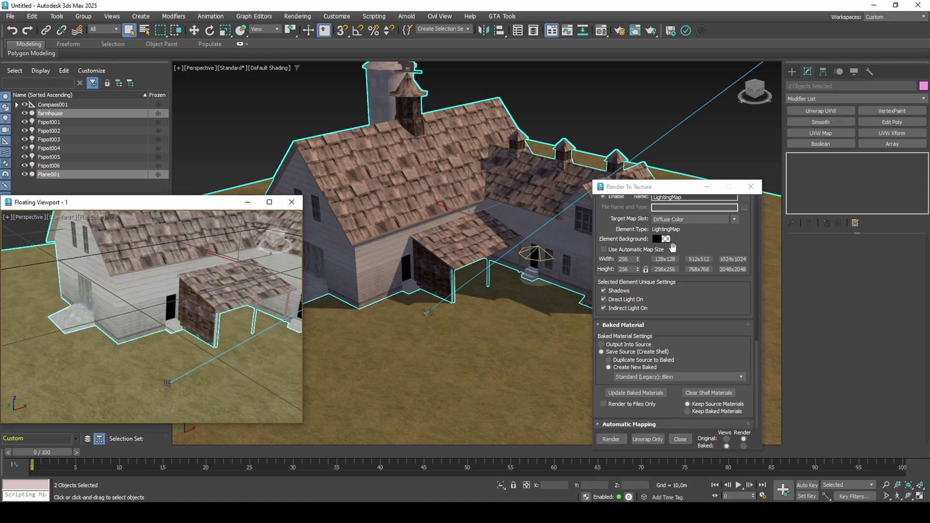
# Rename the lighting bake element as LightingMapD and set the baked material to output into the source
pyautogui.scroll(1, 698, 245)
pyautogui.click(707, 206)
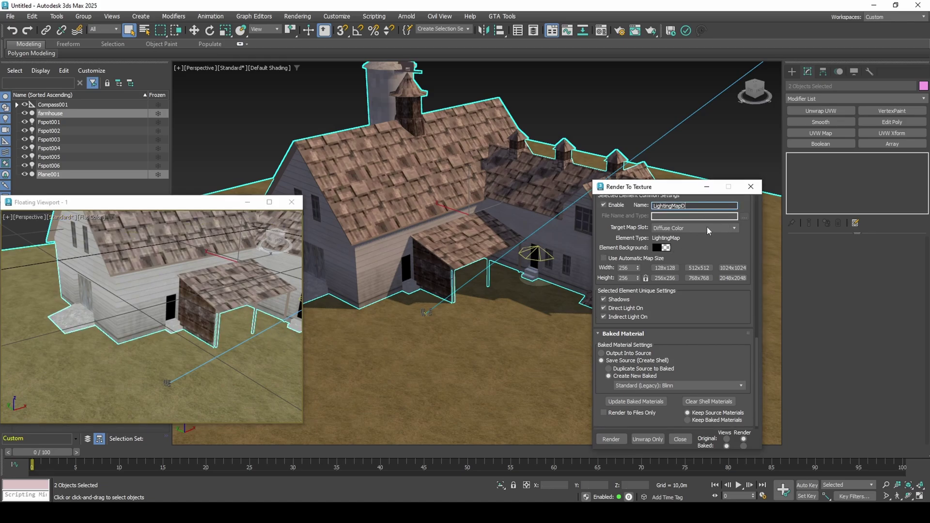
pyautogui.scroll(-1, 706, 238)
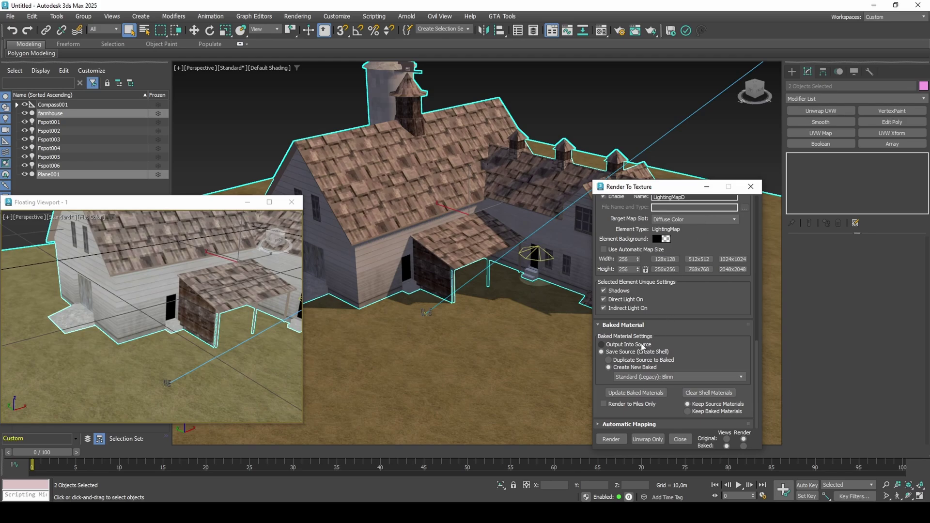
pyautogui.click(643, 345)
pyautogui.click(700, 221)
pyautogui.click(699, 221)
# Pick the ground plane's material into the first sample slot and copy its diffuse texture map
pyautogui.click(543, 314)
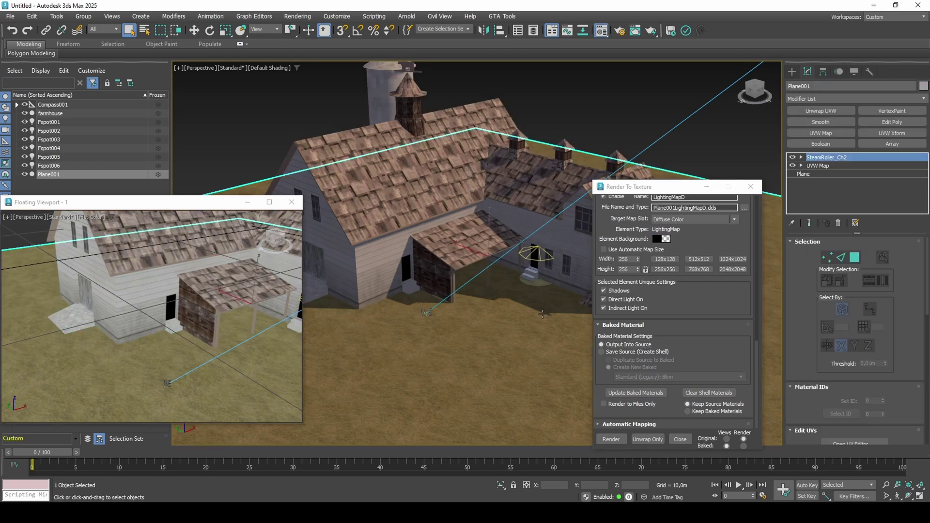
pyautogui.press('m')
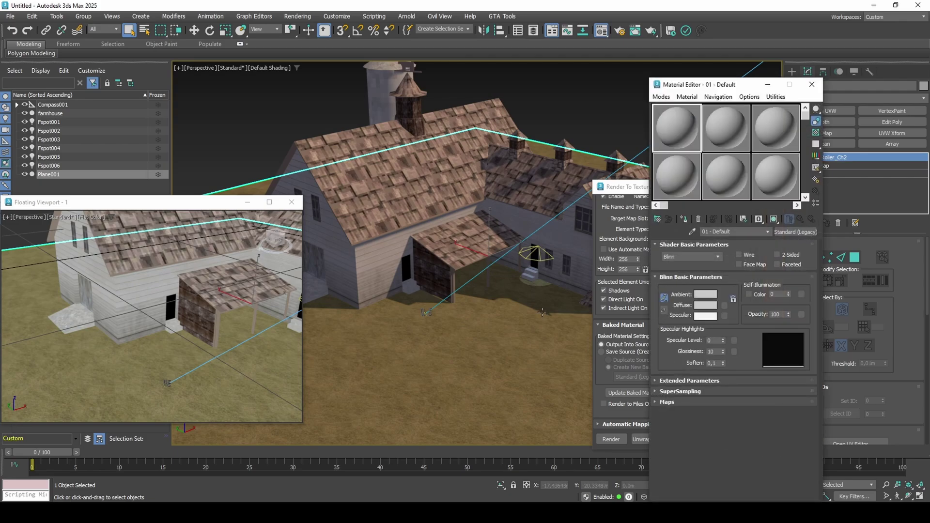
pyautogui.click(692, 232)
pyautogui.click(560, 320)
pyautogui.rightClick(724, 305)
pyautogui.click(739, 340)
# Change the ground material to an RW Material and paste the copied grass map as its texture
pyautogui.click(796, 233)
pyautogui.doubleClick(413, 321)
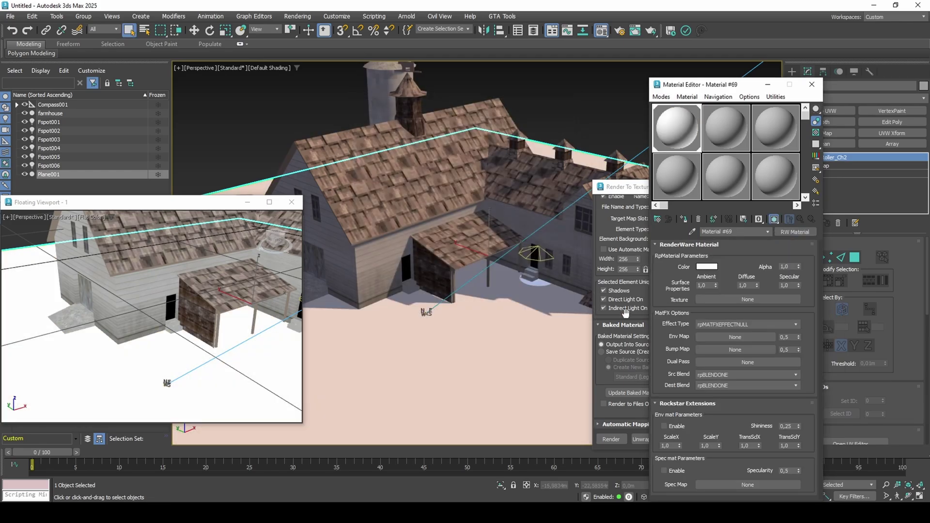
pyautogui.rightClick(731, 300)
pyautogui.click(734, 305)
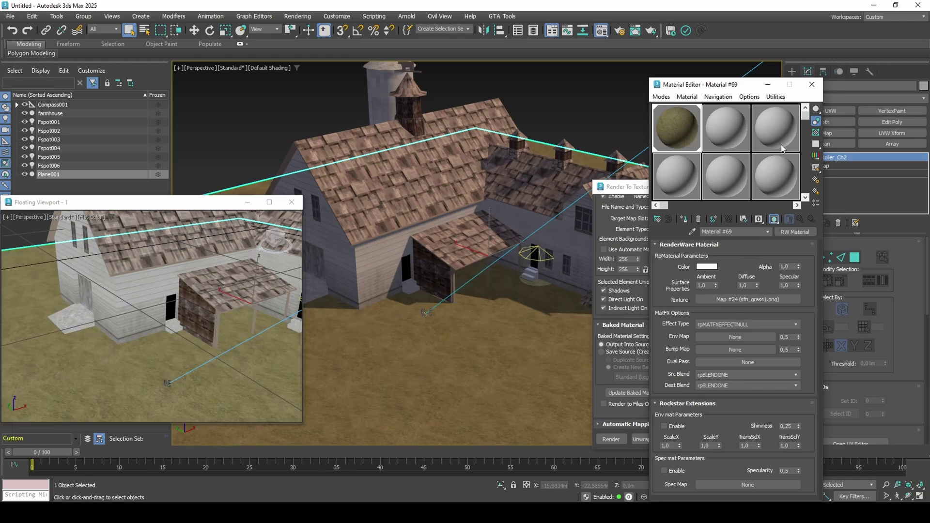
pyautogui.click(813, 85)
# Try to key the doorway spotlight off at frame 0 and on at frame 1 with Auto Key
pyautogui.click(537, 256)
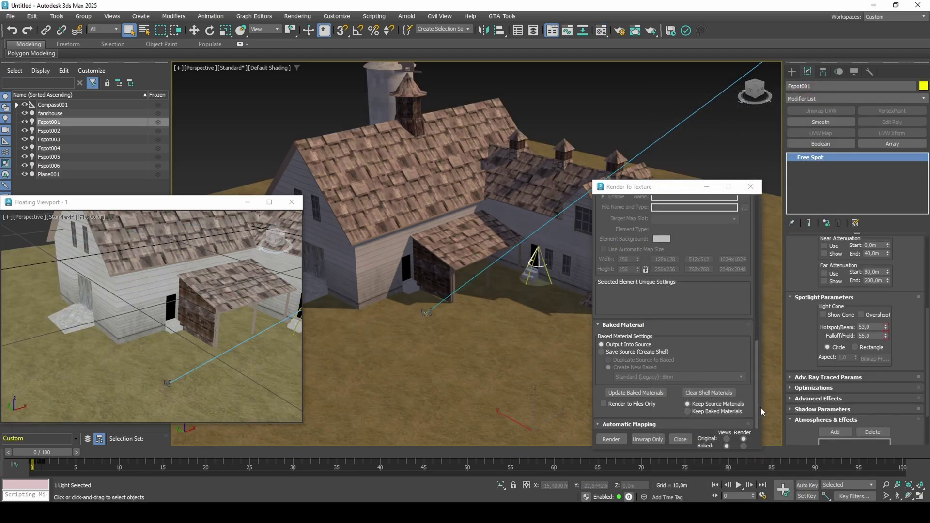
pyautogui.click(814, 485)
pyautogui.scroll(3, 904, 353)
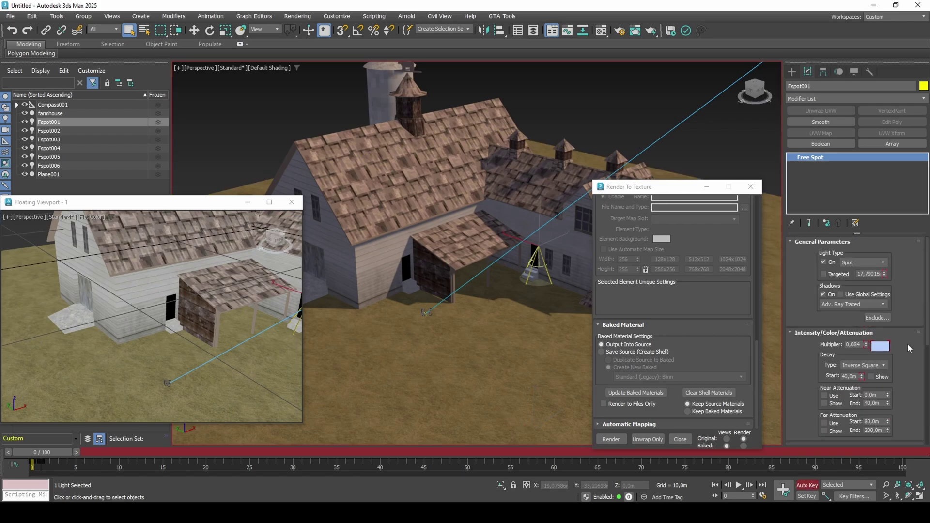
pyautogui.click(827, 263)
pyautogui.click(79, 453)
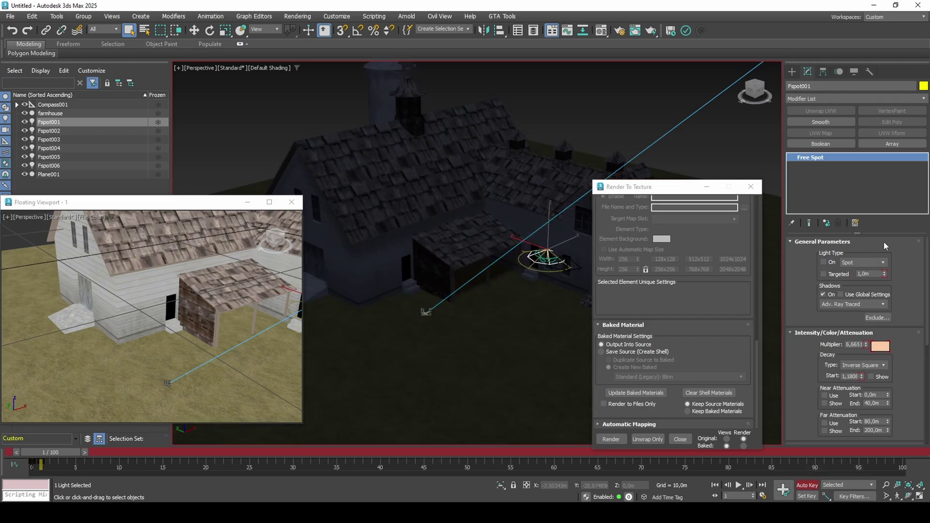
pyautogui.click(834, 264)
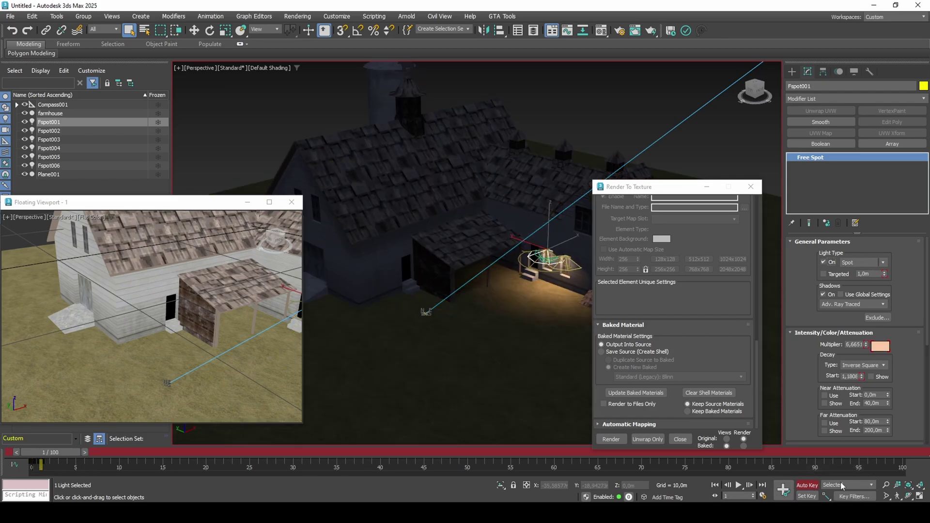
pyautogui.moveTo(63, 455); pyautogui.dragTo(49, 455)
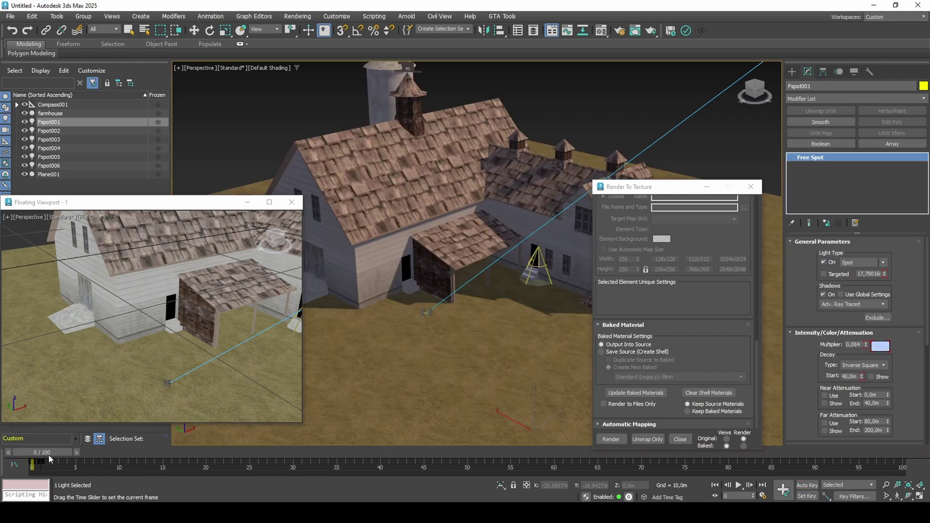
# Try switching the doorway spotlight off at frame 0 with Auto Key, and on at frame 1 without it
pyautogui.click(811, 486)
pyautogui.click(824, 262)
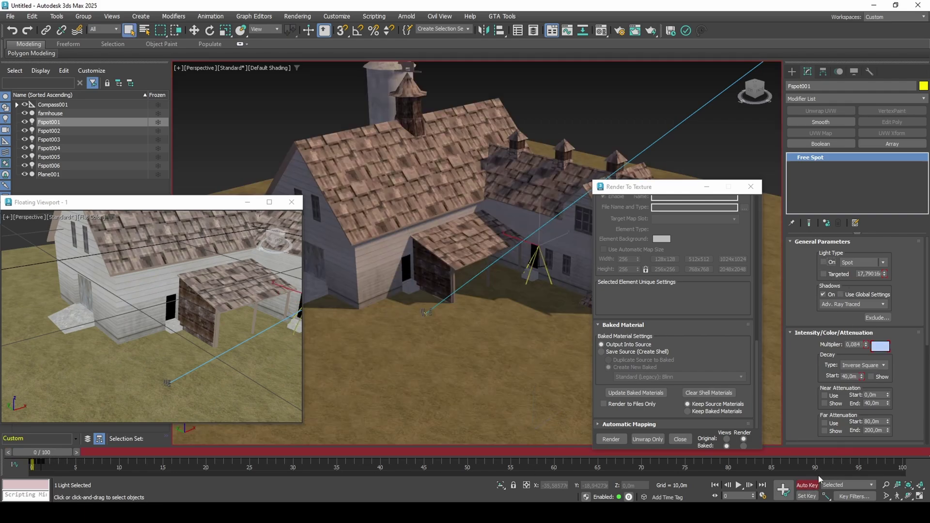
pyautogui.click(808, 486)
pyautogui.click(76, 454)
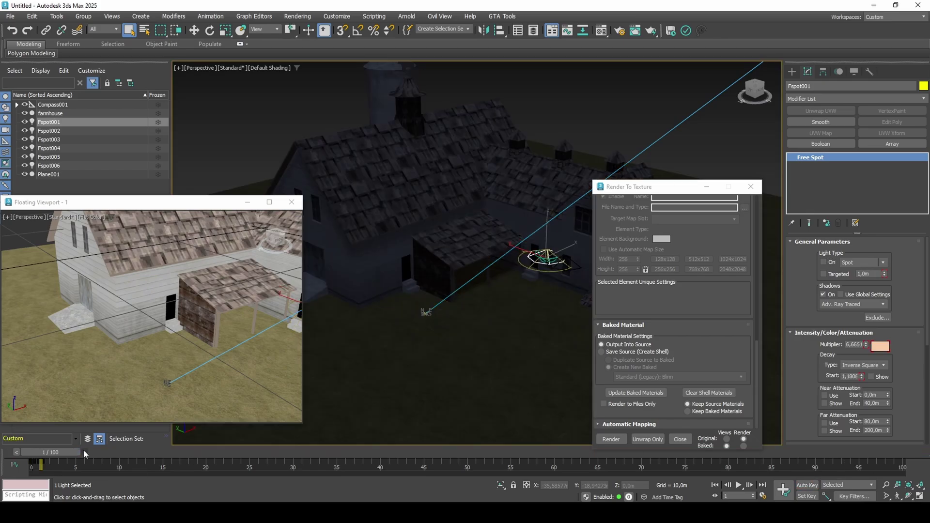
pyautogui.moveTo(546, 335); pyautogui.dragTo(437, 357, button='middle')
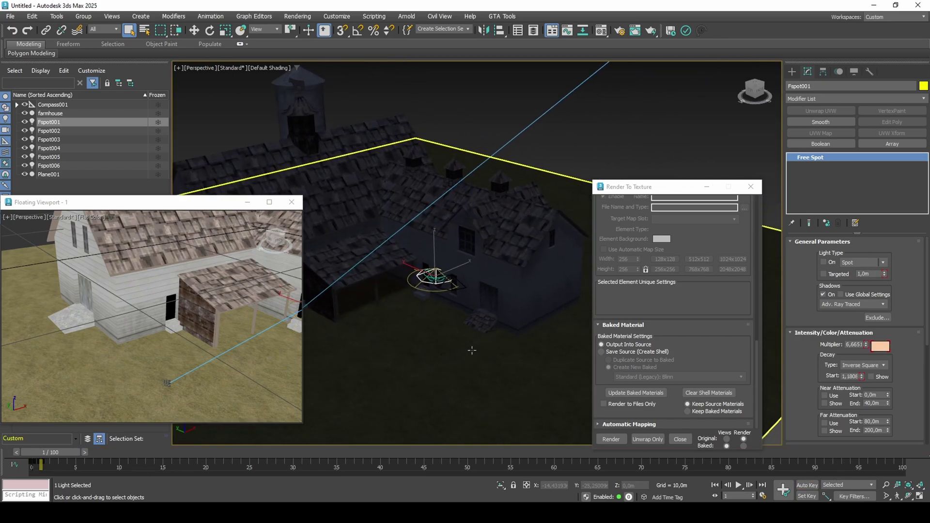
pyautogui.moveTo(46, 457)
pyautogui.mouseDown()
pyautogui.moveTo(34, 455)
pyautogui.moveTo(48, 455)
pyautogui.mouseUp()
pyautogui.click(823, 262)
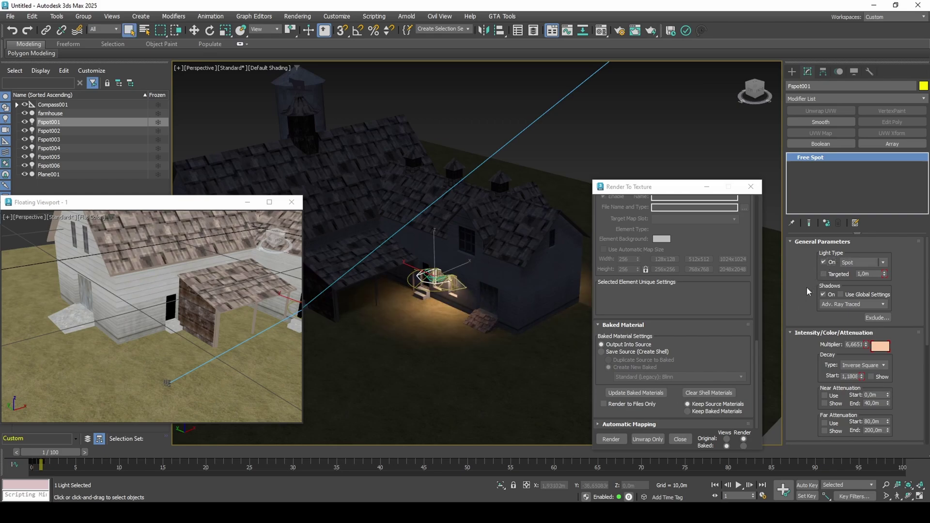
# Key the doorway spotlight's multiplier to 0 at frame 0 and compare the lighting with frame 1
pyautogui.moveTo(53, 455); pyautogui.dragTo(66, 452)
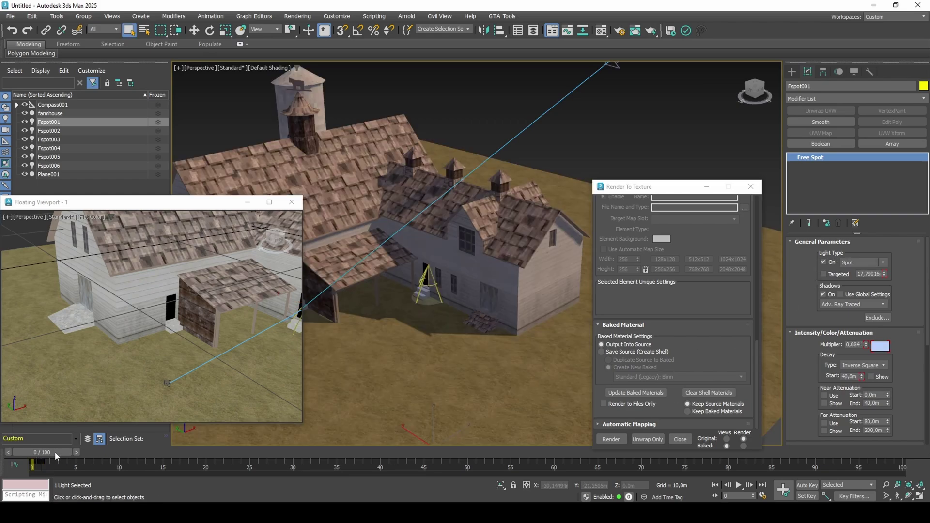
pyautogui.click(808, 485)
pyautogui.rightClick(867, 347)
pyautogui.click(807, 485)
pyautogui.click(75, 452)
pyautogui.moveTo(67, 451)
pyautogui.mouseDown()
pyautogui.moveTo(54, 452)
pyautogui.moveTo(62, 453)
pyautogui.mouseUp()
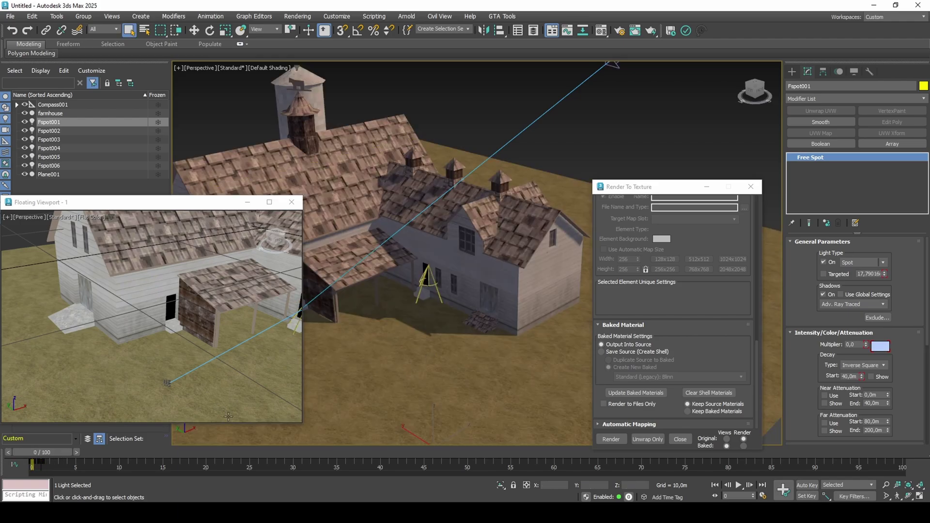
pyautogui.click(78, 452)
pyautogui.keyDown('alt'); pyautogui.moveTo(485, 227); pyautogui.dragTo(373, 256, button='middle'); pyautogui.keyUp('alt')
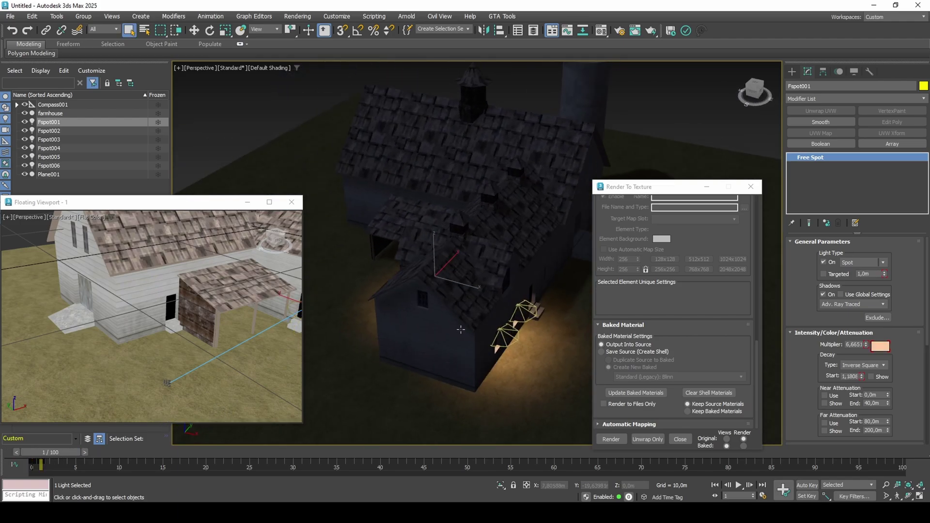
pyautogui.moveTo(54, 451); pyautogui.dragTo(45, 453)
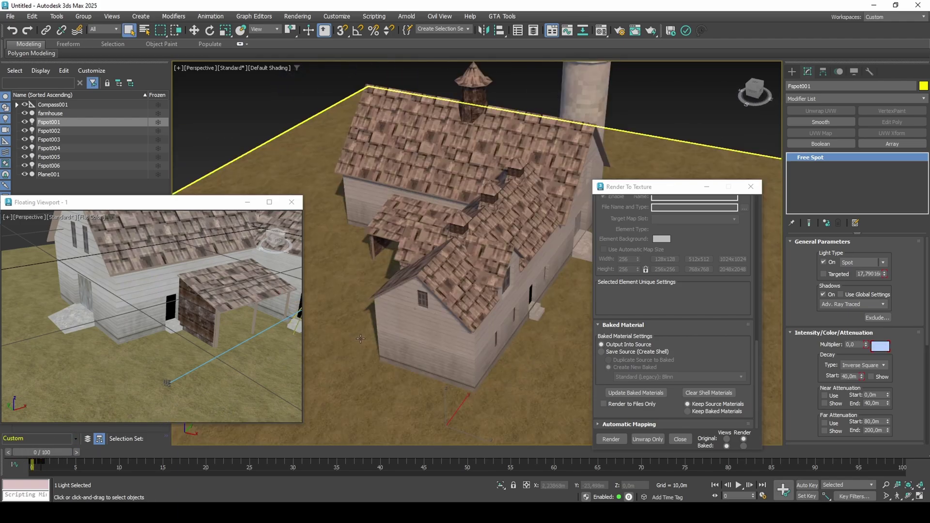
# Select the farmhouse and ground plane, set the target map slot to texmap_pass2, and bake the day lightmaps
pyautogui.keyDown('alt'); pyautogui.moveTo(361, 395); pyautogui.dragTo(509, 336, button='middle'); pyautogui.keyUp('alt')
pyautogui.click(514, 334)
pyautogui.keyDown('ctrl'); pyautogui.click(543, 261); pyautogui.keyUp('ctrl')
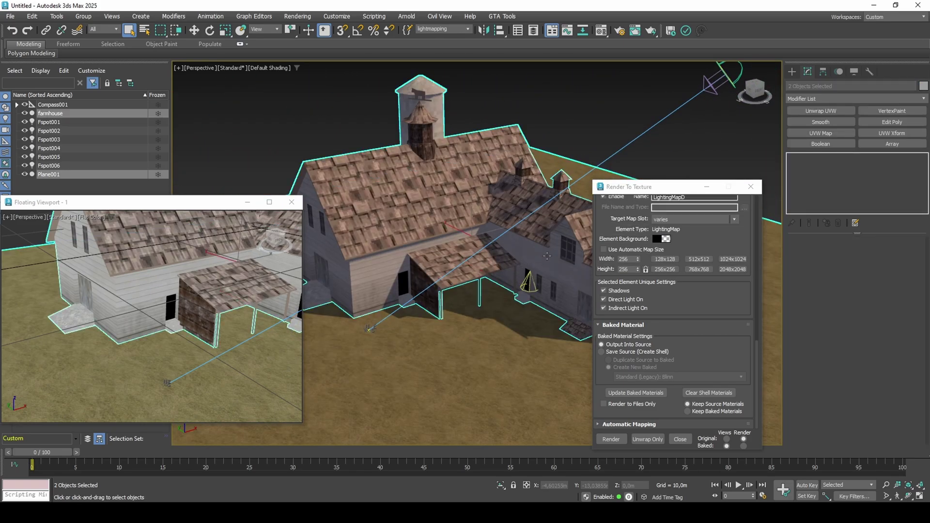
pyautogui.click(684, 220)
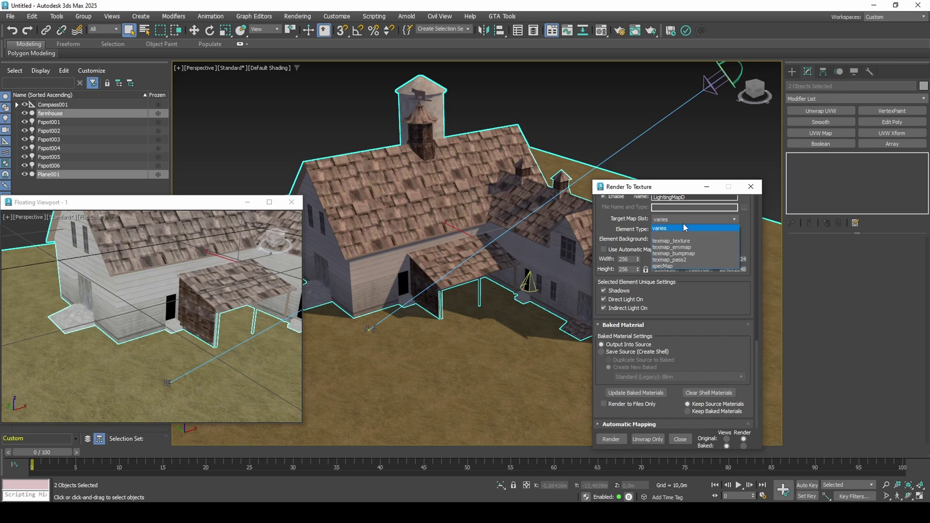
pyautogui.click(685, 260)
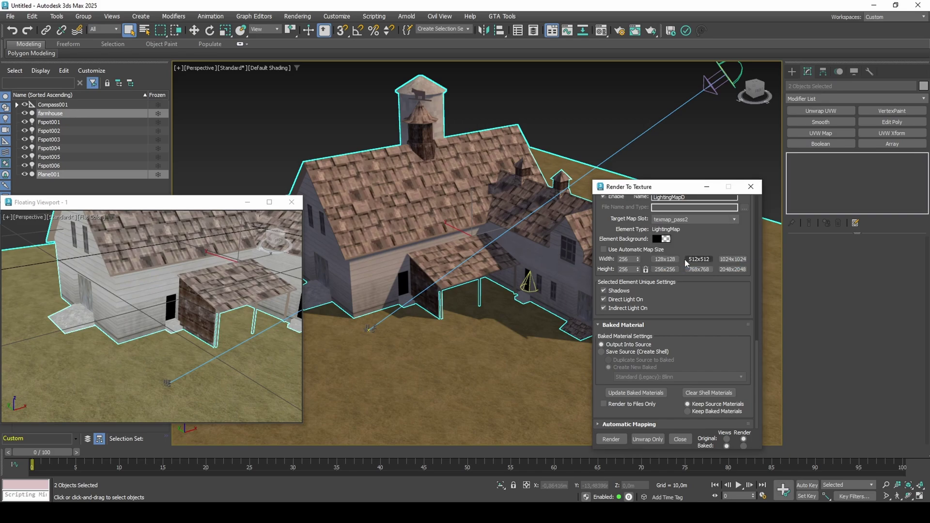
pyautogui.click(623, 437)
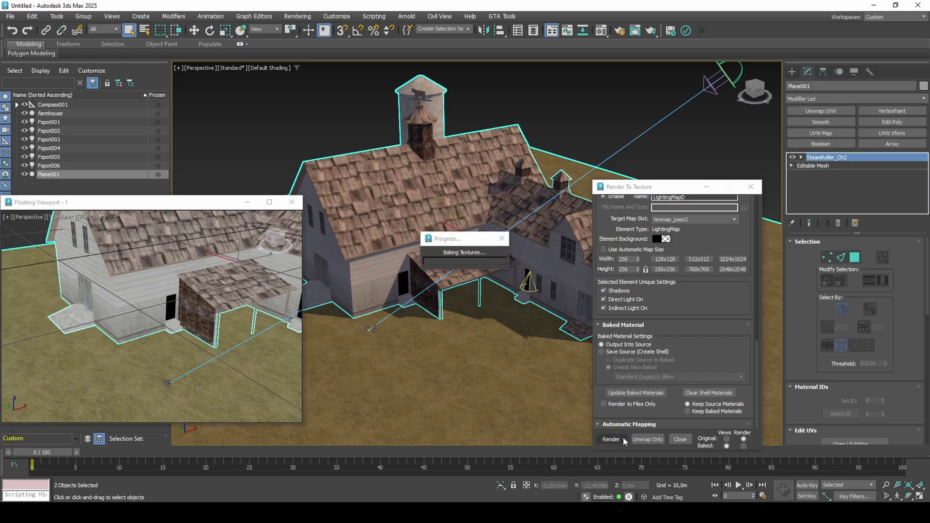
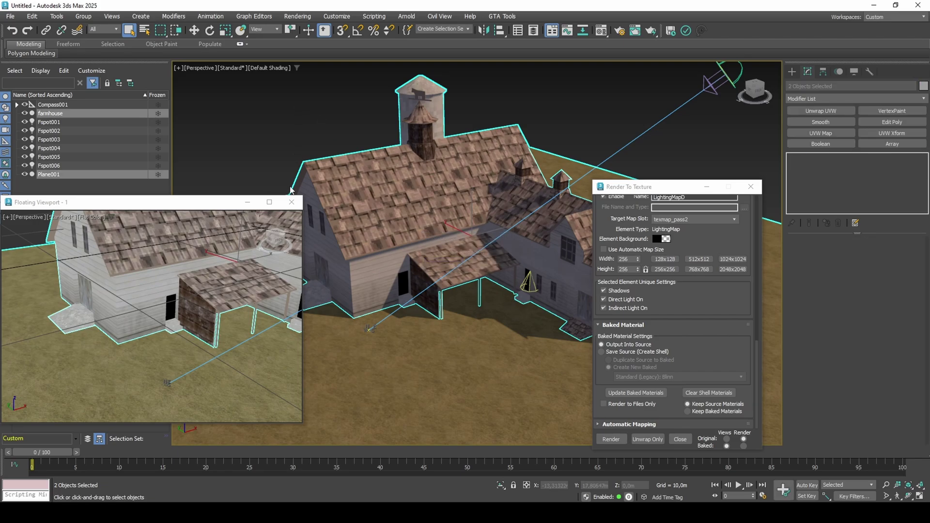
# Close the floating viewport and open the Parameters Collector
pyautogui.click(291, 202)
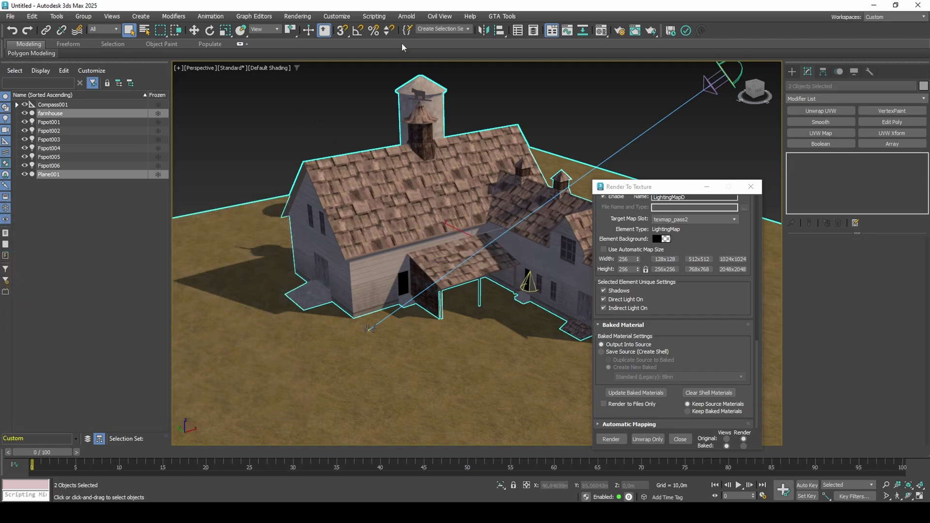
pyautogui.click(310, 18)
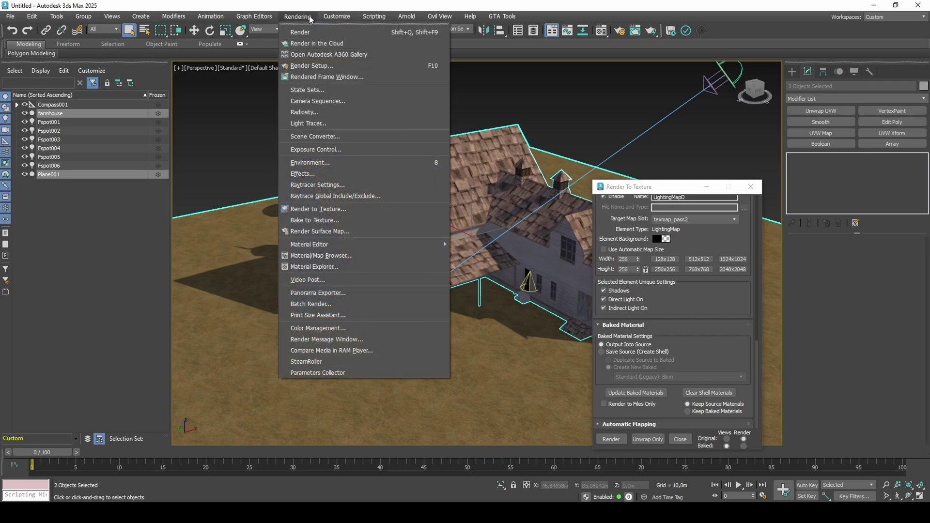
pyautogui.click(335, 369)
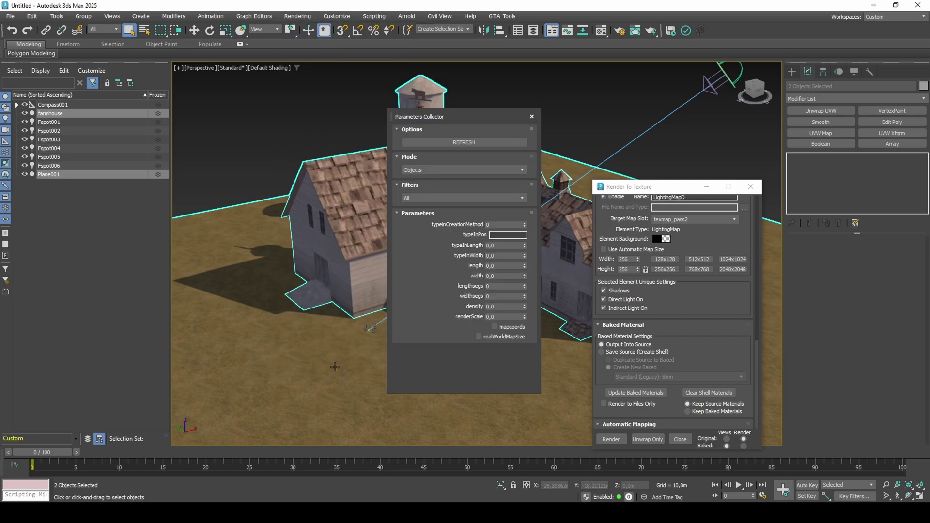
# Load the materials of the selected farmhouse and ground plane into the Slate Material Editor
pyautogui.press('m')
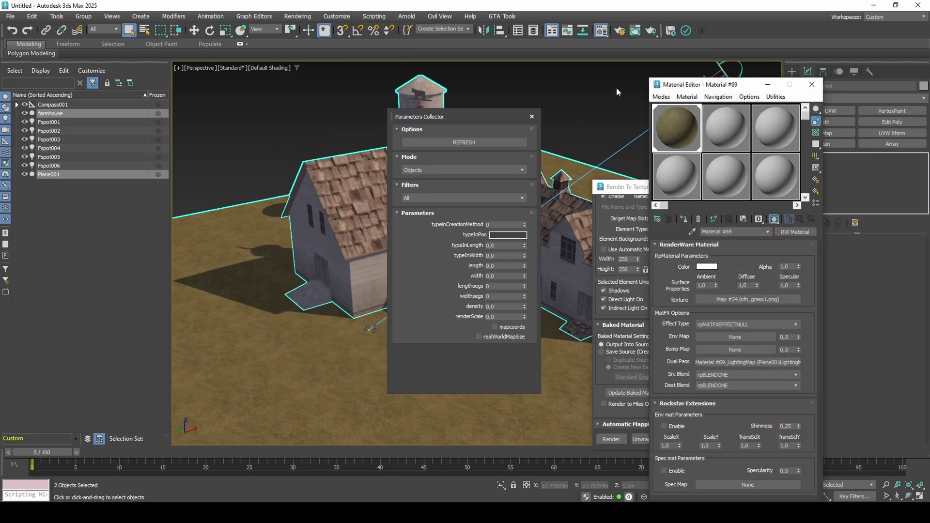
pyautogui.click(665, 97)
pyautogui.click(671, 121)
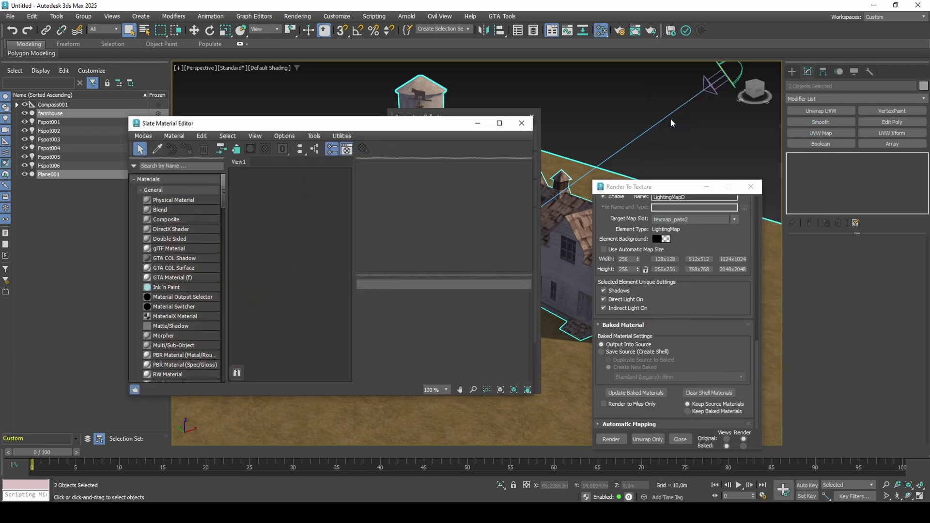
pyautogui.click(177, 136)
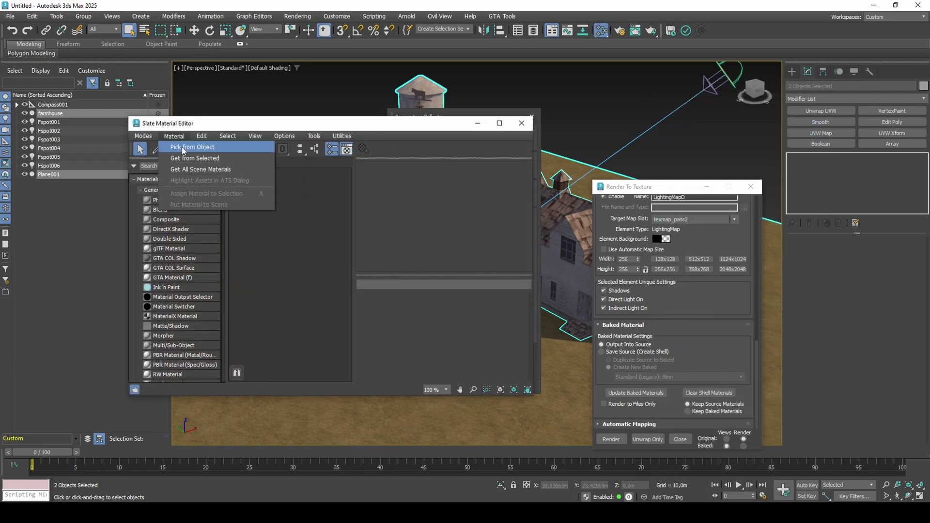
pyautogui.click(191, 162)
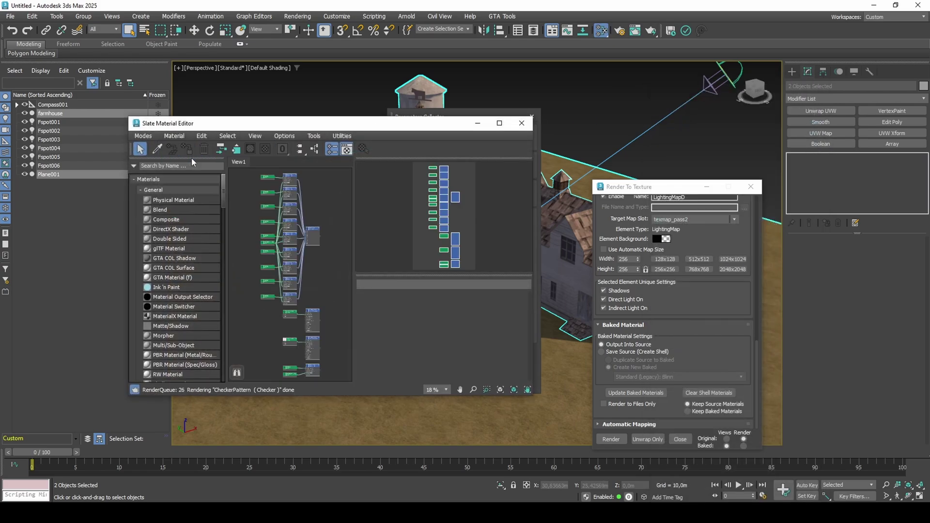
# Examine the Dual Pass map of Material #61 and shift the material editor window aside
pyautogui.scroll(5, 292, 260)
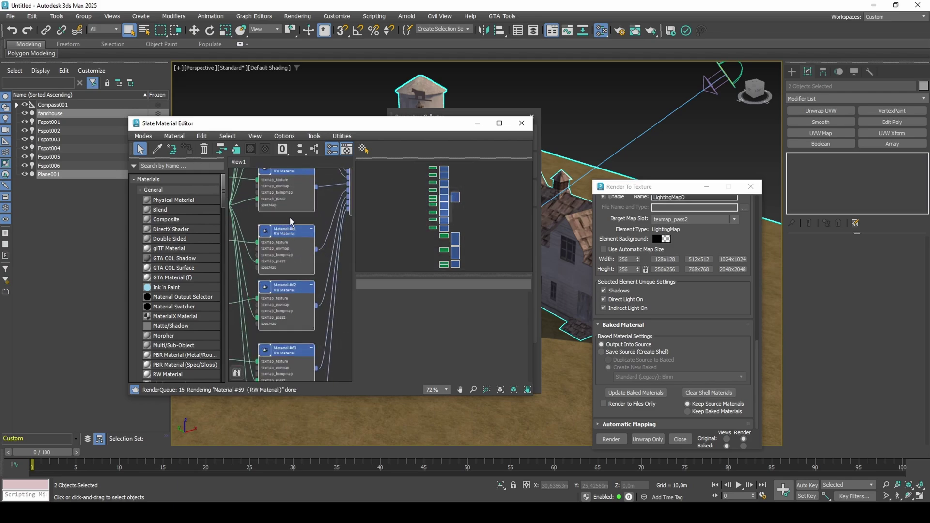
pyautogui.doubleClick(285, 243)
pyautogui.scroll(-3, 383, 315)
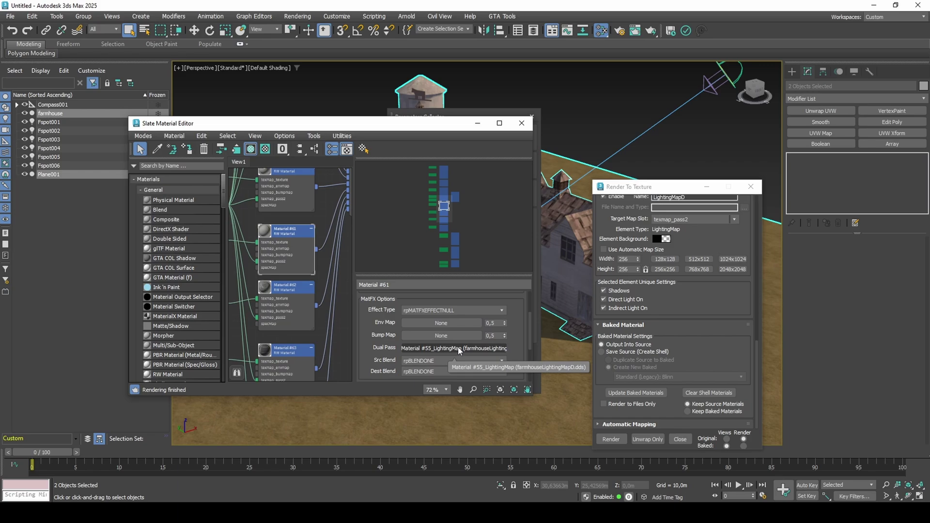
pyautogui.click(341, 312)
pyautogui.hotkey('ctrl', 'a')
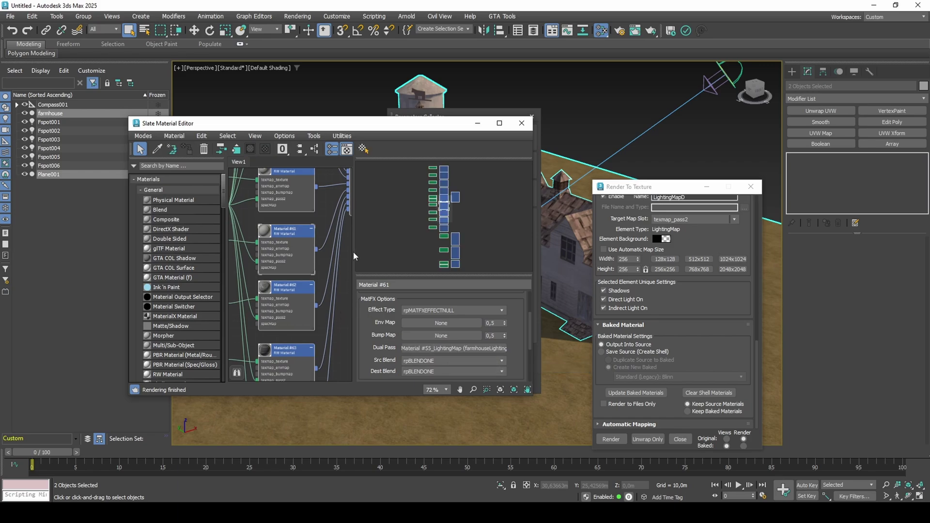
pyautogui.moveTo(366, 125); pyautogui.dragTo(625, 136)
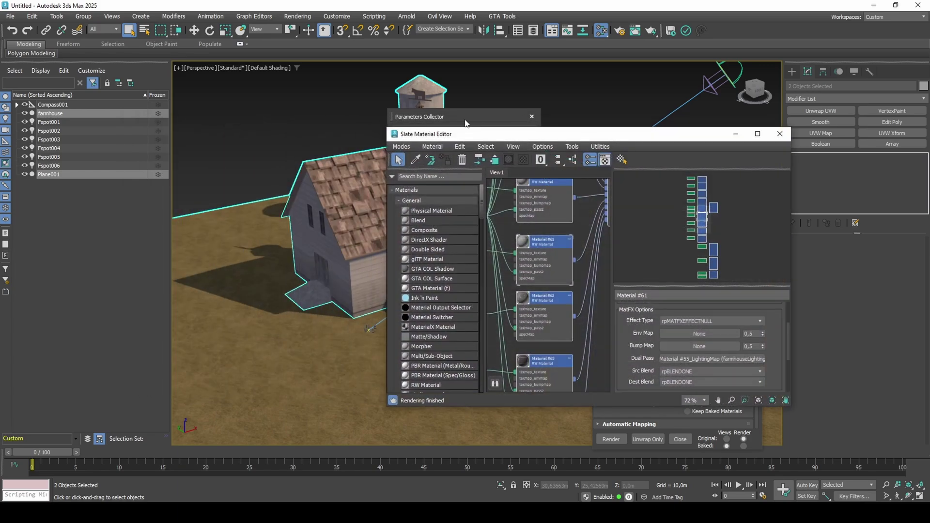
# Set the Parameters Collector to Materials mode with the Integers filter and refresh its parameter list
pyautogui.moveTo(466, 123); pyautogui.dragTo(296, 126)
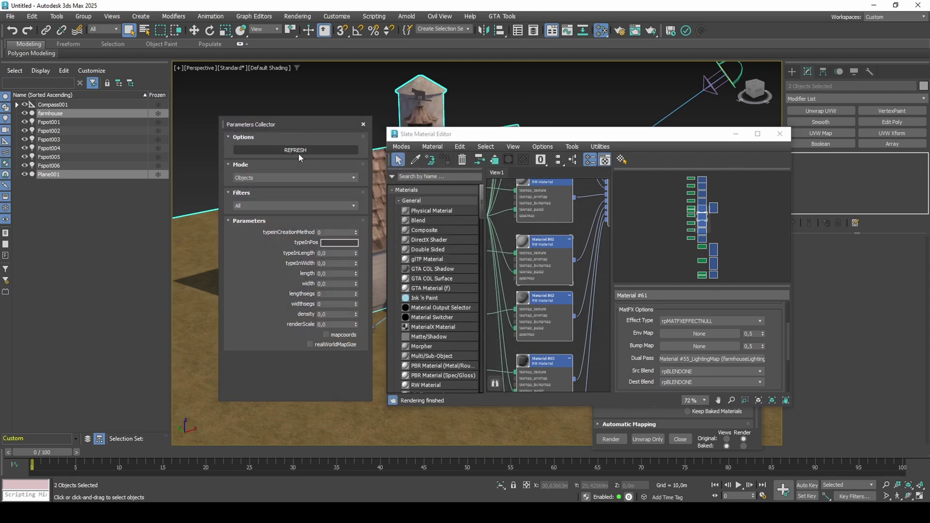
pyautogui.click(297, 177)
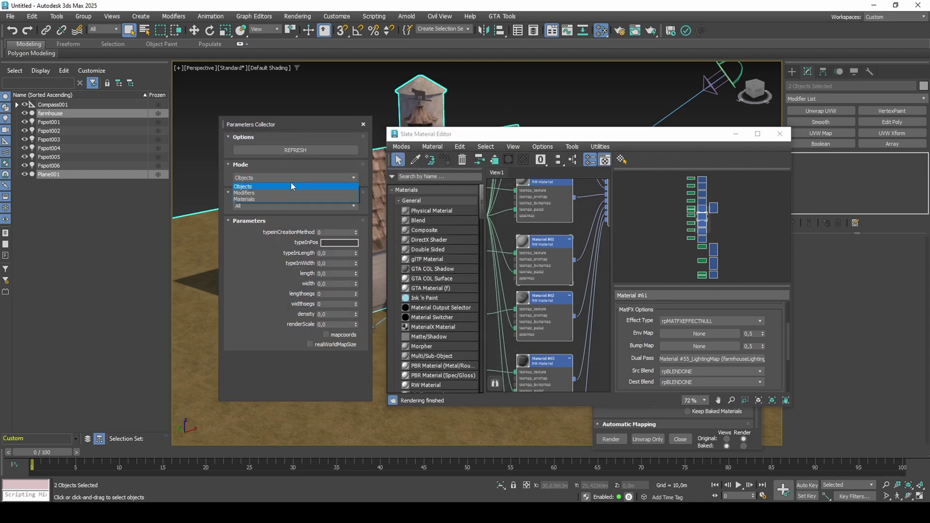
pyautogui.click(279, 199)
pyautogui.click(277, 205)
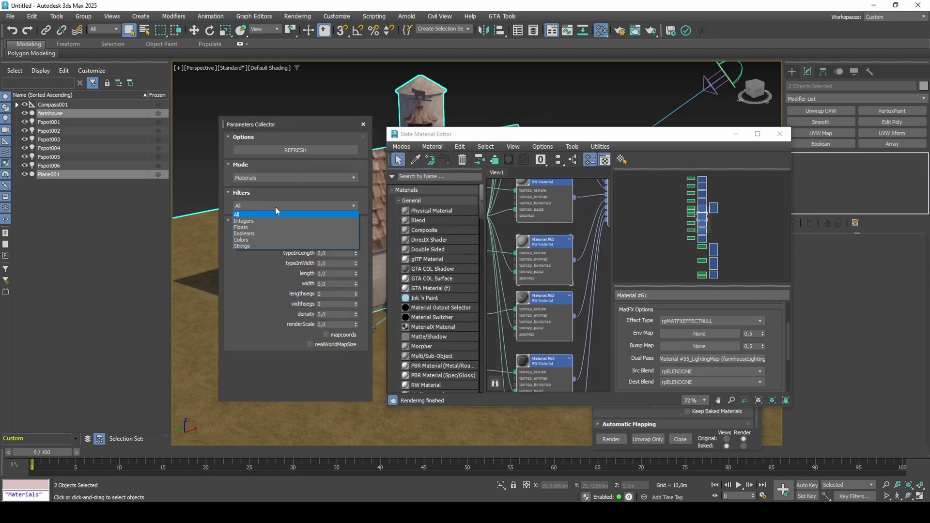
pyautogui.click(269, 221)
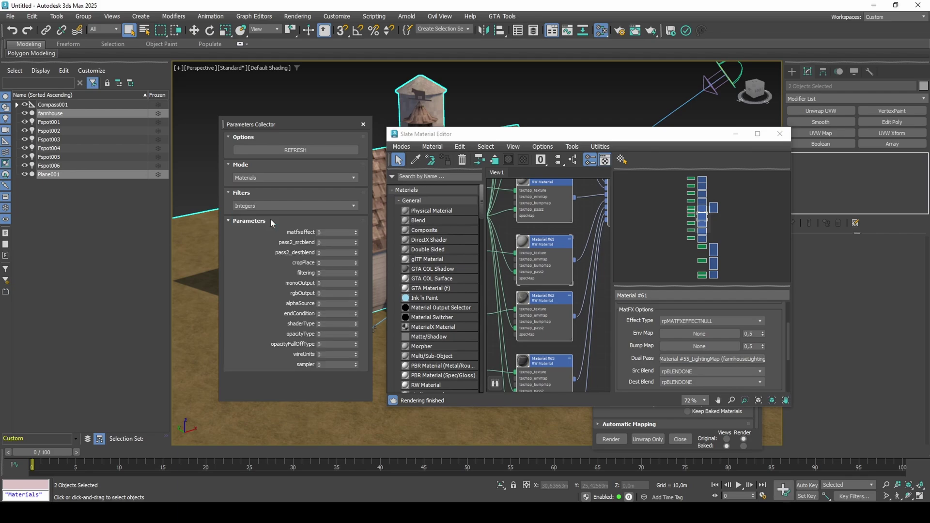
pyautogui.click(318, 150)
# Set pass2_srcblend to 9 and pass2_destblend to 3 for all materials of the selected farmhouse and ground plane
pyautogui.click(356, 241)
pyautogui.click(357, 241)
pyautogui.click(356, 241)
pyautogui.click(356, 241)
pyautogui.click(357, 241)
pyautogui.click(357, 241)
pyautogui.click(357, 241)
pyautogui.click(357, 241)
pyautogui.click(357, 241)
pyautogui.click(357, 251)
pyautogui.click(357, 252)
pyautogui.click(357, 252)
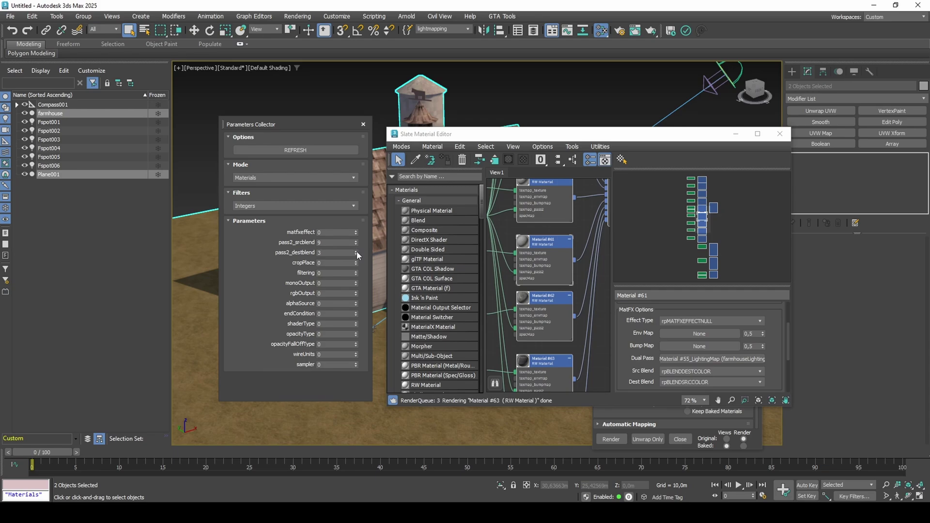
pyautogui.hotkey('shift', 'Tab')
pyautogui.hotkey('shift', 'Tab')
pyautogui.write('5')
pyautogui.press('Return')
pyautogui.moveTo(632, 374); pyautogui.dragTo(636, 352)
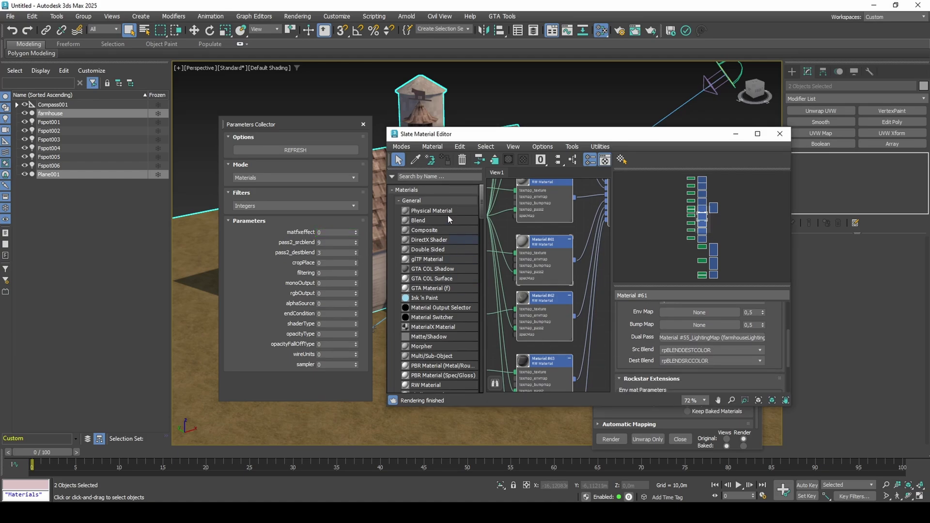
# Close the Parameters Collector, switch to the Compact Material Editor and close it
pyautogui.click(363, 124)
pyautogui.click(401, 147)
pyautogui.click(409, 158)
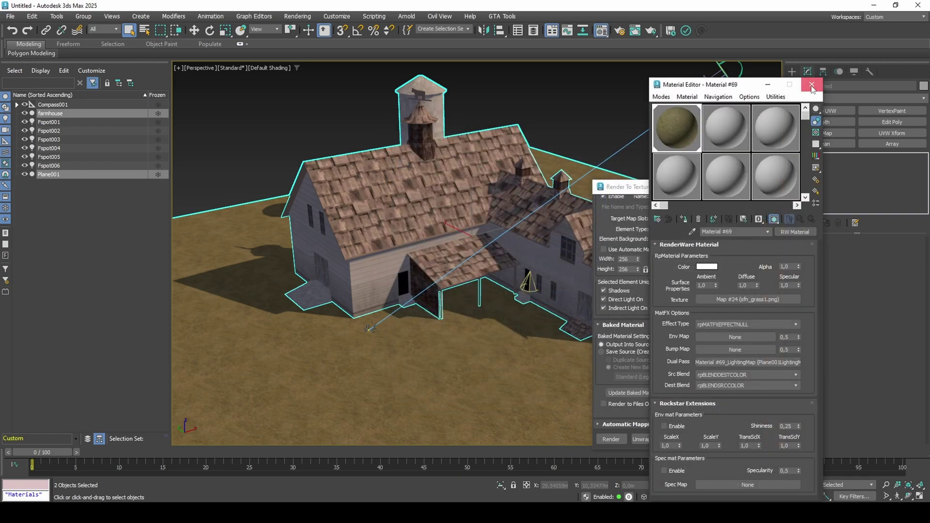
pyautogui.click(812, 85)
# Select the ground plane and start exporting only the selection as a RenderWare model named "test export settings"
pyautogui.click(449, 359)
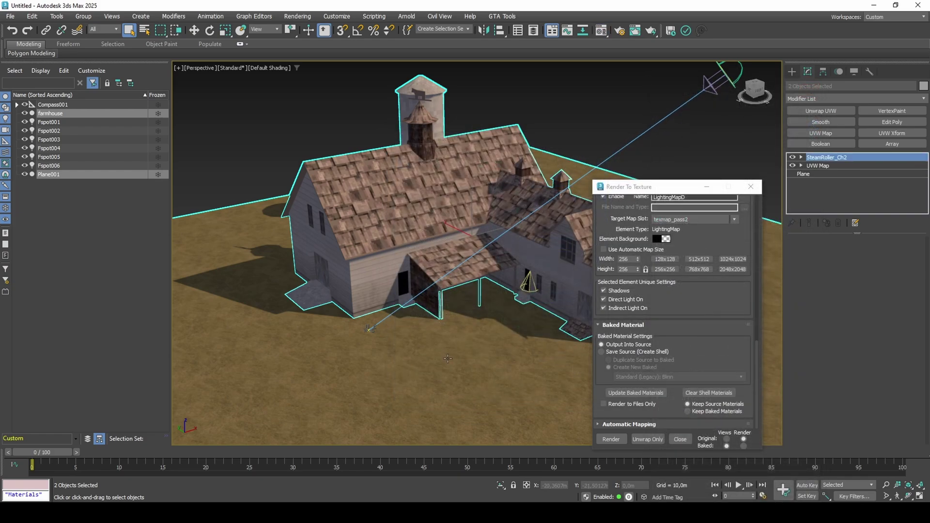
pyautogui.click(10, 17)
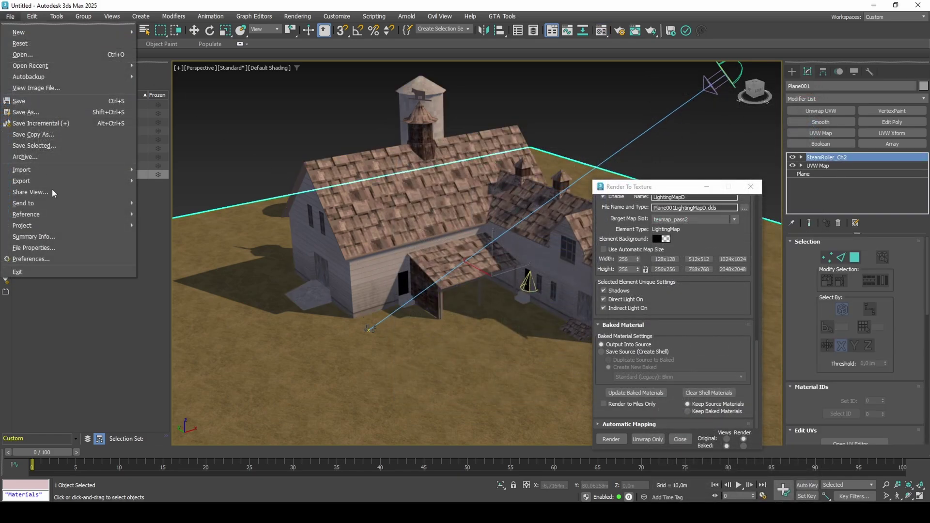
pyautogui.moveTo(91, 181)
pyautogui.click(150, 173)
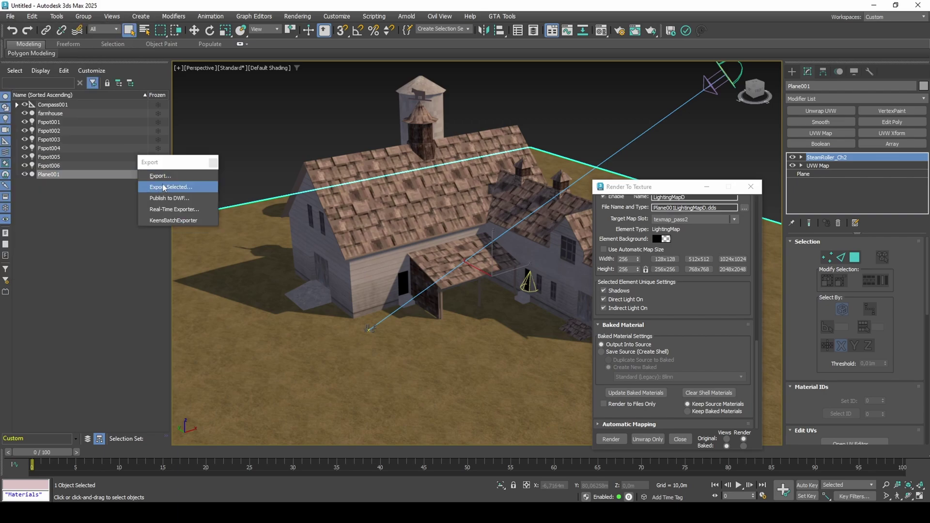
pyautogui.moveTo(163, 162); pyautogui.dragTo(148, 218)
pyautogui.click(150, 242)
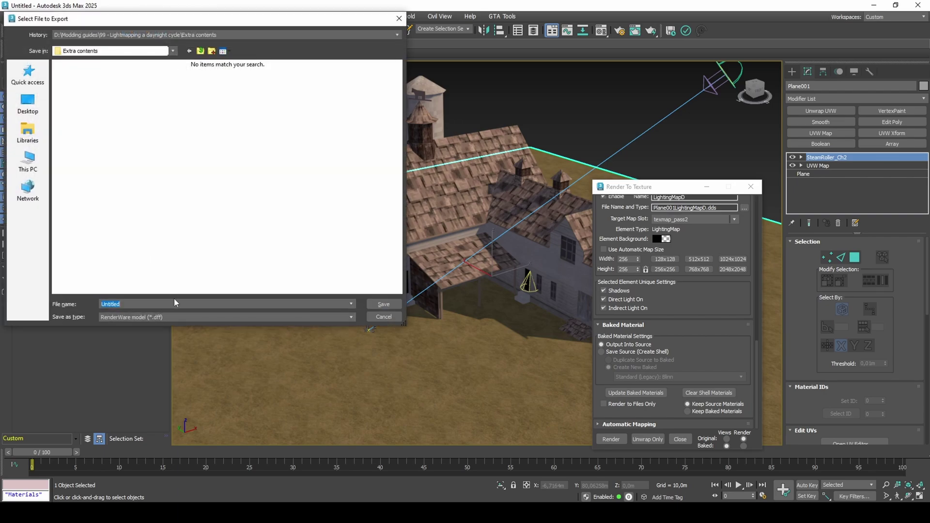
pyautogui.write('test export settings')
pyautogui.press('Return')
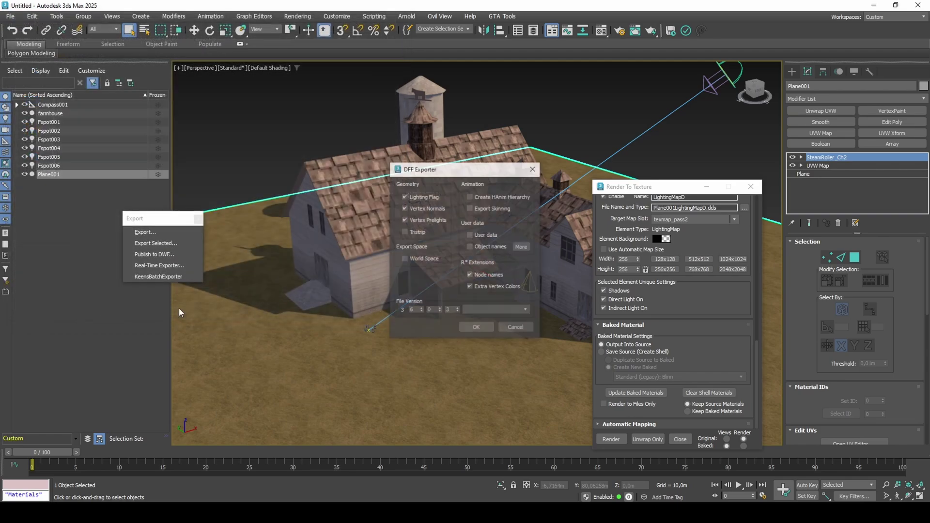
# Turn off Lighting Flag, Vertex Normals and Vertex Prelights in the DFF export options and finish the export
pyautogui.click(425, 198)
pyautogui.click(426, 209)
pyautogui.click(425, 221)
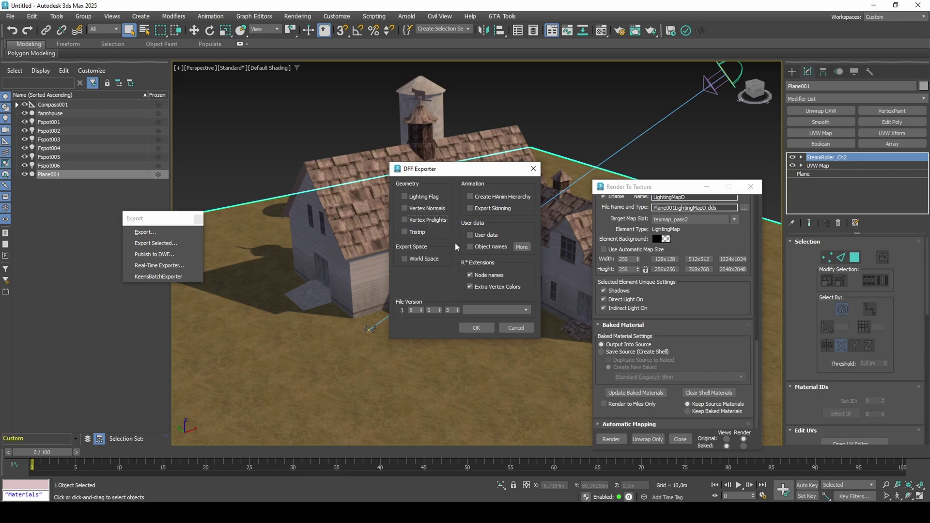
pyautogui.click(475, 327)
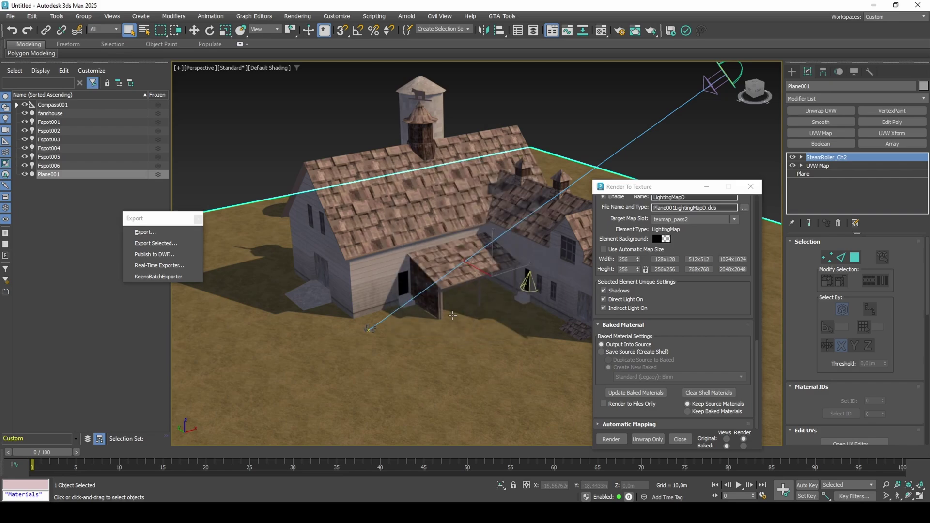
# Open KeensBatchExporter, set its output directory to the lightmapping project's Extra contents folder and the extension to dff
pyautogui.click(175, 277)
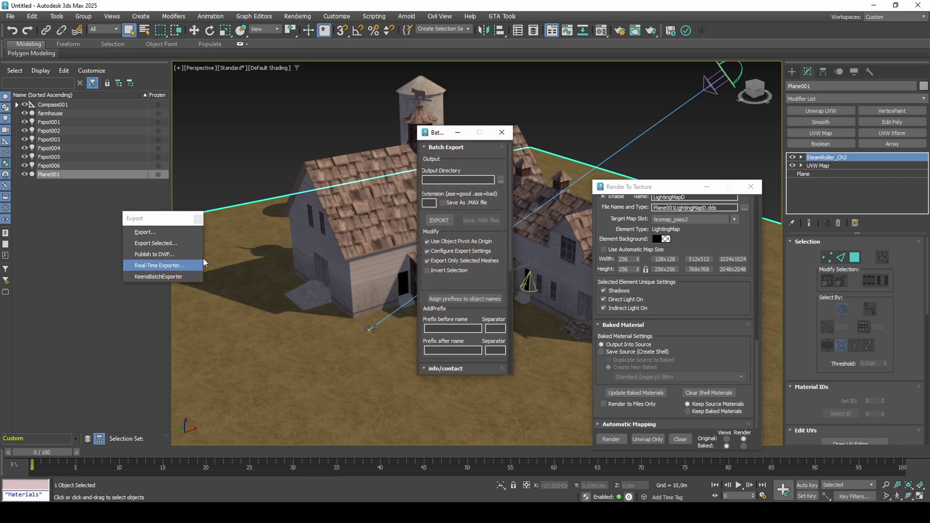
pyautogui.click(501, 181)
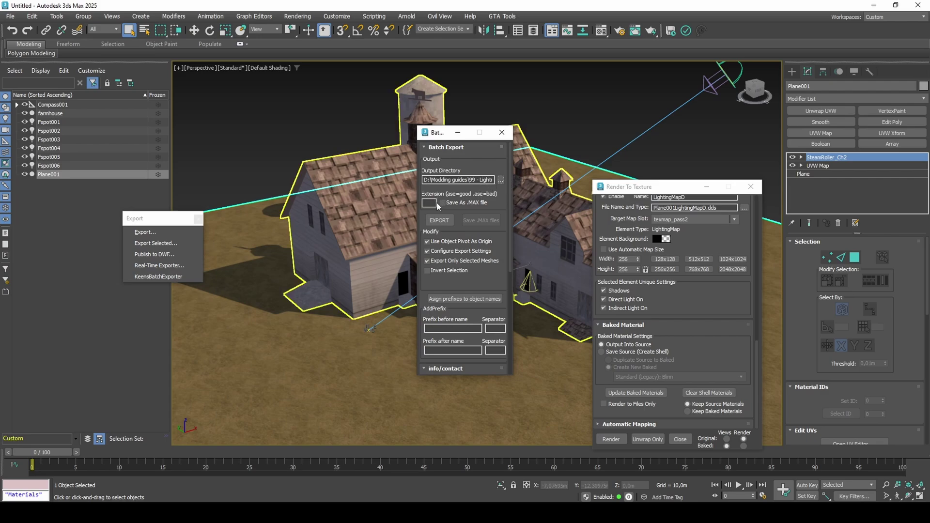
pyautogui.click(433, 203)
pyautogui.write('dff')
# Turn off Use Object Pivot As Origin and Configure Export Settings in the batch exporter
pyautogui.scroll(-3, 458, 214)
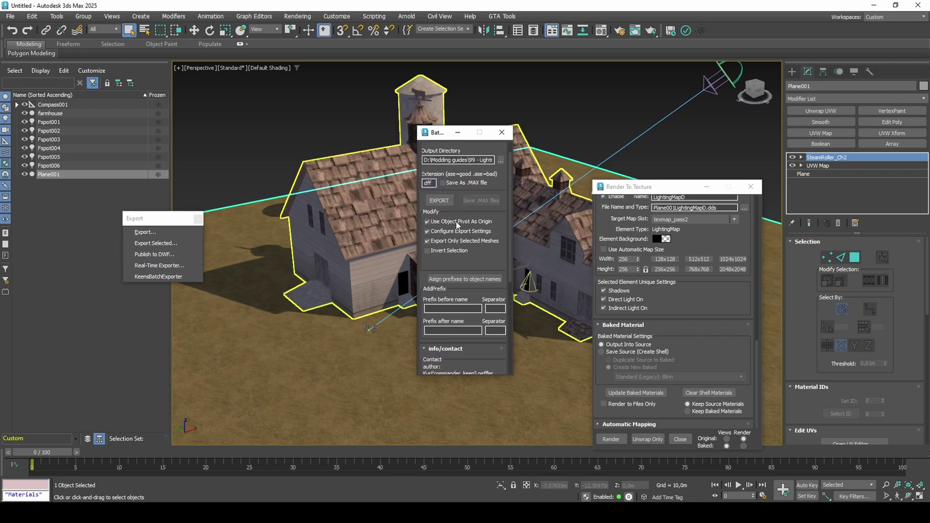
pyautogui.click(427, 223)
pyautogui.click(427, 231)
pyautogui.scroll(1, 465, 207)
# Select the farmhouse and ground plane through the lightmapping selection set and batch export them as DFF files
pyautogui.keyDown('ctrl'); pyautogui.click(383, 225); pyautogui.keyUp('ctrl')
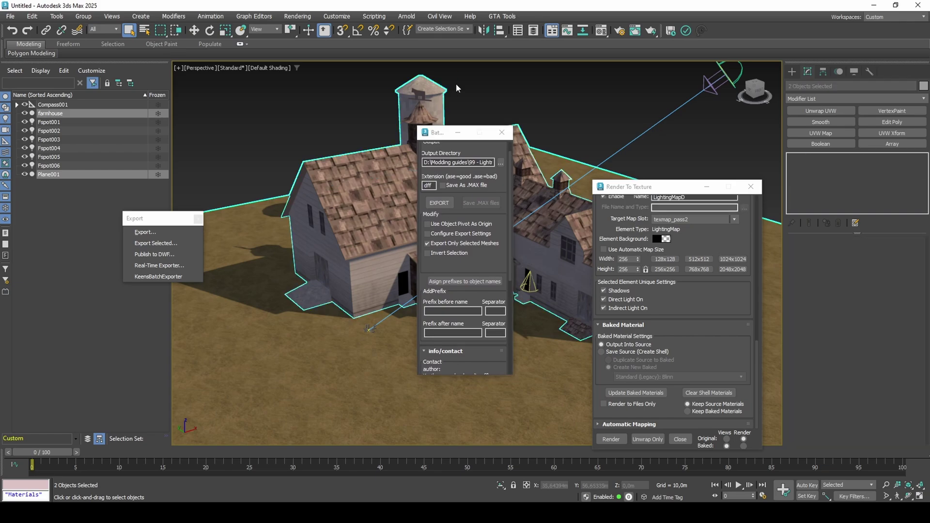
pyautogui.click(468, 29)
pyautogui.click(450, 38)
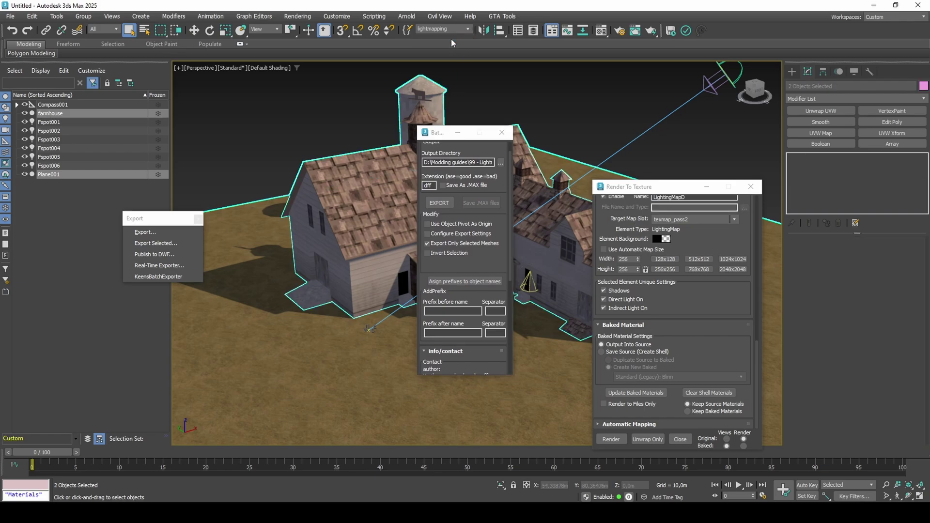
pyautogui.click(446, 203)
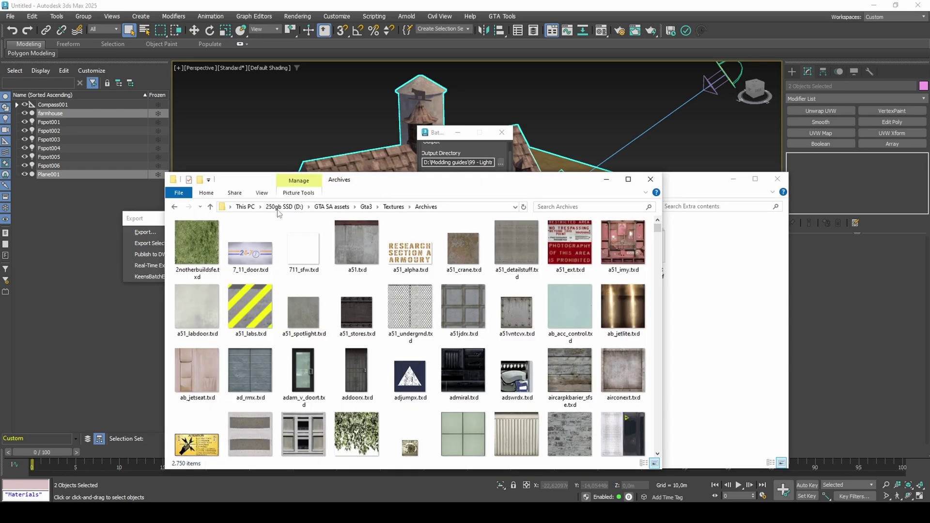
# Copy 2notherbuildsfe.txd from the Archives folder into Extra contents and open the copy in Magic.TXD
pyautogui.click(216, 252)
pyautogui.moveTo(216, 252); pyautogui.dragTo(704, 295)
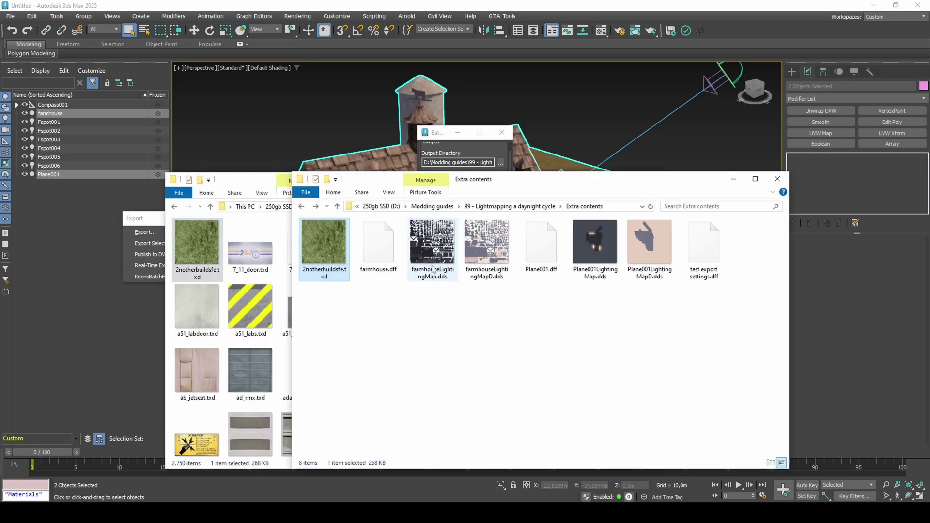
pyautogui.doubleClick(345, 257)
# Delete all textures from the copied 2notherbuildsfe.txd archive
pyautogui.press('Delete')
pyautogui.press('Delete')
pyautogui.press('Delete')
pyautogui.press('Delete')
pyautogui.press('Delete')
pyautogui.press('Delete')
pyautogui.press('Delete')
pyautogui.press('Delete')
# Add the day lightmaps farmhouseLightingMapD.dds and Plane001LightingMapD.dds from Extra contents to the emptied TXD archive
pyautogui.moveTo(508, 116); pyautogui.dragTo(323, 122)
pyautogui.click(582, 320)
pyautogui.click(494, 263)
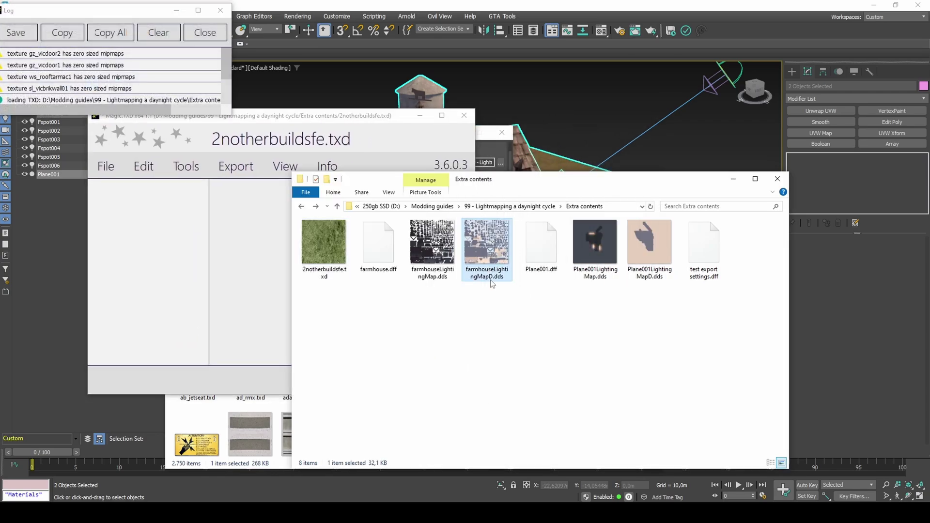
pyautogui.keyDown('ctrl'); pyautogui.click(647, 278); pyautogui.keyUp('ctrl')
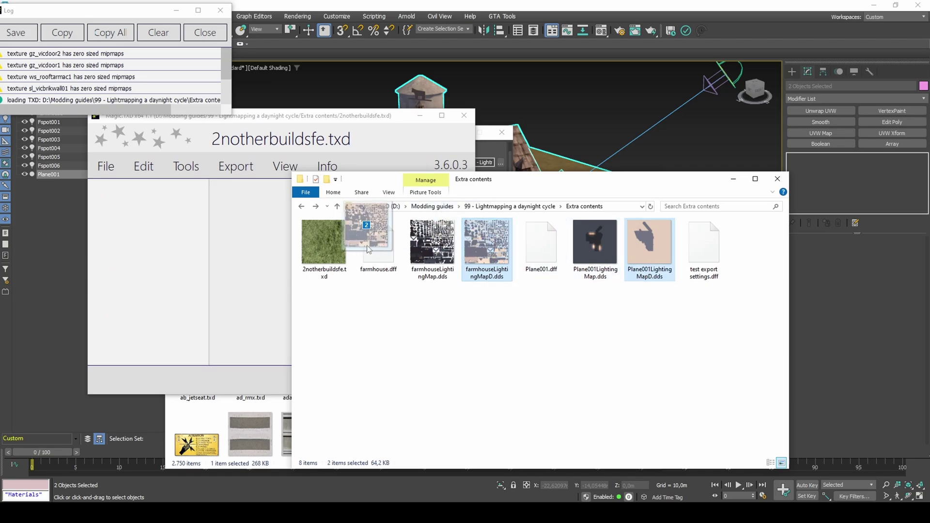